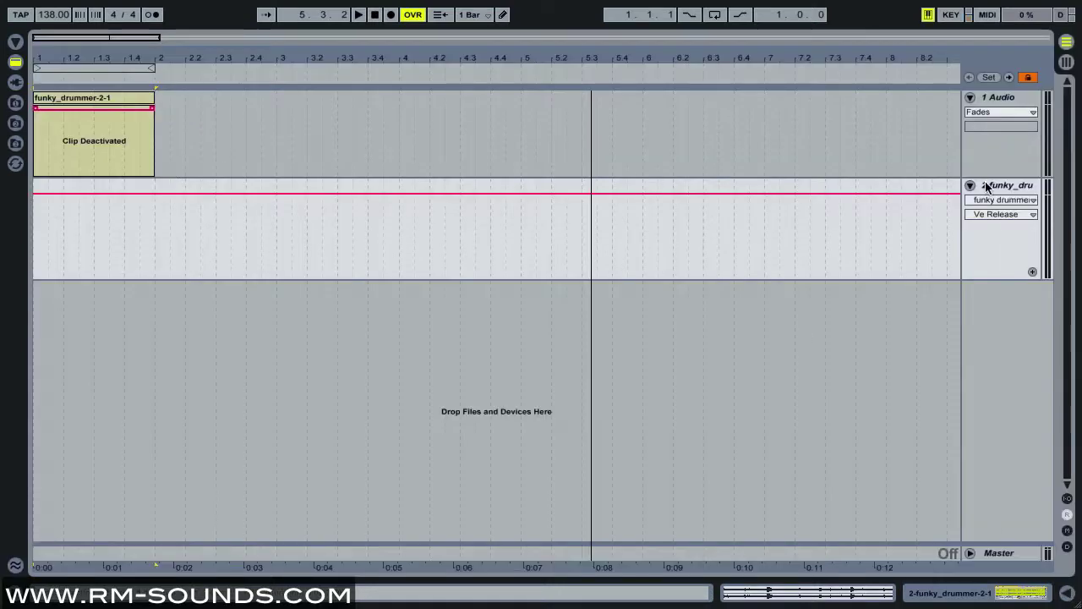
# Delete the empty second track, reactivate the funky_drummer-2-1 clip and play the break
pyautogui.click(985, 185)
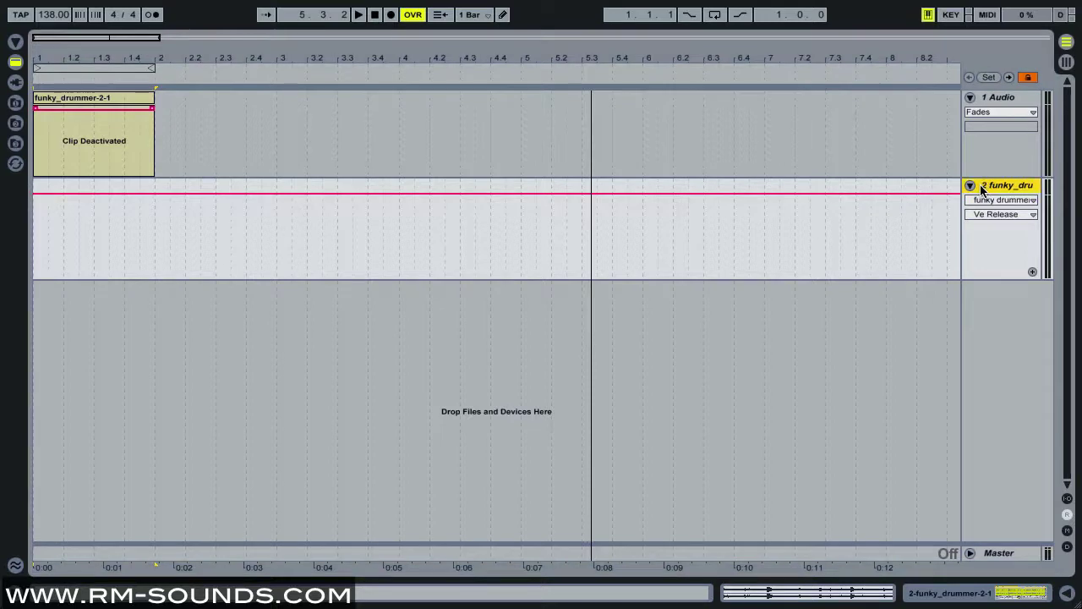
pyautogui.press('Delete')
pyautogui.rightClick(56, 101)
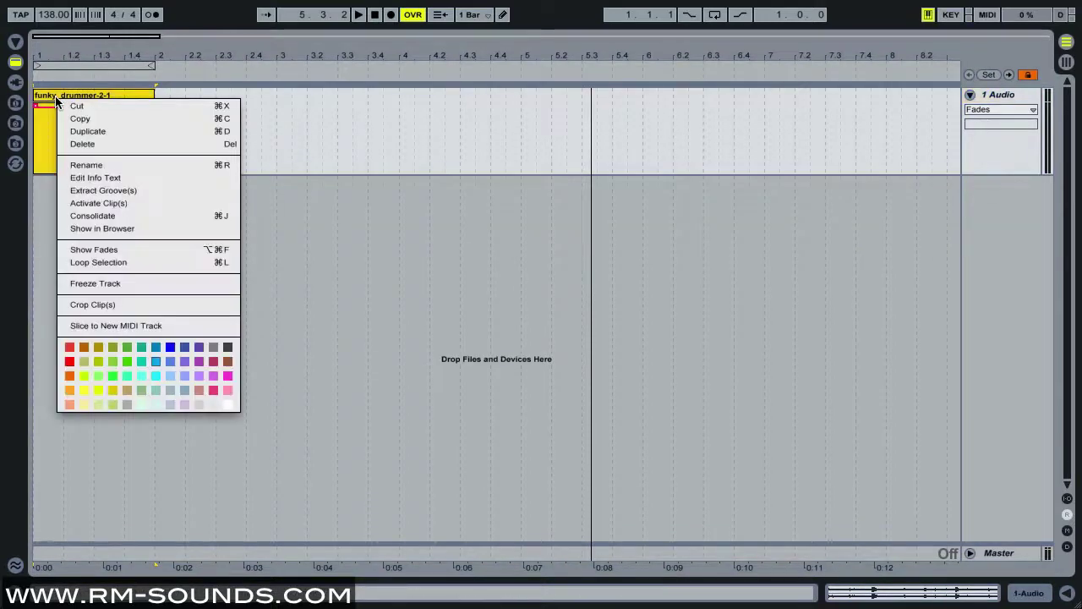
pyautogui.click(79, 203)
pyautogui.moveTo(48, 54); pyautogui.dragTo(48, 85)
pyautogui.press('space')
pyautogui.press('space')
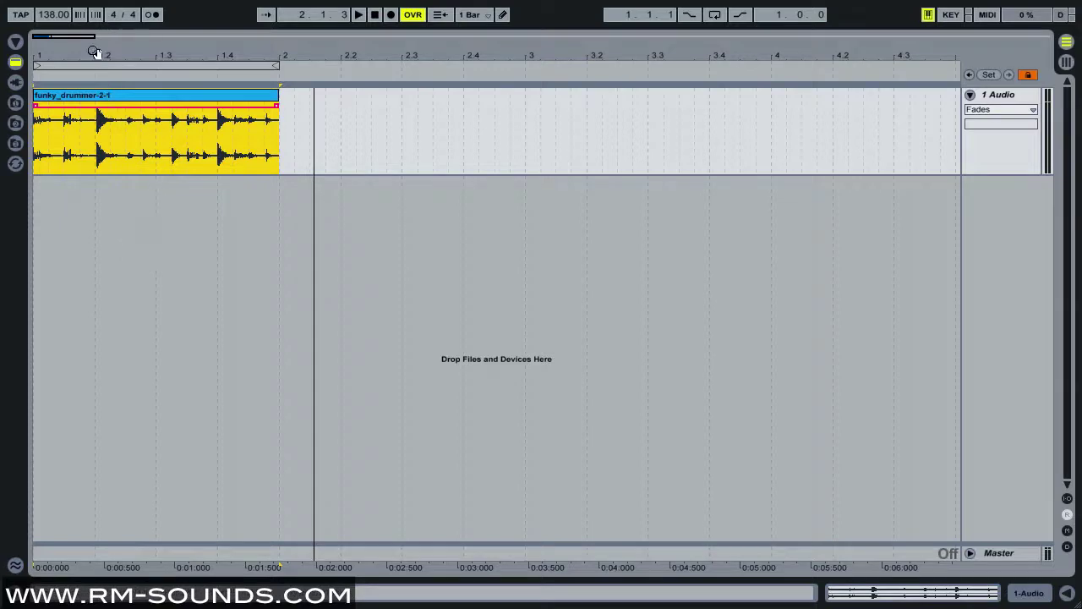
# Set a 1/16 grid and duplicate the funky_drummer-2-1 clip six times out to bar 73
pyautogui.moveTo(93, 53); pyautogui.dragTo(93, 48)
pyautogui.hotkey('ctrl', '4')
pyautogui.hotkey('ctrl', 'd')
pyautogui.hotkey('ctrl', 'd')
pyautogui.hotkey('ctrl', 'd')
pyautogui.hotkey('ctrl', 'd')
pyautogui.hotkey('ctrl', 'd')
pyautogui.hotkey('ctrl', 'd')
pyautogui.hotkey('ctrl', 'd')
pyautogui.hotkey('ctrl', 'd')
pyautogui.hotkey('ctrl', 'd')
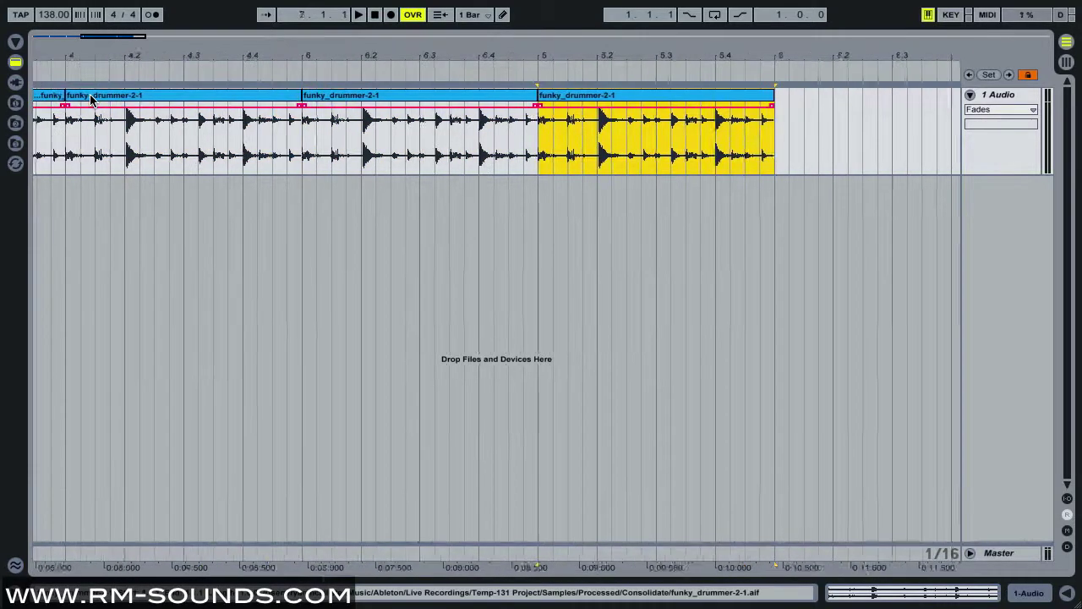
pyautogui.hotkey('ctrl', 'd')
pyautogui.hotkey('ctrl', 'd')
pyautogui.hotkey('ctrl', 'd')
pyautogui.hotkey('ctrl', 'd')
pyautogui.hotkey('ctrl', 'd')
pyautogui.hotkey('ctrl', 'd')
pyautogui.hotkey('ctrl', 'd')
pyautogui.hotkey('ctrl', 'd')
pyautogui.hotkey('ctrl', 'd')
pyautogui.hotkey('ctrl', 'd')
pyautogui.hotkey('ctrl', 'd')
pyautogui.hotkey('ctrl', 'd')
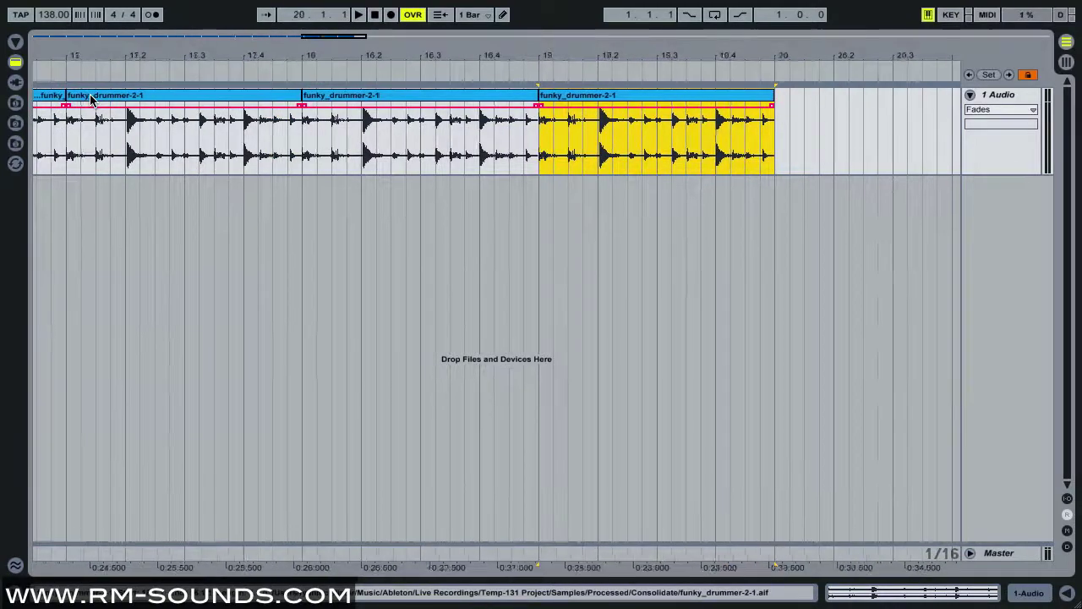
pyautogui.hotkey('ctrl', 'd')
pyautogui.hotkey('ctrl', 'd')
pyautogui.hotkey('ctrl', 'd')
pyautogui.hotkey('ctrl', 'd')
pyautogui.hotkey('ctrl', 'd')
pyautogui.hotkey('ctrl', 'd')
pyautogui.hotkey('ctrl', 'd')
pyautogui.hotkey('ctrl', 'd')
pyautogui.hotkey('ctrl', 'd')
pyautogui.hotkey('ctrl', 'd')
pyautogui.hotkey('ctrl', 'd')
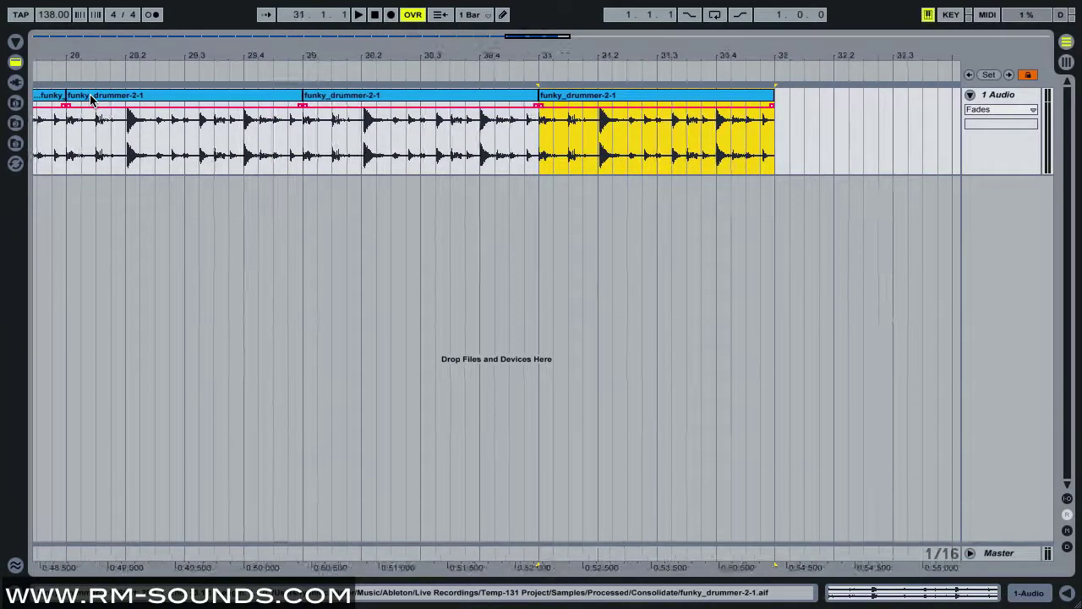
pyautogui.hotkey('ctrl', 'd')
pyautogui.hotkey('ctrl', 'd')
pyautogui.hotkey('ctrl', 'd')
pyautogui.hotkey('ctrl', 'd')
pyautogui.hotkey('ctrl', 'd')
pyautogui.hotkey('ctrl', 'd')
pyautogui.hotkey('ctrl', 'd')
pyautogui.hotkey('ctrl', 'd')
pyautogui.hotkey('ctrl', 'd')
pyautogui.hotkey('ctrl', 'd')
pyautogui.hotkey('ctrl', 'd')
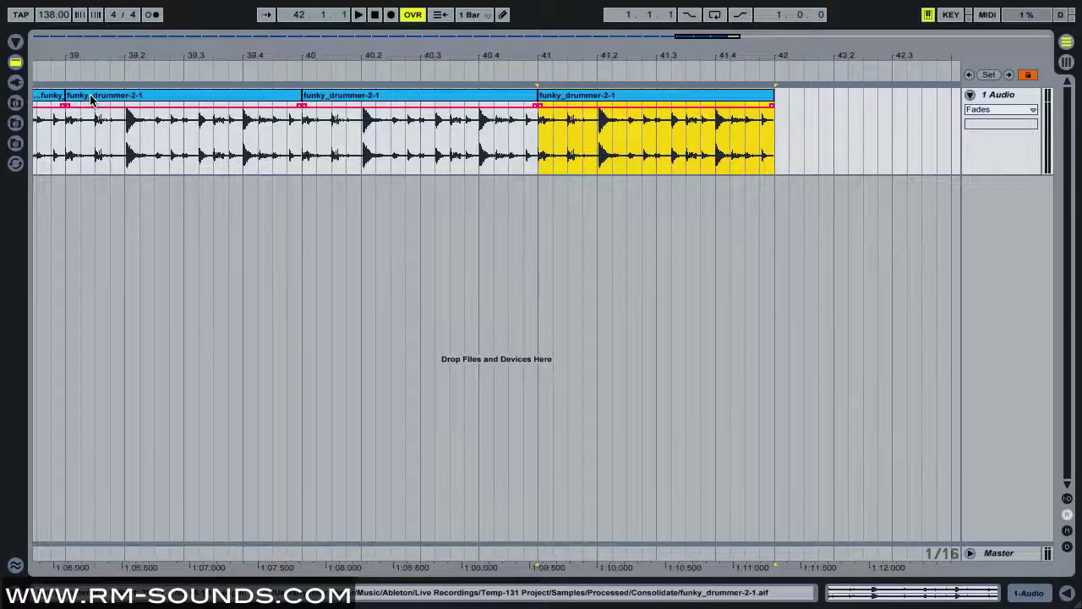
pyautogui.hotkey('ctrl', 'd')
pyautogui.hotkey('ctrl', 'd')
pyautogui.hotkey('ctrl', 'd')
pyautogui.hotkey('ctrl', 'd')
pyautogui.hotkey('ctrl', 'd')
pyautogui.hotkey('ctrl', 'd')
pyautogui.hotkey('ctrl', 'd')
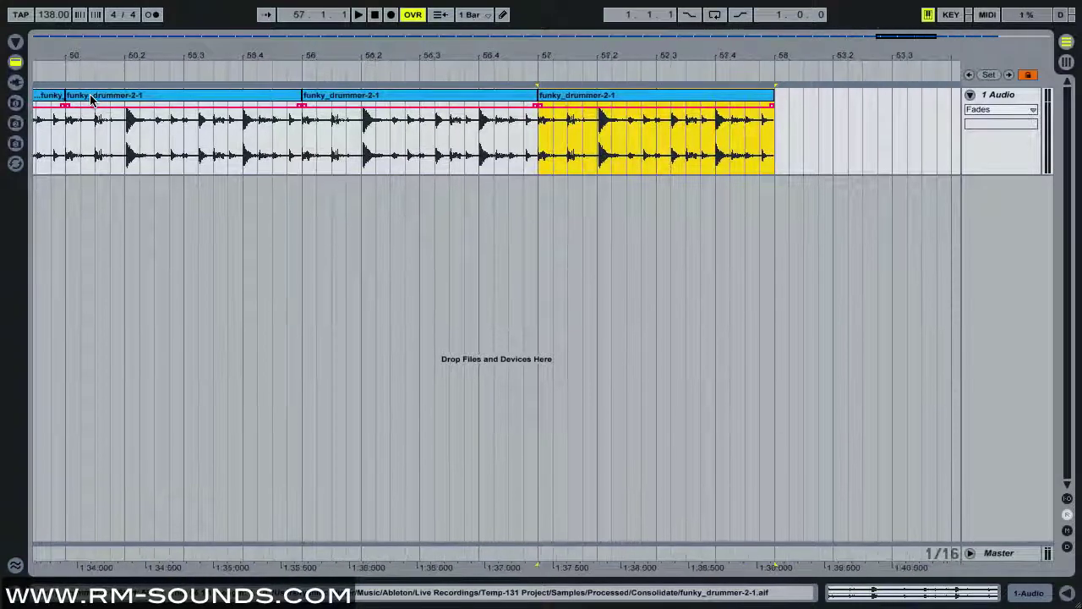
pyautogui.hotkey('ctrl', 'd')
pyautogui.hotkey('ctrl', 'd')
pyautogui.hotkey('ctrl', 'd')
pyautogui.hotkey('ctrl', 'd')
pyautogui.hotkey('ctrl', 'd')
pyautogui.hotkey('ctrl', 'd')
pyautogui.hotkey('ctrl', 'd')
pyautogui.hotkey('ctrl', 'd')
pyautogui.hotkey('ctrl', 'd')
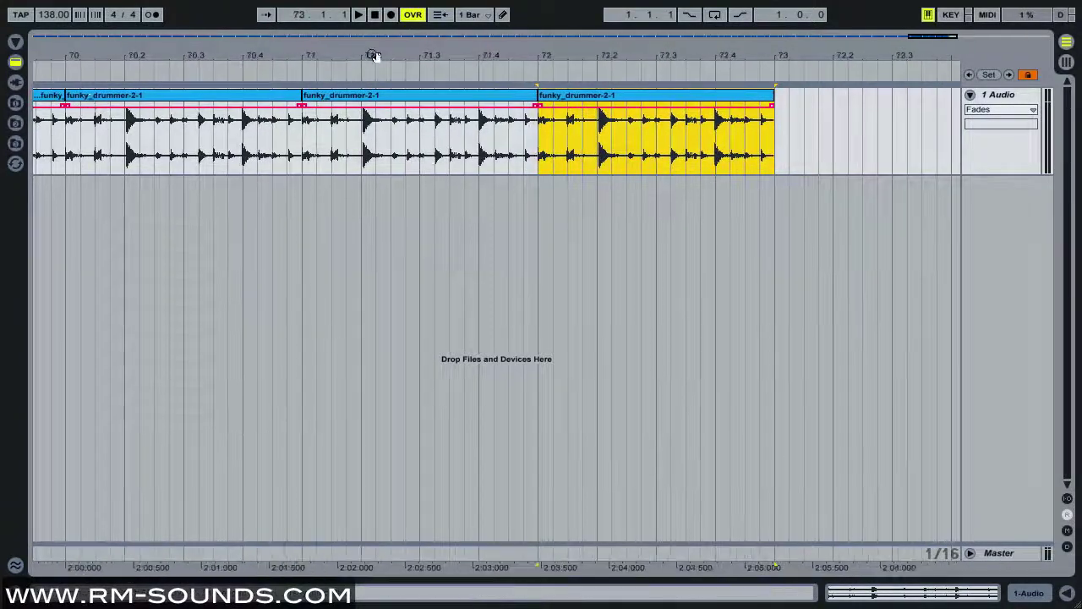
pyautogui.click(374, 13)
pyautogui.moveTo(290, 60); pyautogui.dragTo(845, 60)
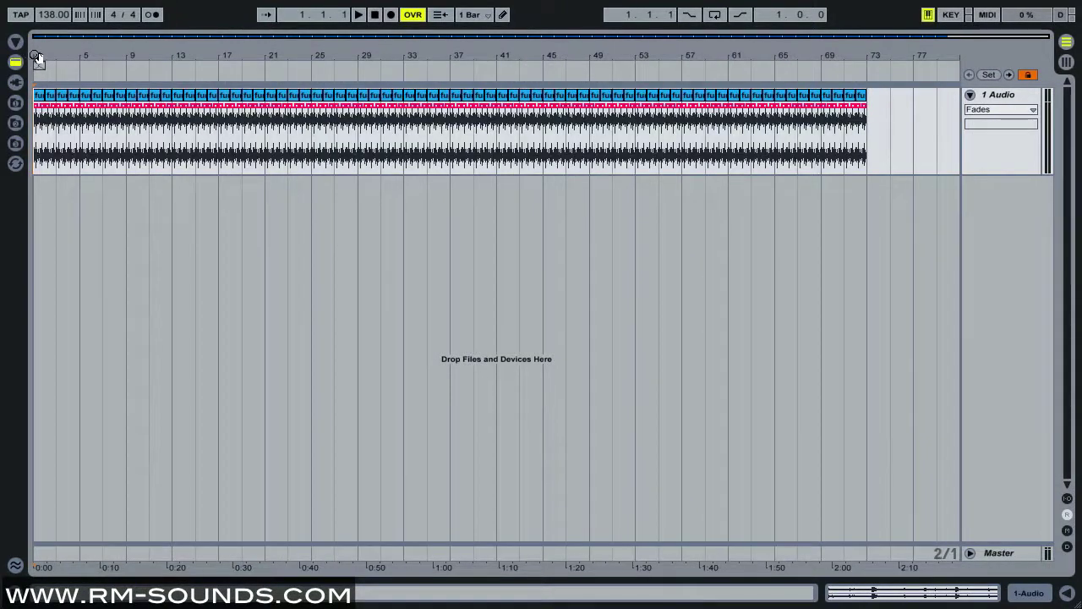
# Select a sixteenth at beat 1.2 and split the clip at its end
pyautogui.moveTo(39, 60); pyautogui.dragTo(39, 228)
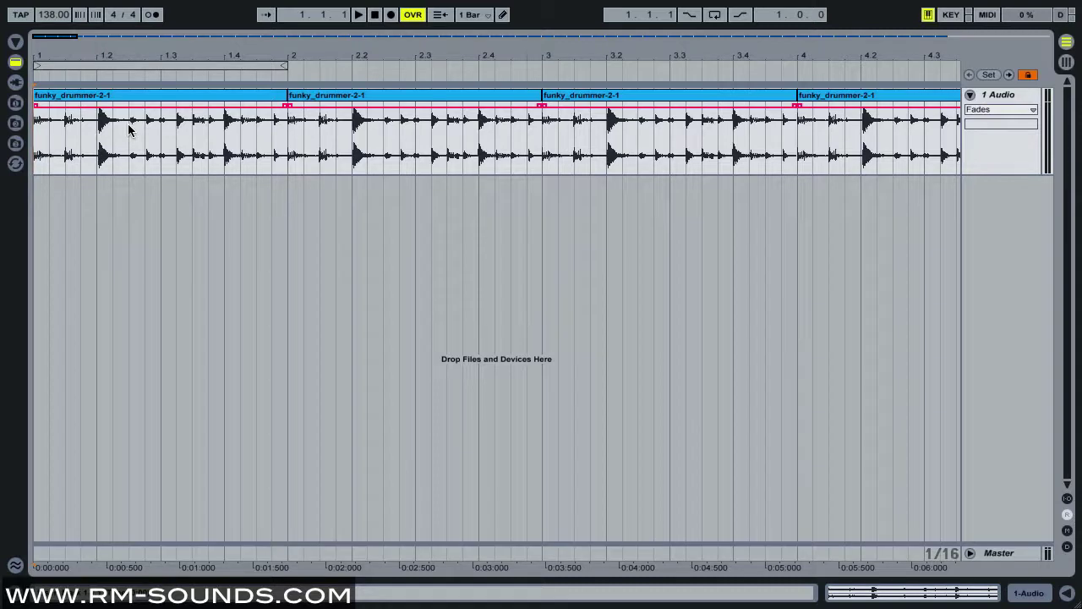
pyautogui.moveTo(129, 135); pyautogui.dragTo(89, 150)
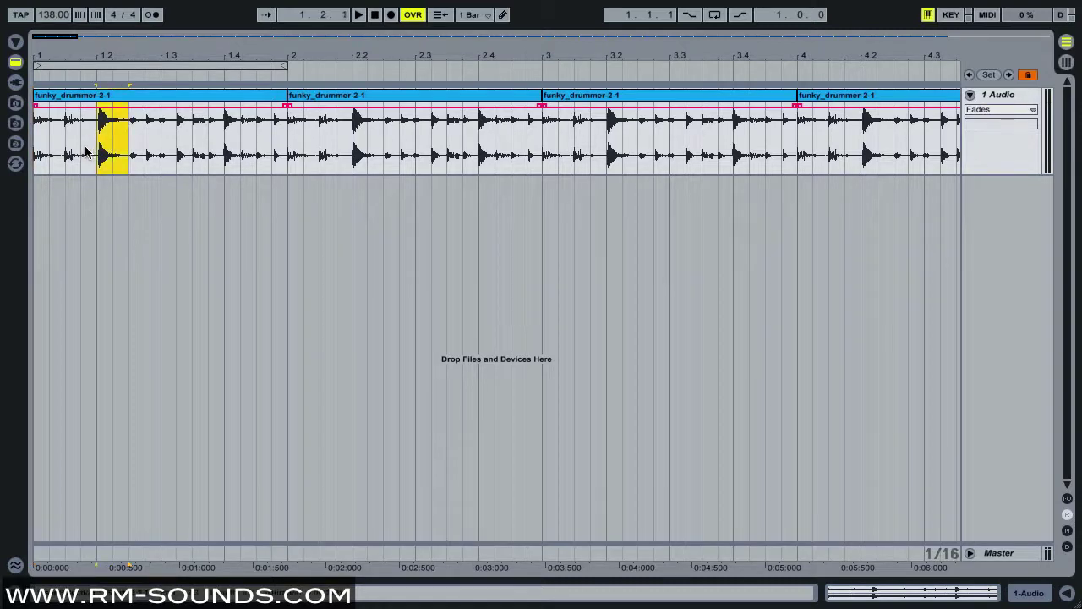
pyautogui.moveTo(98, 50); pyautogui.dragTo(98, 61)
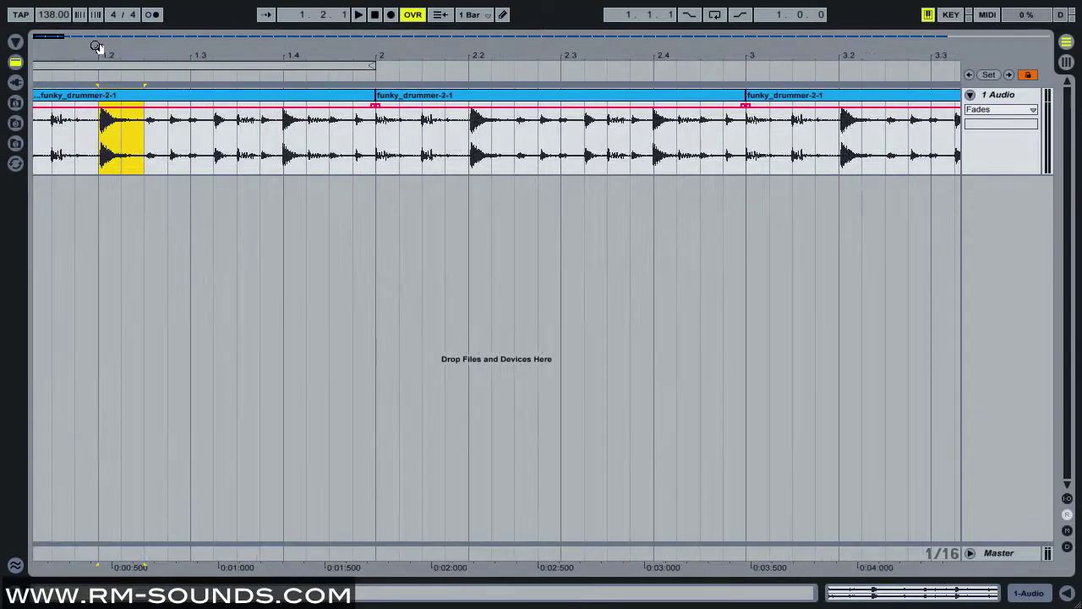
pyautogui.hscroll(2, 148, 126)
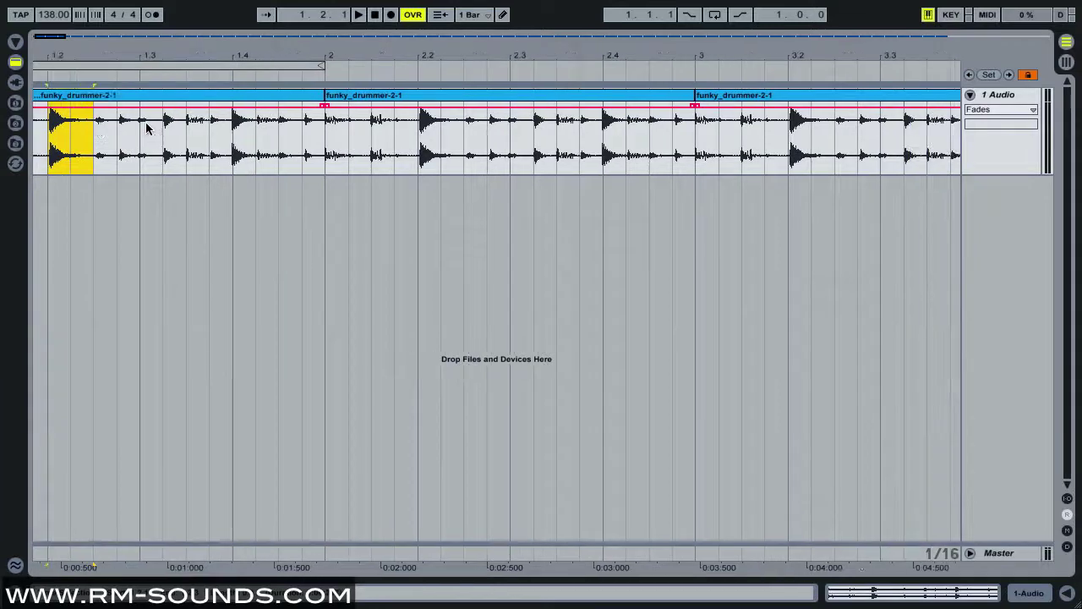
pyautogui.hscroll(-3, 148, 126)
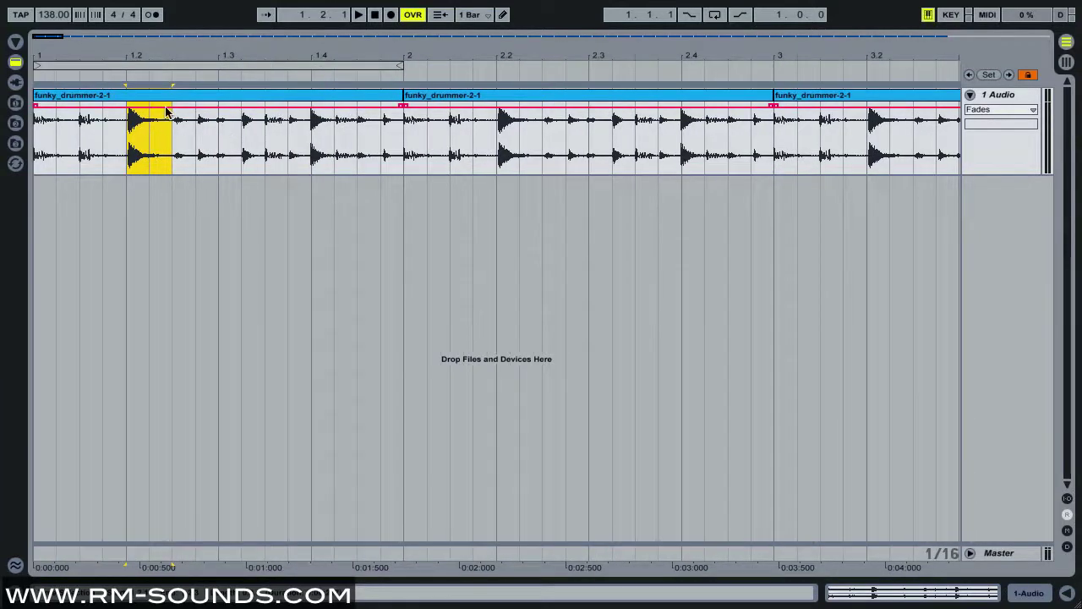
pyautogui.press('Right')
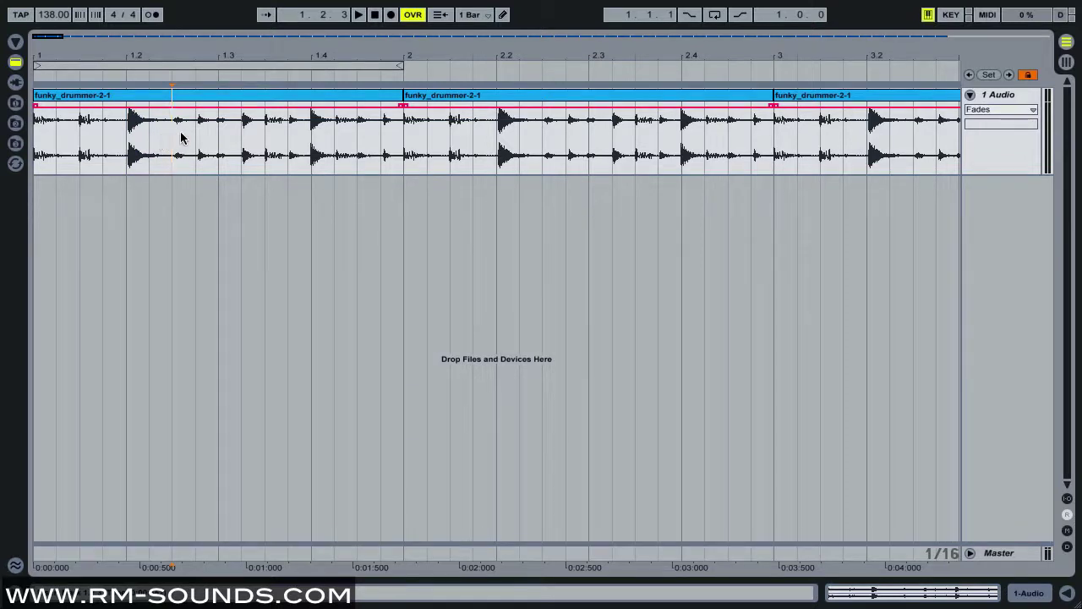
pyautogui.hotkey('ctrl', 'e')
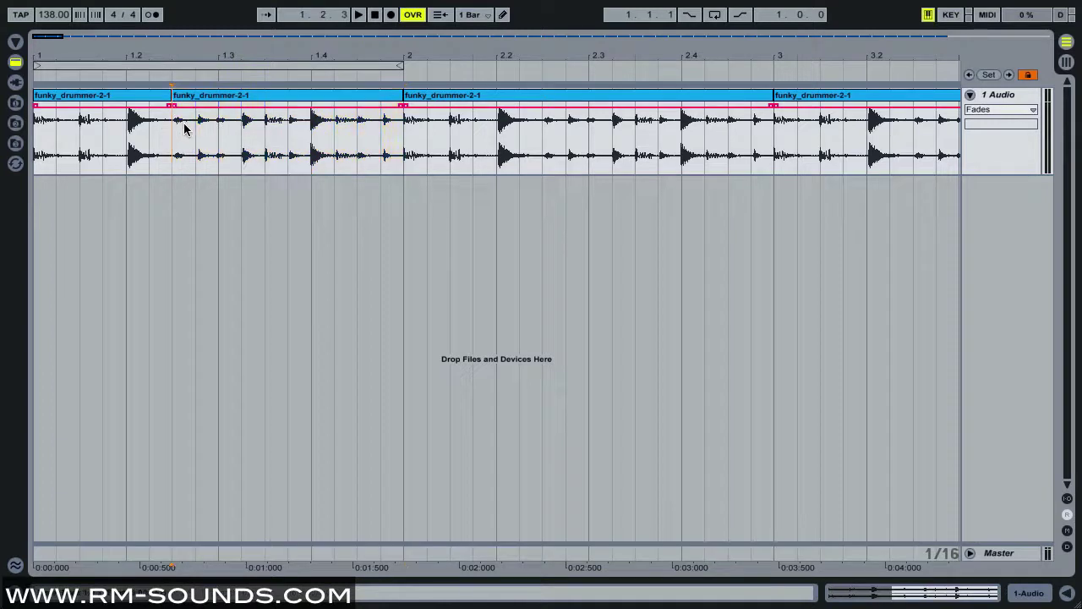
# Cut a short piece near beat 1.4 and the sixteenth at 1.2 into separate clips
pyautogui.click(495, 145)
pyautogui.click(607, 144)
pyautogui.click(699, 144)
pyautogui.click(612, 151)
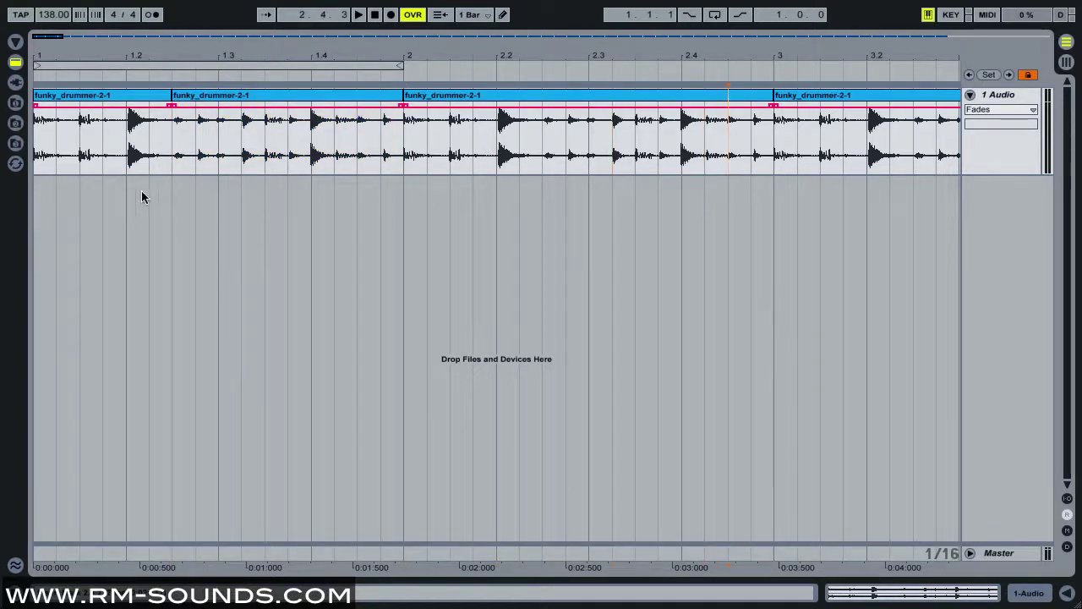
pyautogui.moveTo(170, 138); pyautogui.dragTo(120, 142)
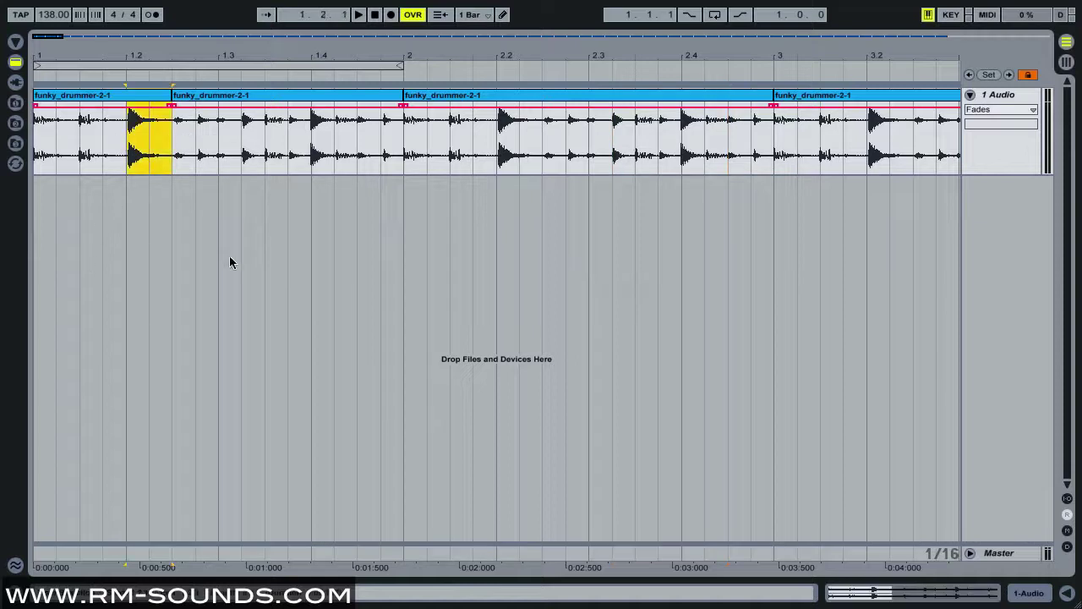
pyautogui.moveTo(356, 164); pyautogui.dragTo(379, 160)
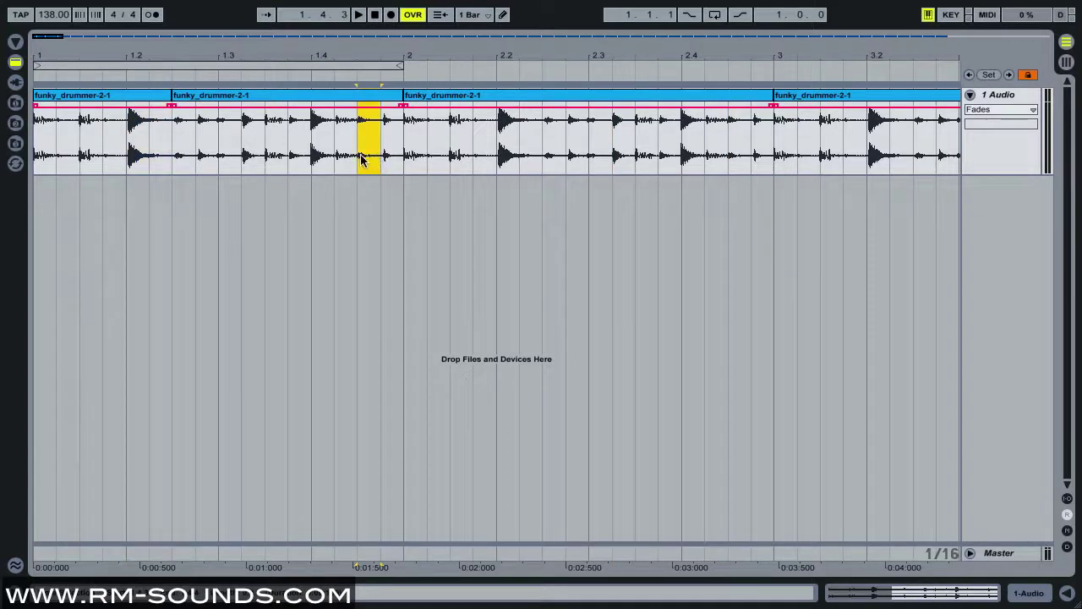
pyautogui.press('super+e')
pyautogui.hscroll(1, 372, 165)
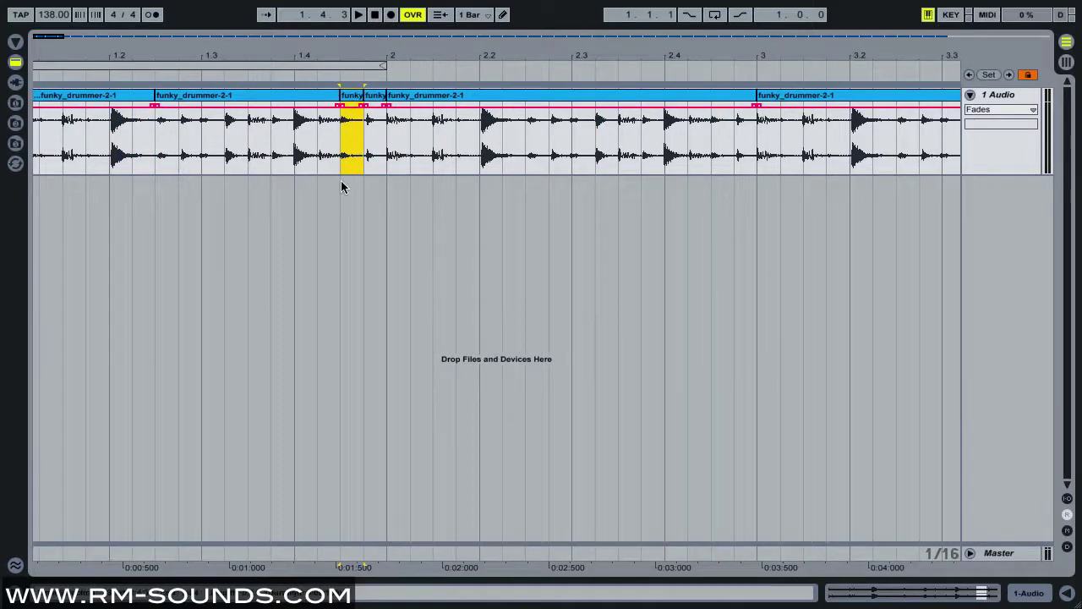
pyautogui.hscroll(-1, 239, 125)
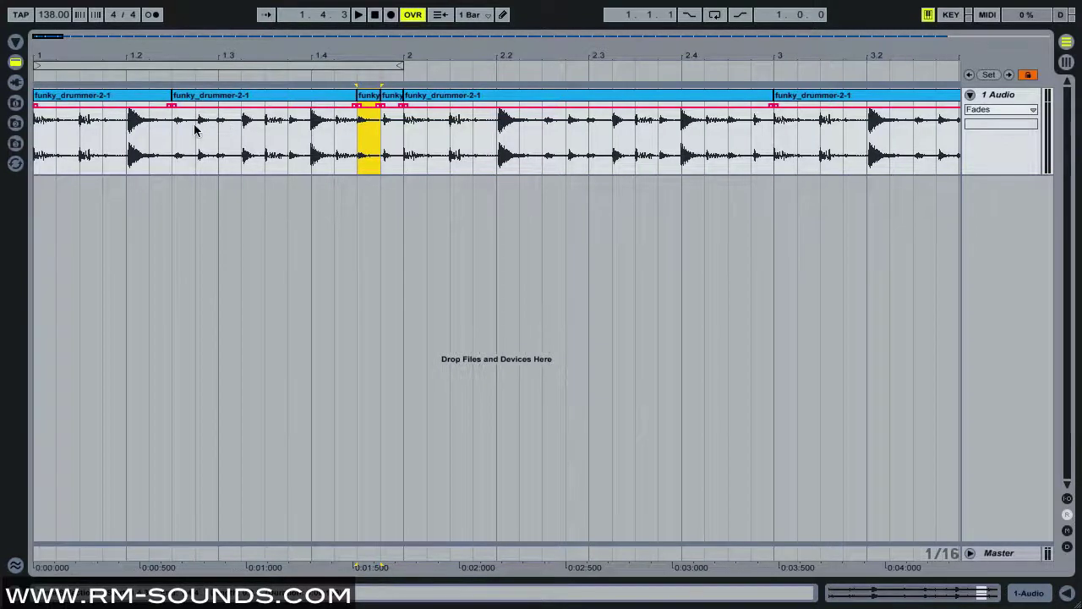
pyautogui.moveTo(174, 131); pyautogui.dragTo(126, 137)
pyautogui.press('super+e')
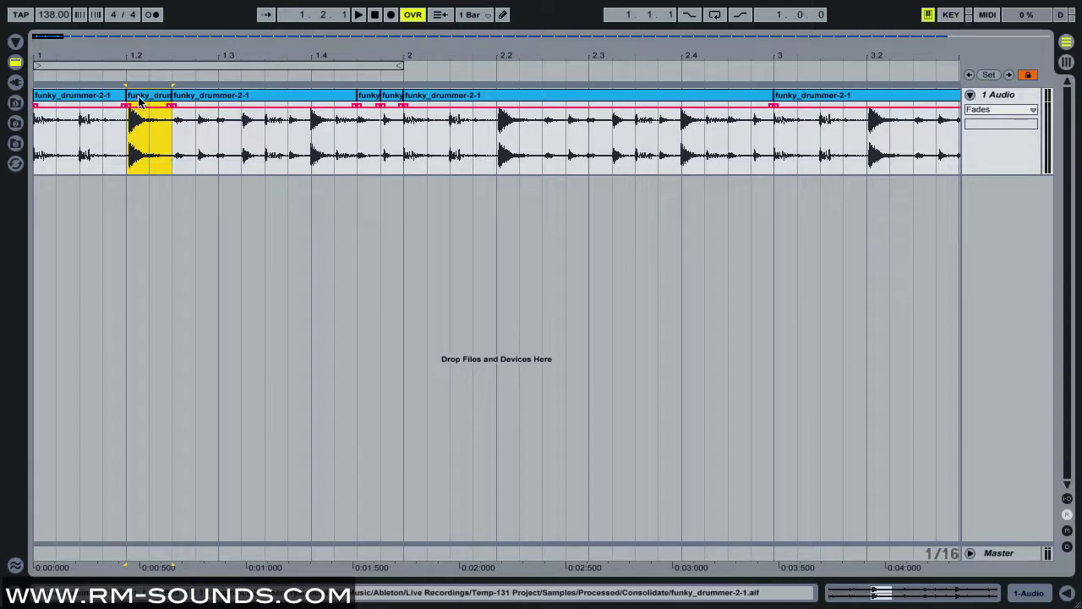
# Copy the short slice onto beat 1.3 and play the rearranged break from 1.1.1
pyautogui.moveTo(139, 101); pyautogui.dragTo(805, 98)
pyautogui.click(376, 15)
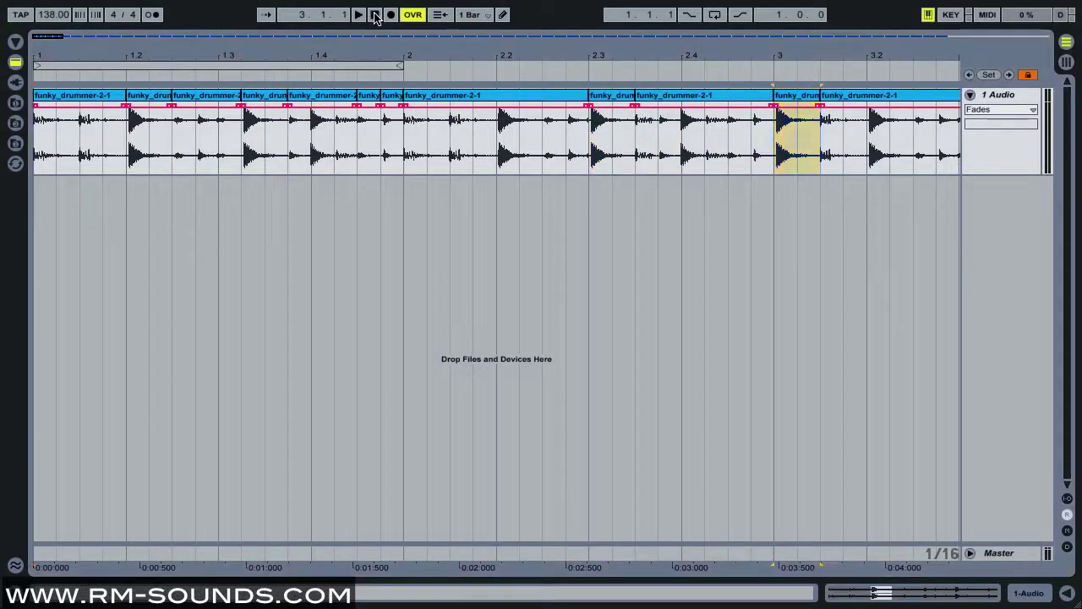
pyautogui.press('space')
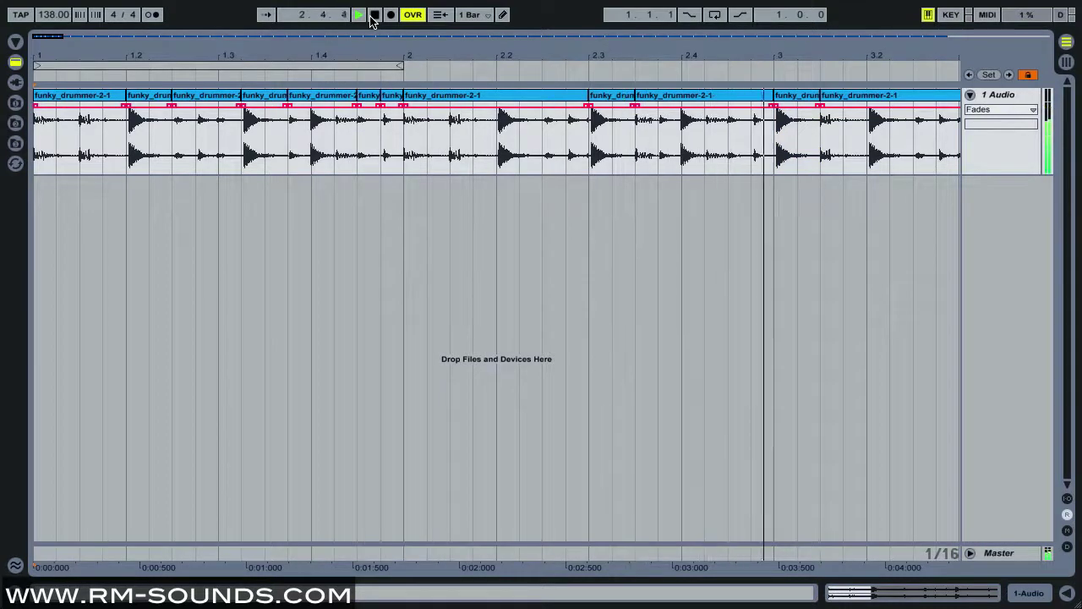
pyautogui.click(373, 15)
pyautogui.click(374, 15)
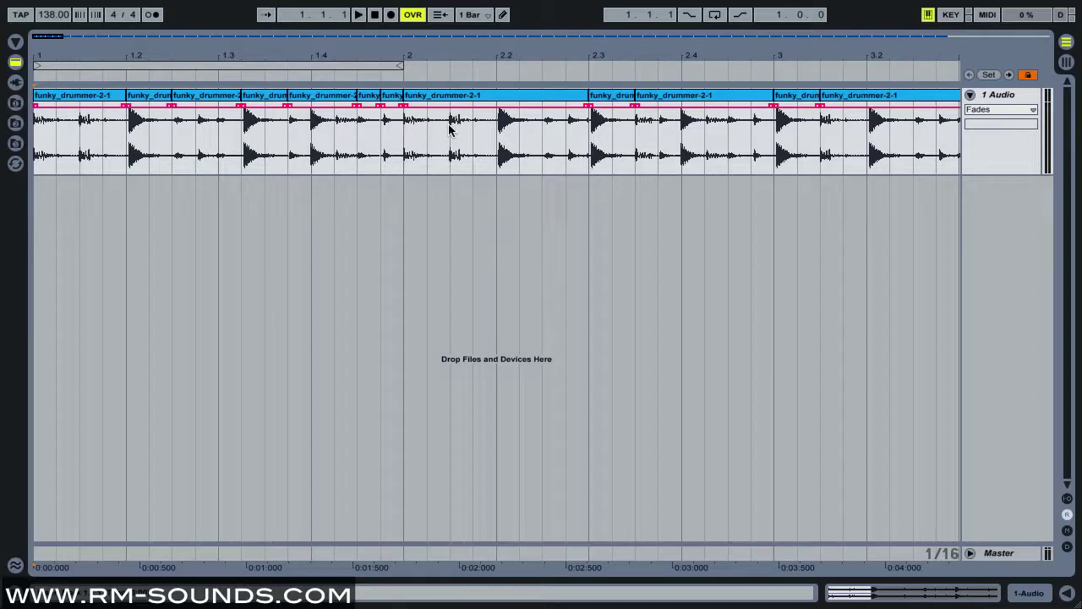
# Copy a sixteenth from bar 2 to bar 3 and duplicate a split sixteenth near bar 4
pyautogui.moveTo(451, 134); pyautogui.dragTo(400, 142)
pyautogui.moveTo(432, 98); pyautogui.dragTo(924, 105)
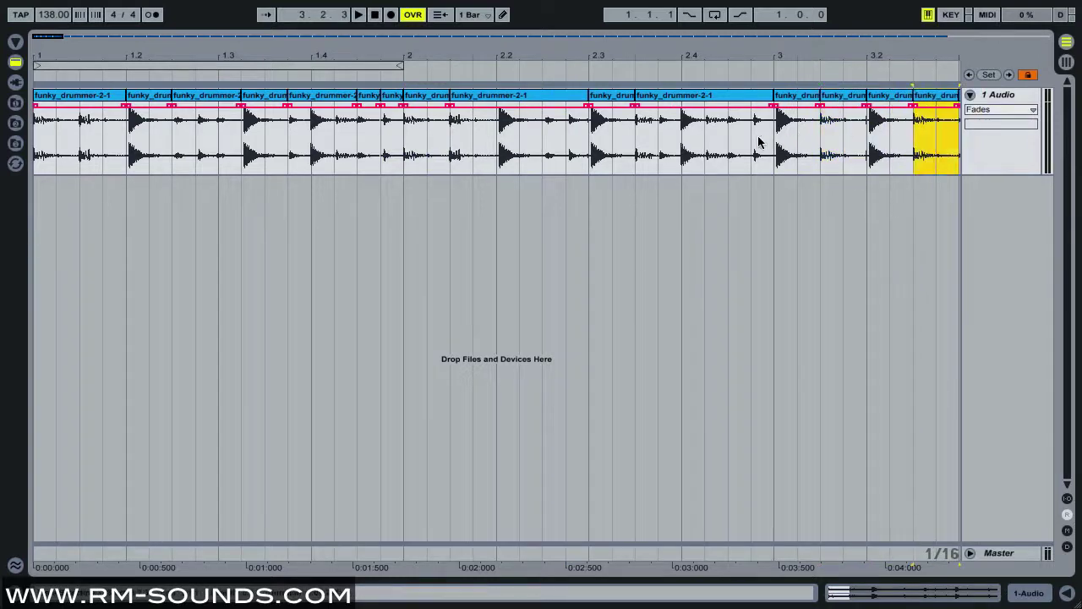
pyautogui.hscroll(5, 749, 144)
pyautogui.moveTo(491, 133); pyautogui.dragTo(507, 135)
pyautogui.hotkey('ctrl', 'e')
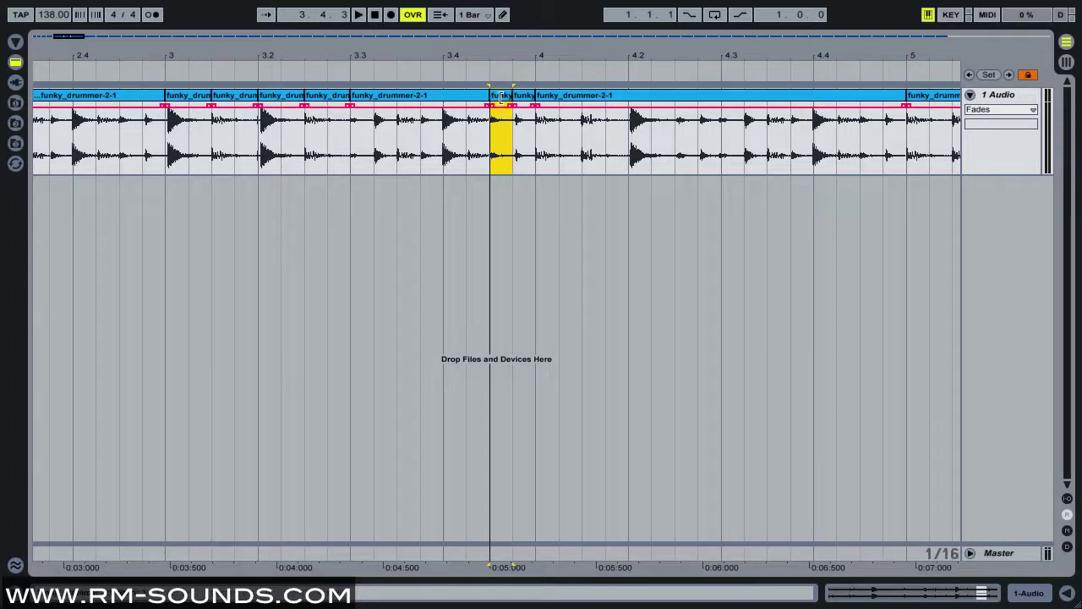
pyautogui.moveTo(507, 96); pyautogui.dragTo(531, 100)
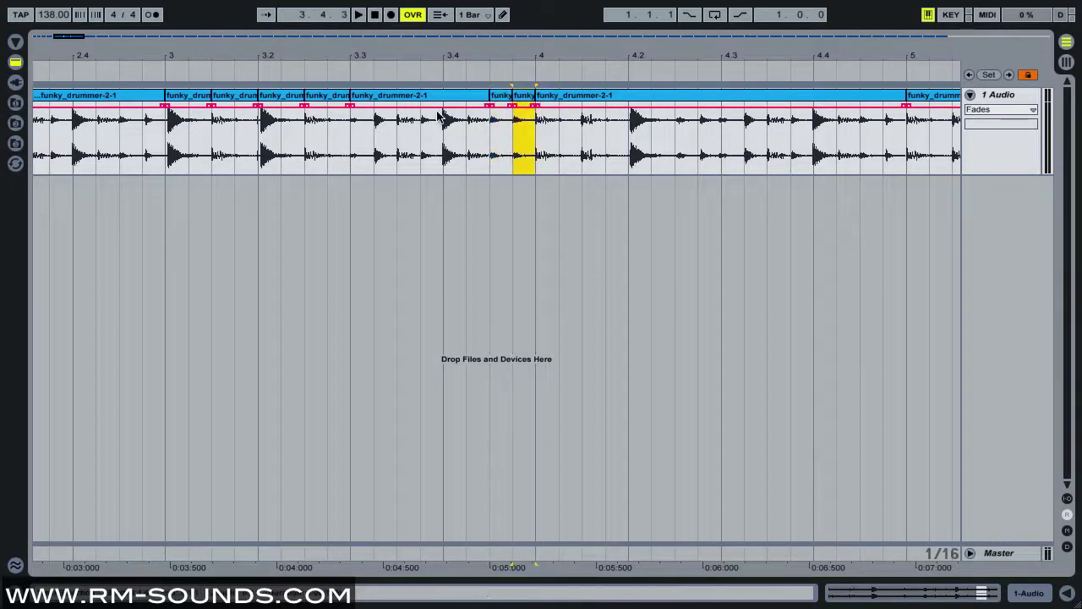
pyautogui.moveTo(399, 124); pyautogui.dragTo(416, 124)
pyautogui.hscroll(-10, 355, 133)
# Delete a sixteenth before bar 2 to leave a silent gap, then play it back
pyautogui.moveTo(382, 131); pyautogui.dragTo(363, 133)
pyautogui.press('Delete')
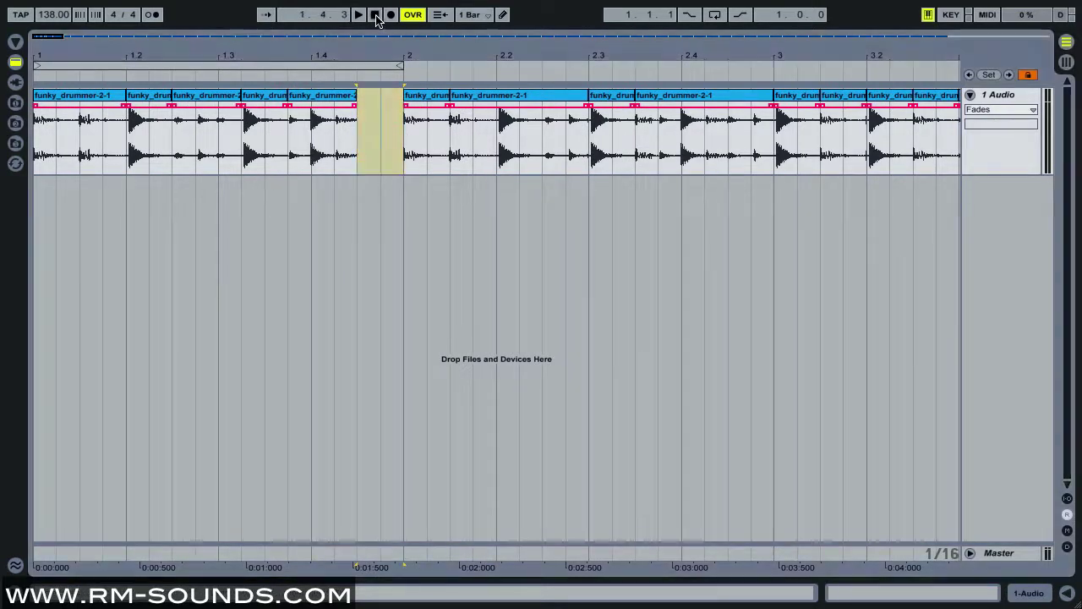
pyautogui.click(360, 16)
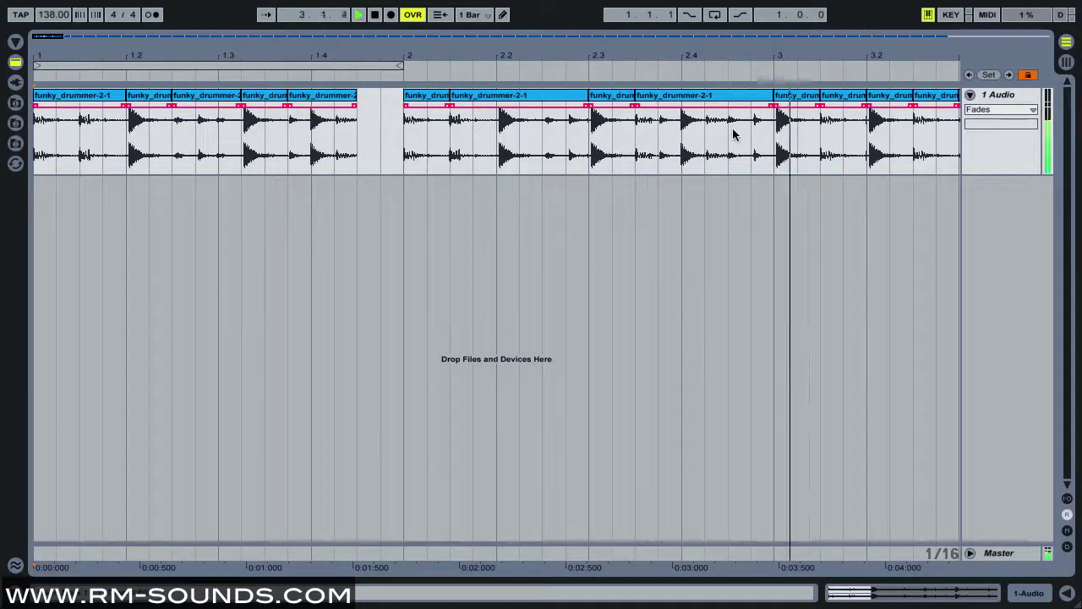
pyautogui.press('space')
# Split the beat from 2.2 to 2.2.3 into its own clip
pyautogui.hscroll(1, 527, 144)
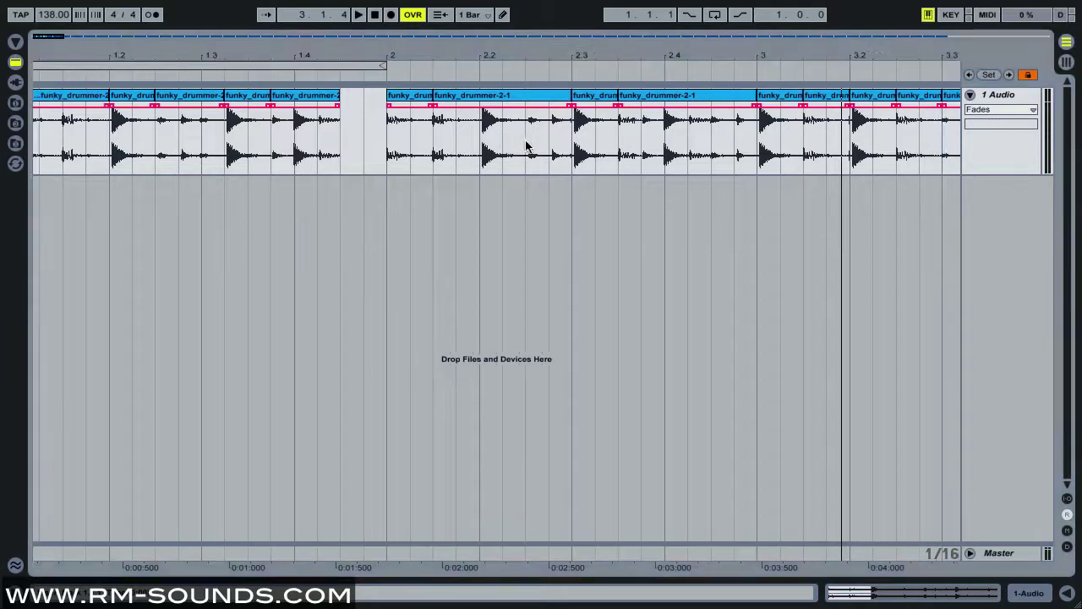
pyautogui.hscroll(3, 514, 146)
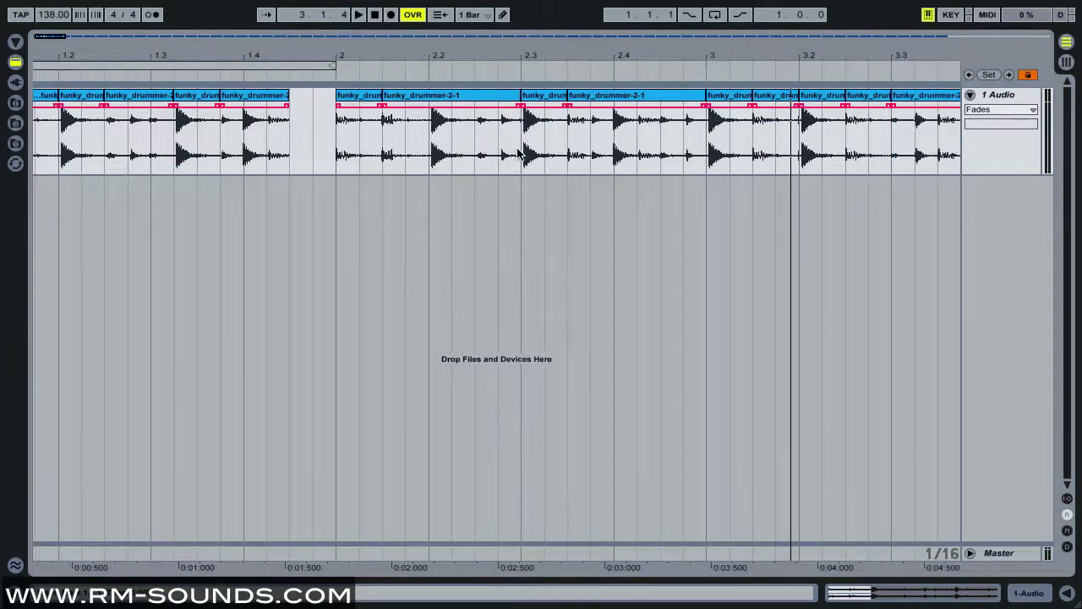
pyautogui.hscroll(-4, 519, 152)
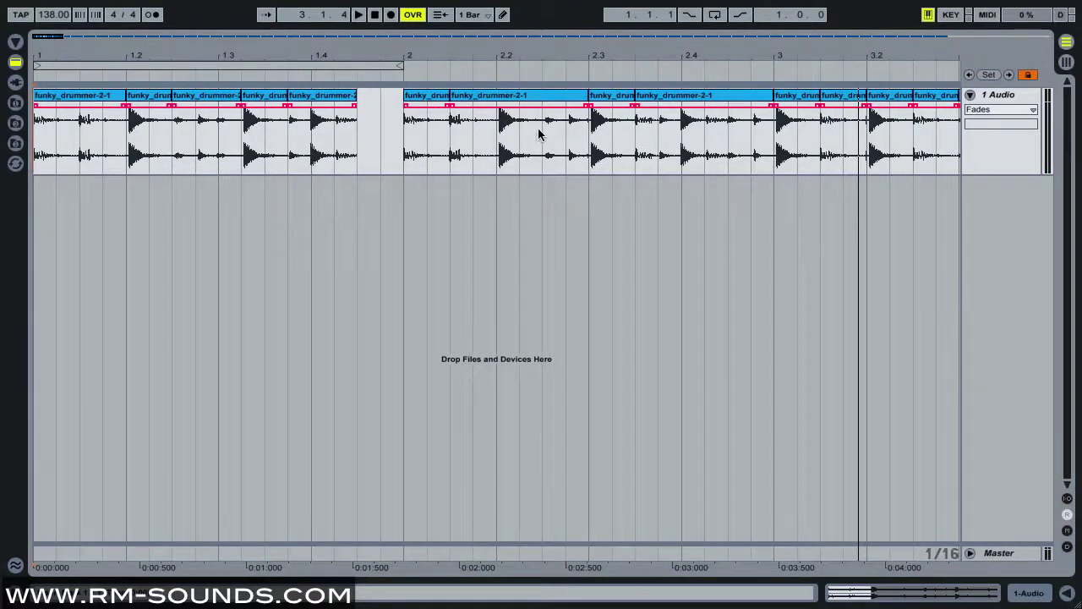
pyautogui.moveTo(539, 133); pyautogui.dragTo(503, 136)
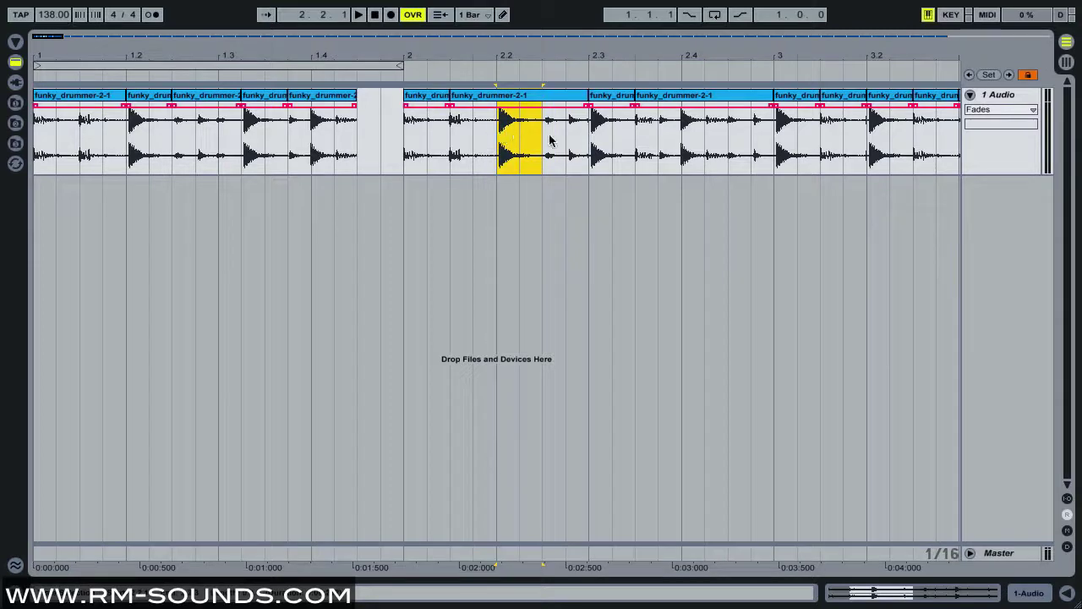
pyautogui.press('super+e')
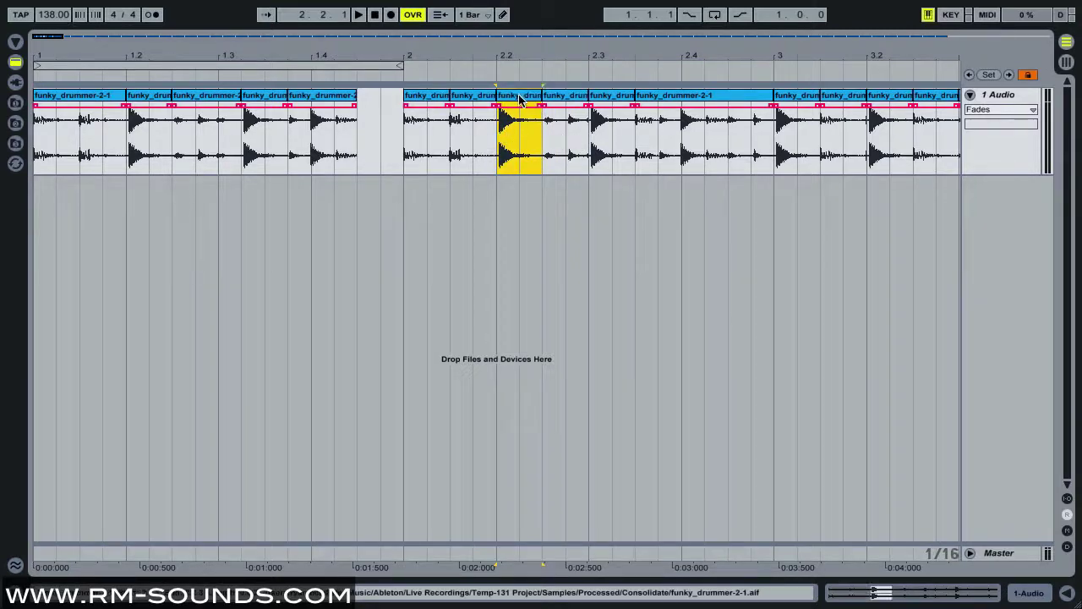
# Audition the 2.2 slice and lower its clip gain to -9.40 dB in Clip View
pyautogui.doubleClick(519, 99)
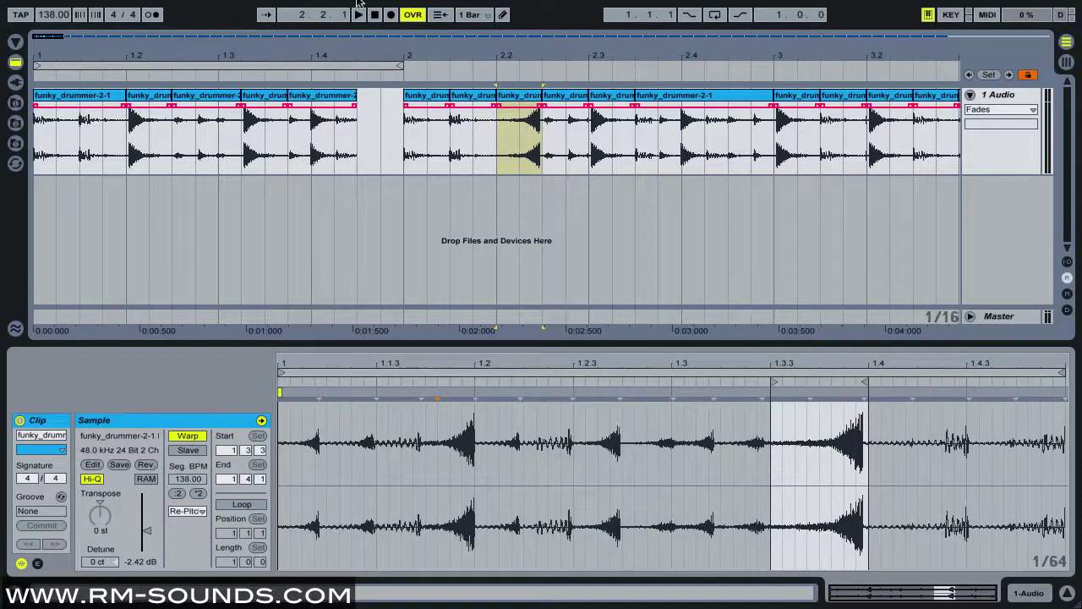
pyautogui.click(380, 77)
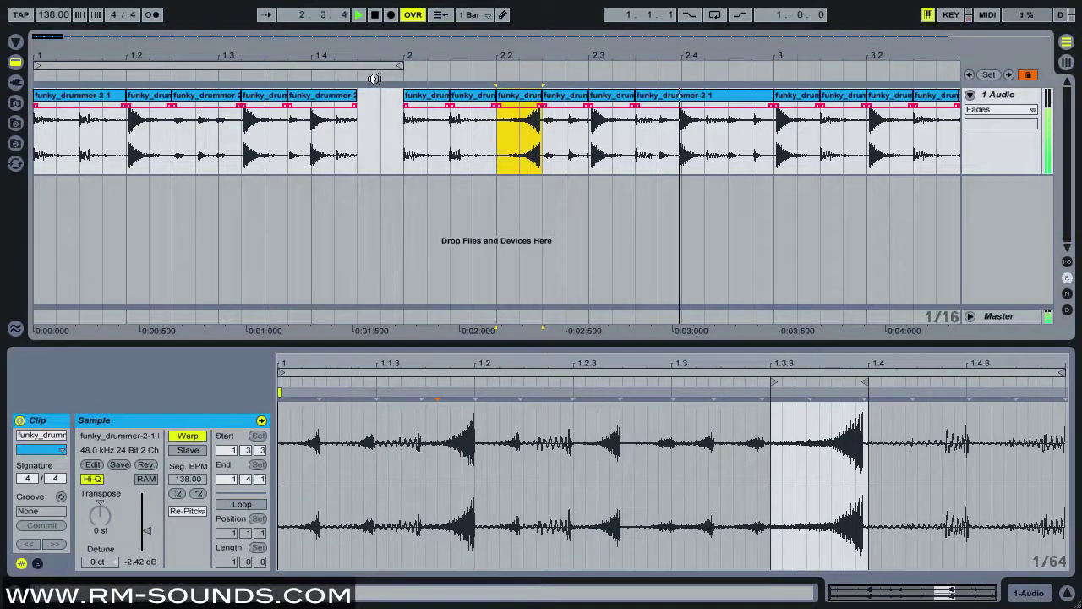
pyautogui.press('space')
pyautogui.hscroll(3, 737, 140)
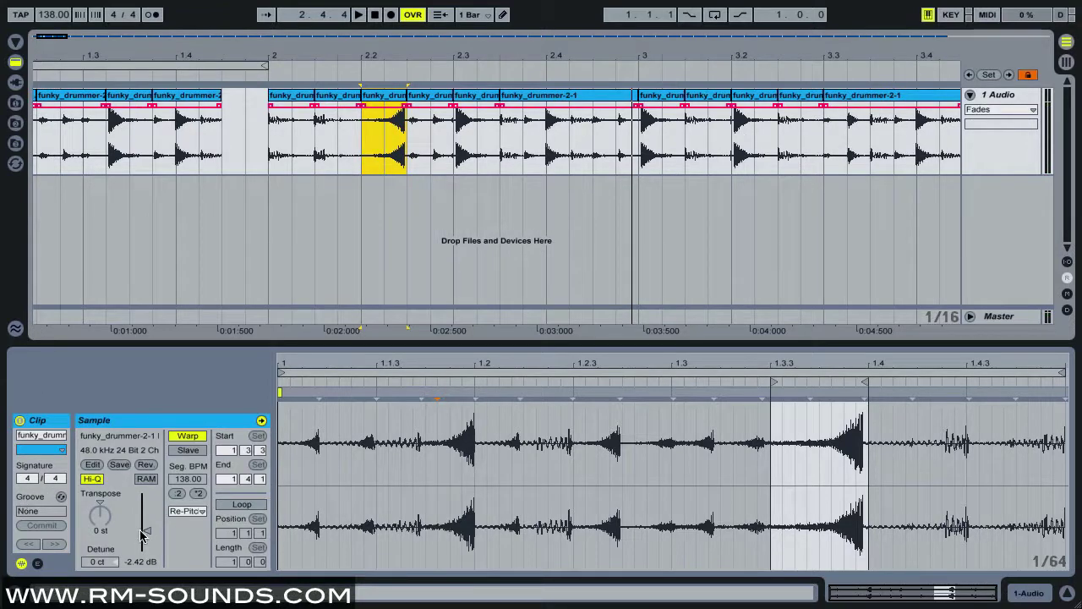
pyautogui.moveTo(143, 534)
pyautogui.mouseDown()
pyautogui.moveTo(145, 551)
pyautogui.moveTo(147, 539)
pyautogui.mouseUp()
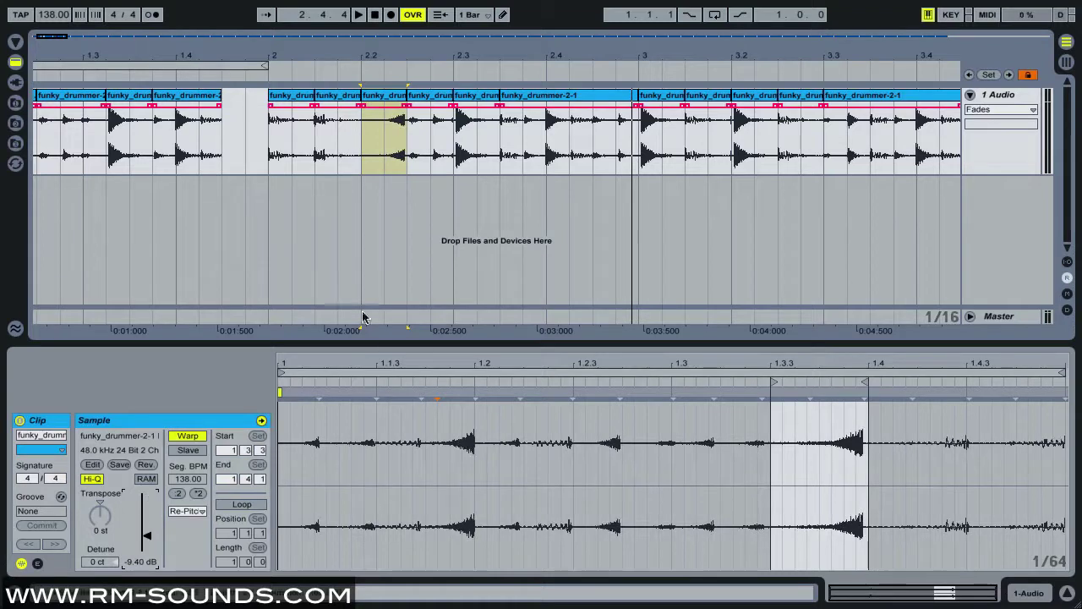
# Select the slice at beat 2.3 and set its warp mode to Texture
pyautogui.click(192, 512)
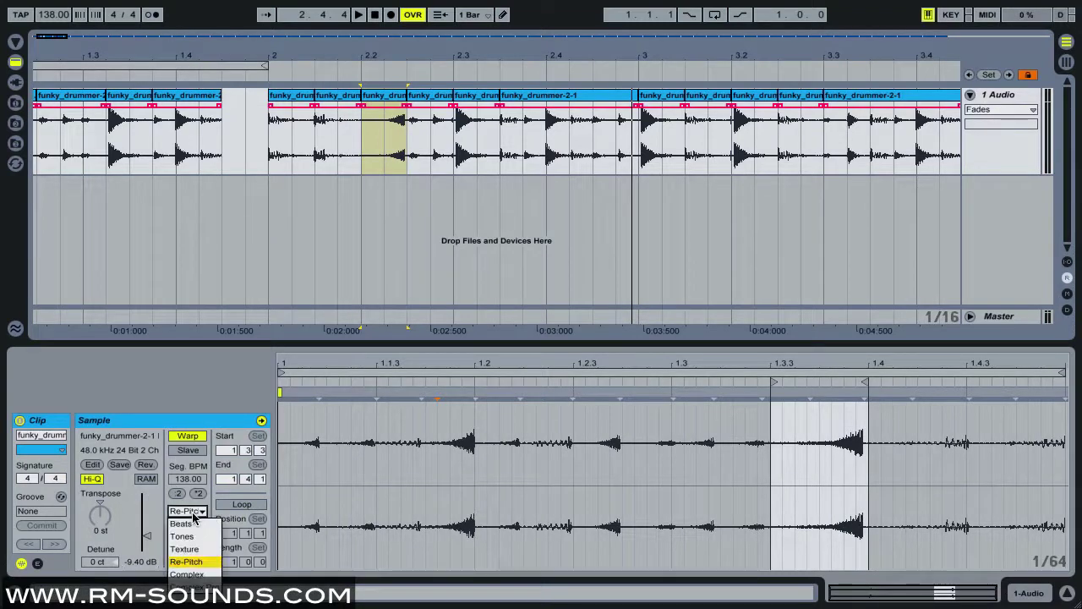
pyautogui.click(450, 141)
pyautogui.click(466, 142)
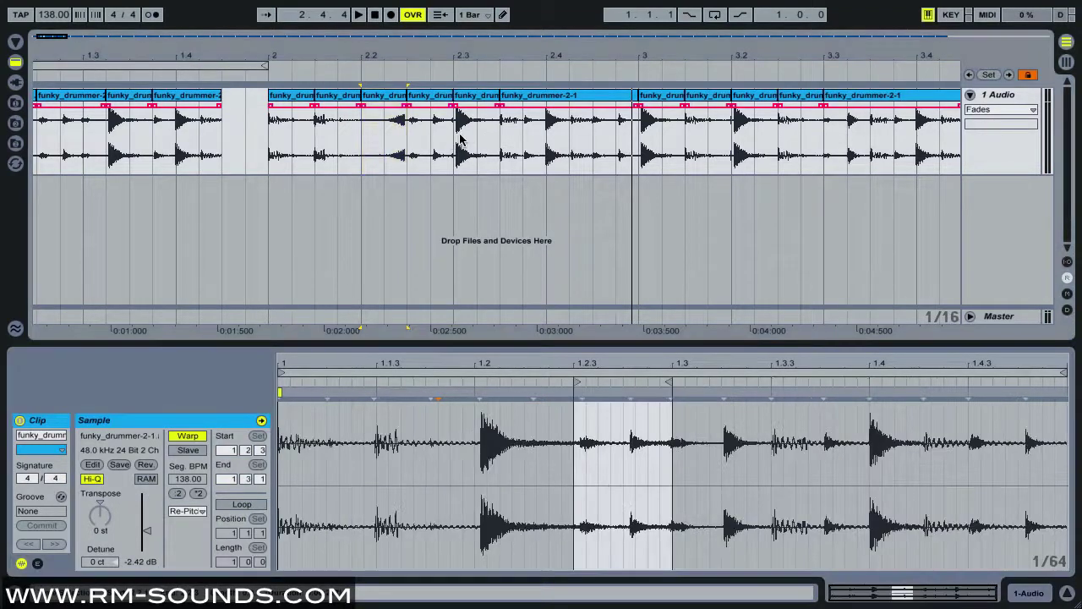
pyautogui.click(479, 140)
pyautogui.moveTo(450, 140); pyautogui.dragTo(500, 135)
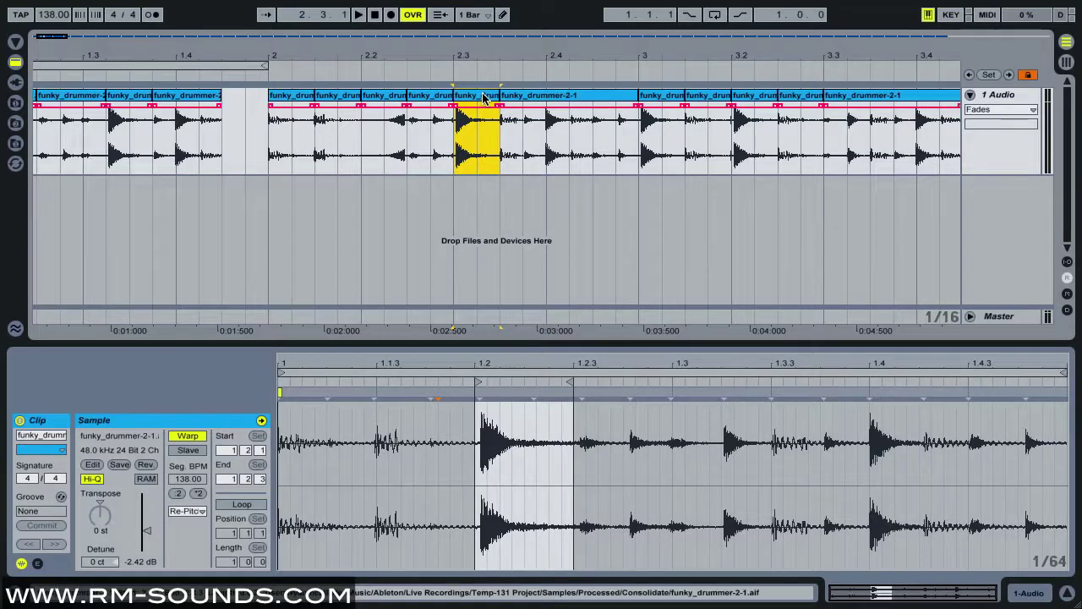
pyautogui.click(197, 512)
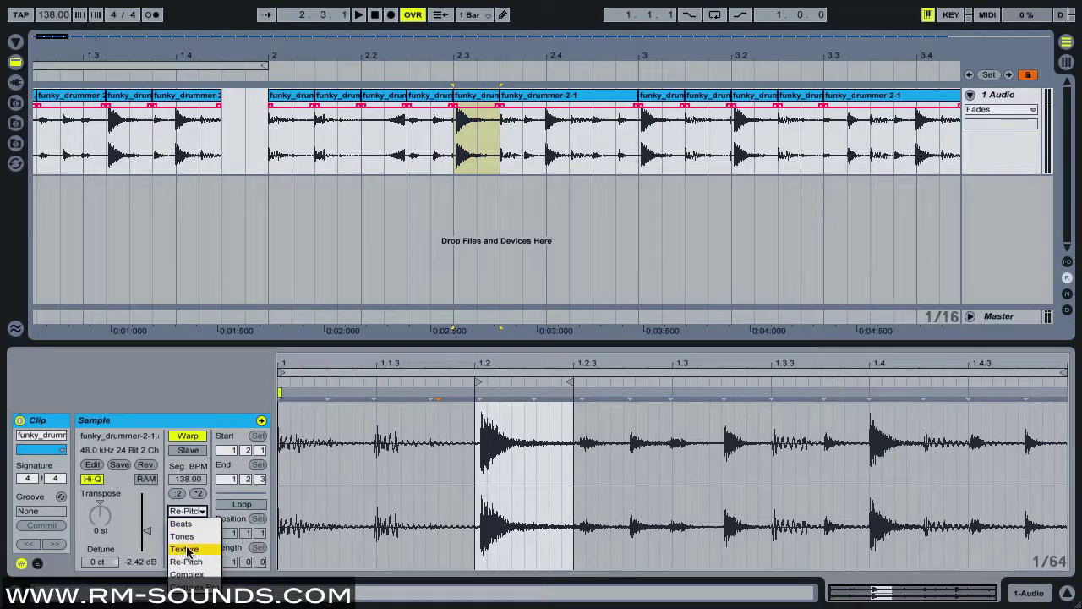
pyautogui.click(186, 550)
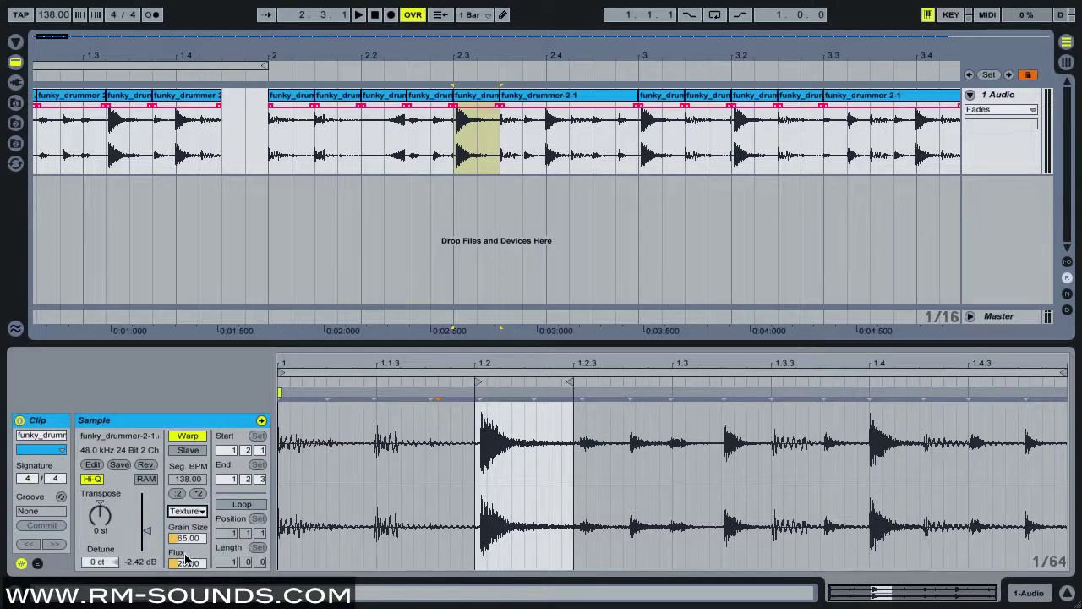
# Set grain size to 42.78, double the segment BPM twice to 552, and audition it
pyautogui.moveTo(183, 538); pyautogui.dragTo(183, 534)
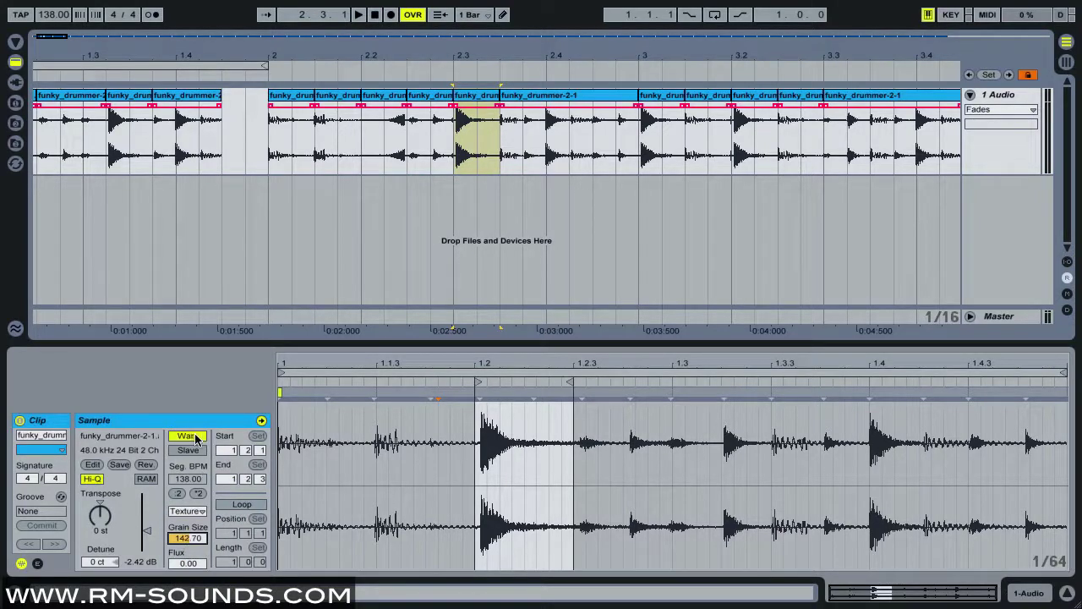
pyautogui.moveTo(185, 564); pyautogui.dragTo(185, 570)
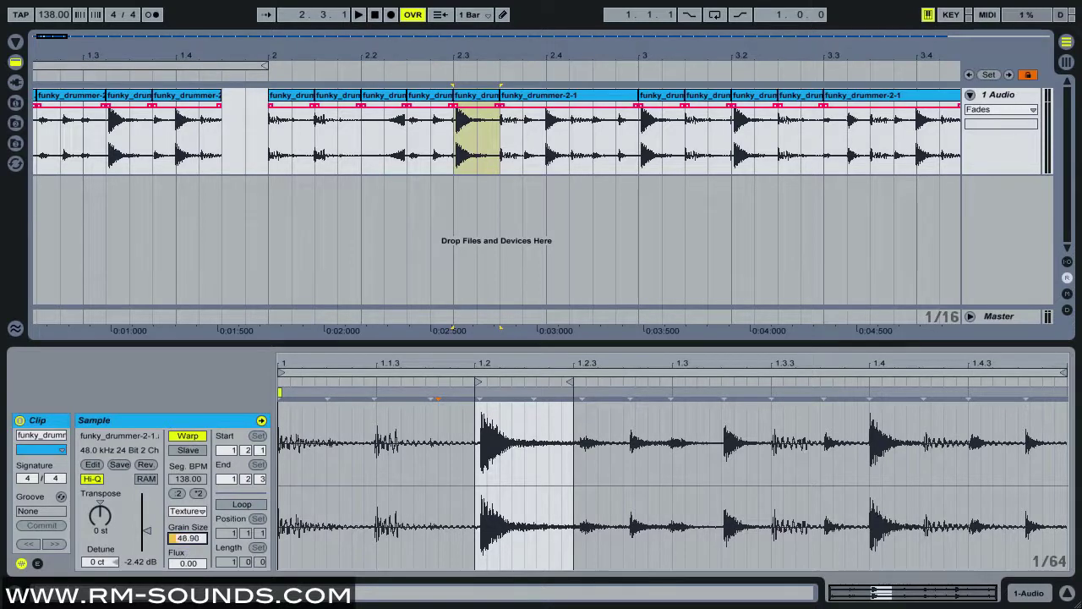
pyautogui.click(198, 493)
pyautogui.click(198, 494)
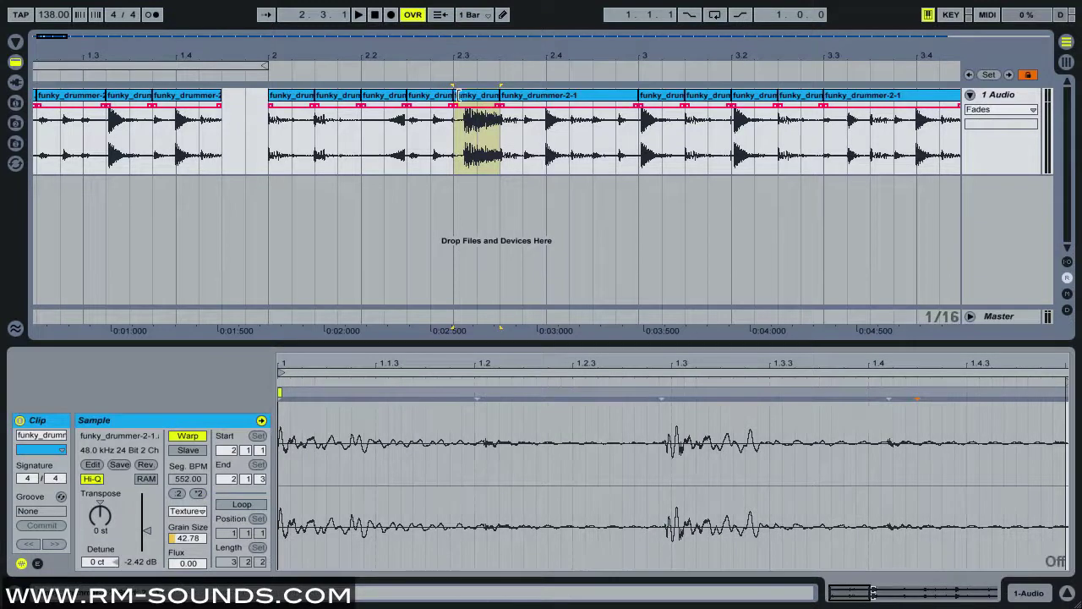
pyautogui.click(459, 116)
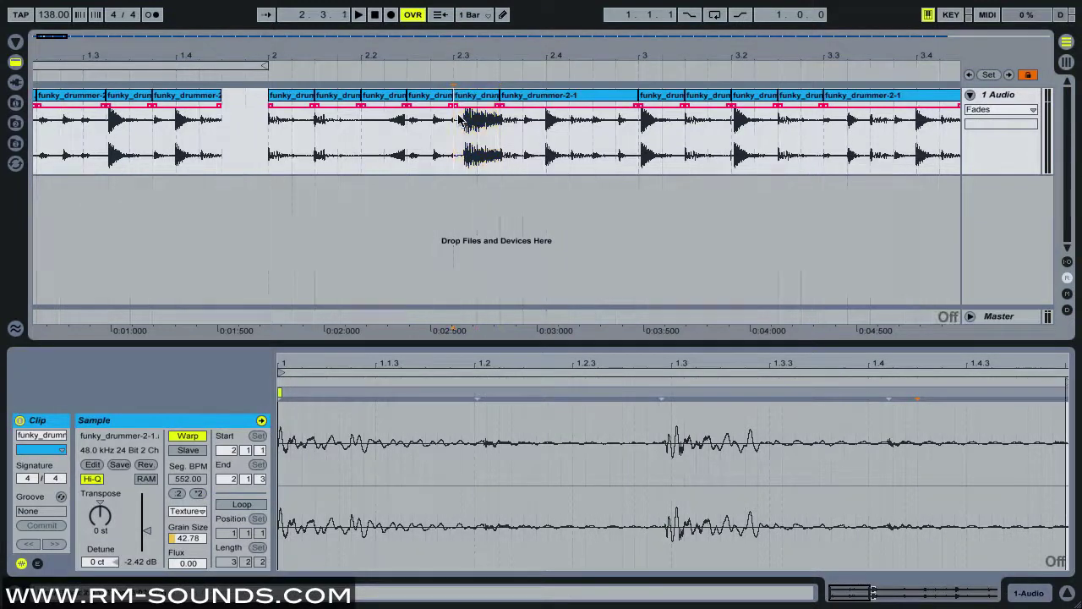
pyautogui.moveTo(500, 114); pyautogui.dragTo(546, 94)
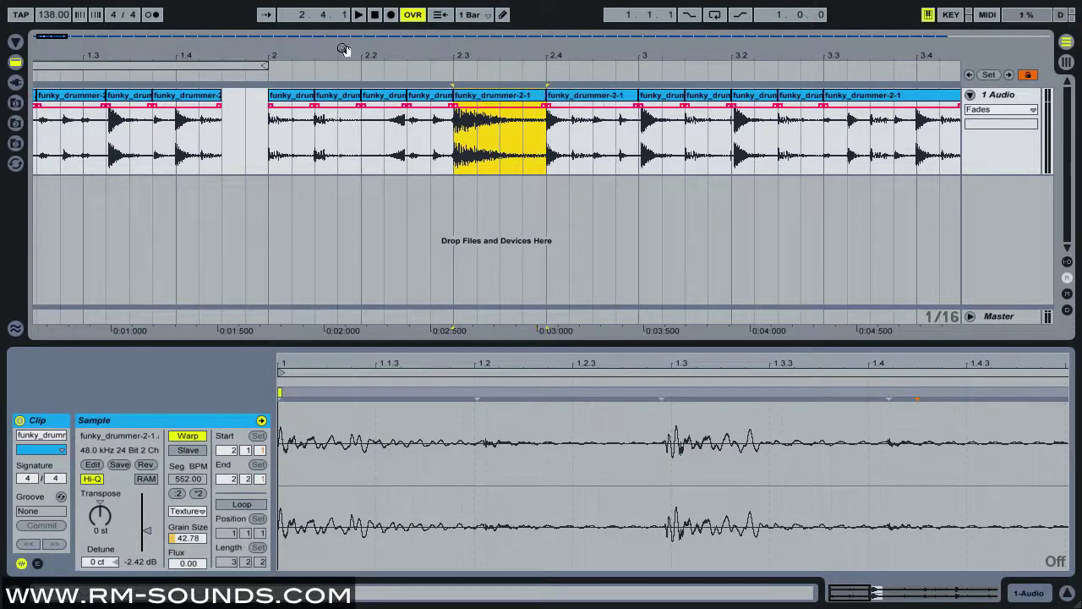
pyautogui.click(169, 77)
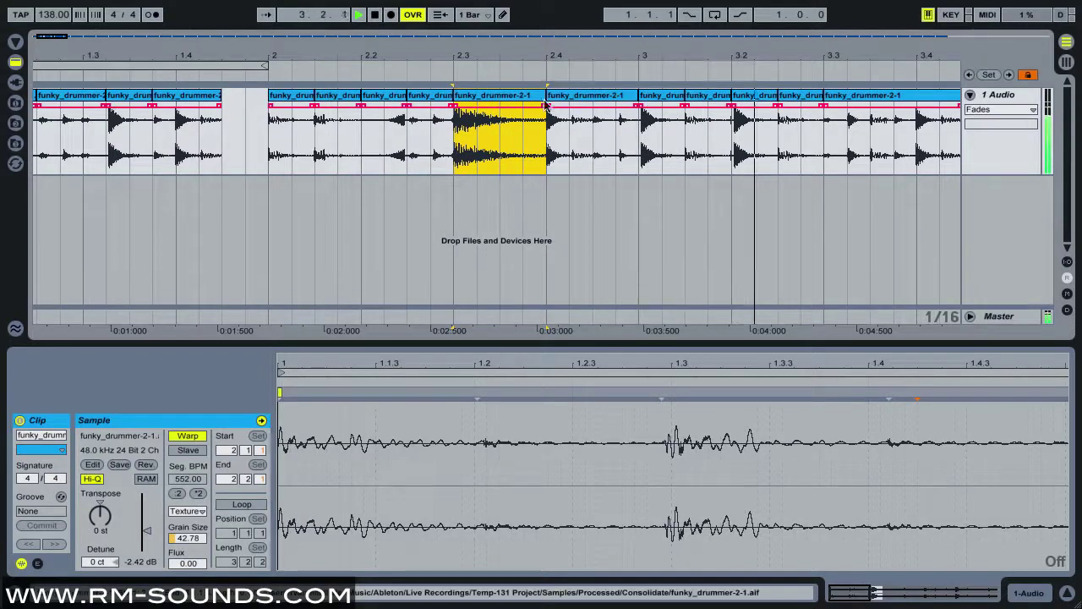
# With grid snapping off, split a tiny slice at bar 4 and duplicate it into a stutter
pyautogui.press('space')
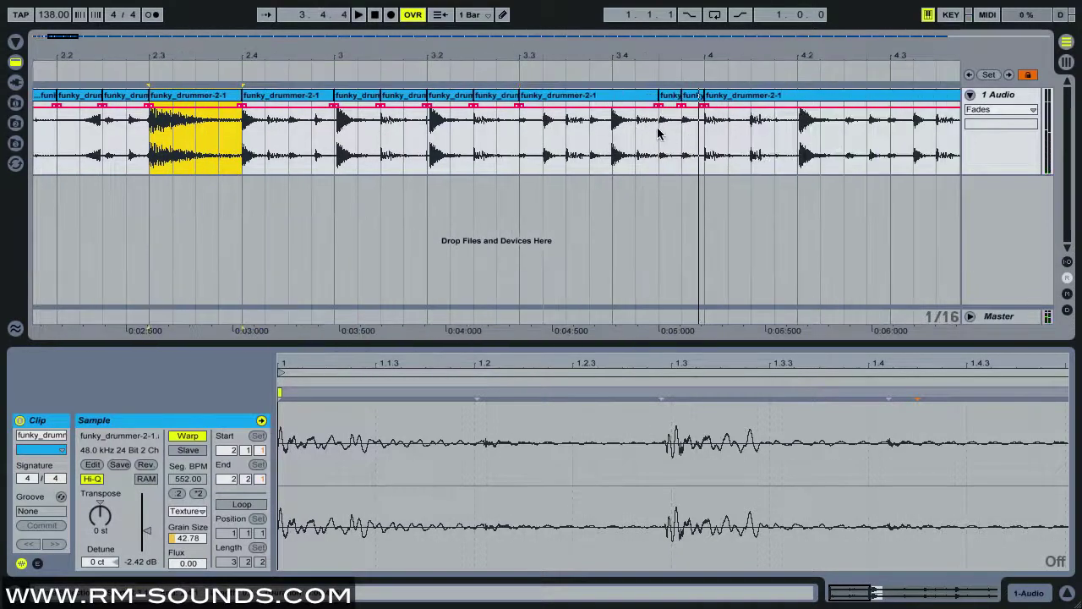
pyautogui.hscroll(2, 659, 137)
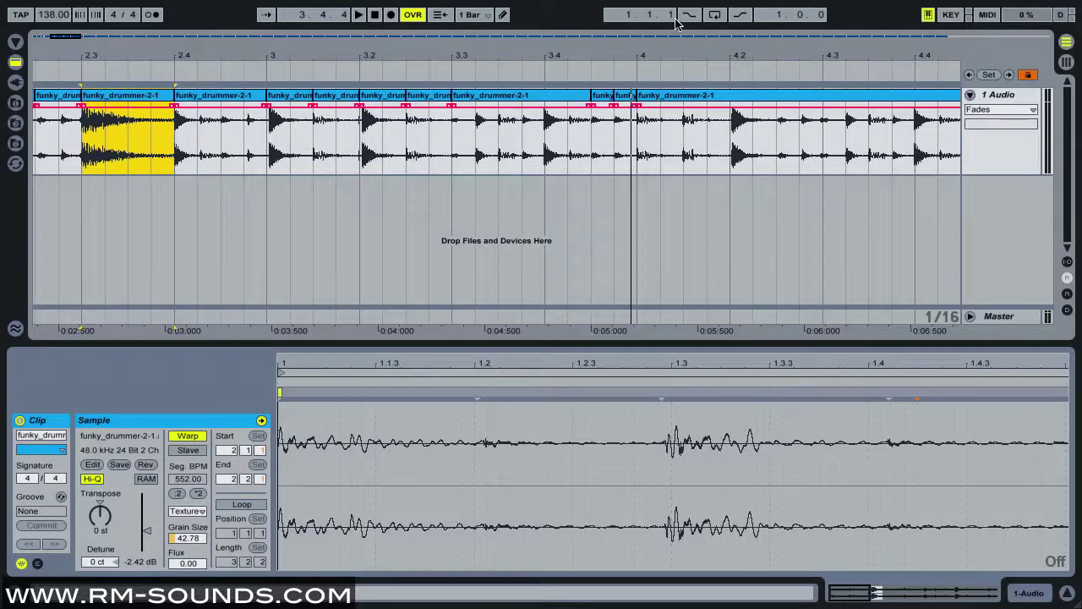
pyautogui.moveTo(653, 49); pyautogui.dragTo(651, 102)
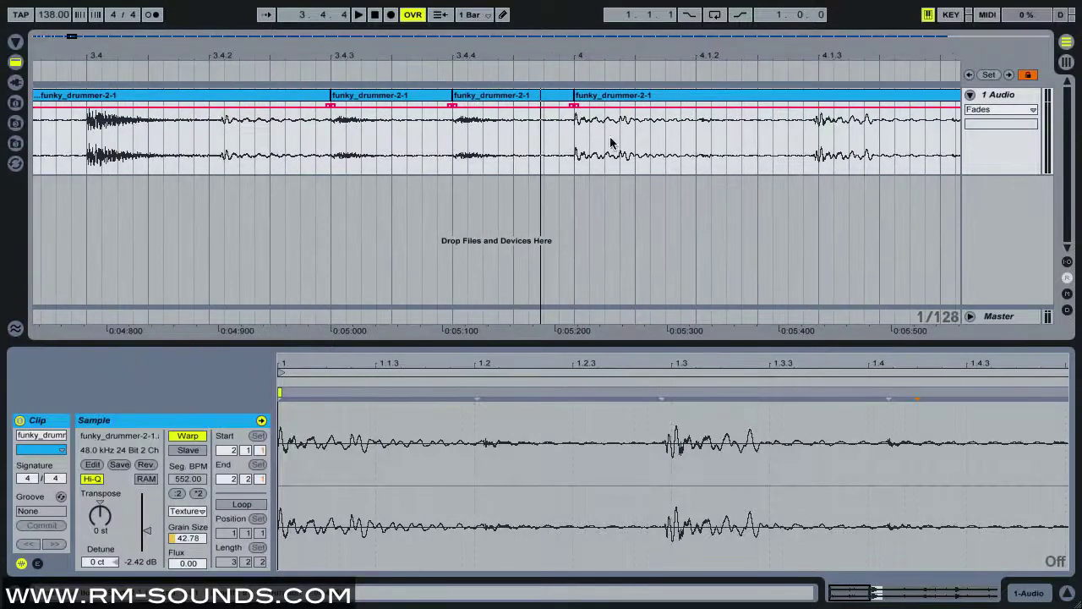
pyautogui.hotkey('ctrl', '4')
pyautogui.moveTo(617, 49); pyautogui.dragTo(617, 38)
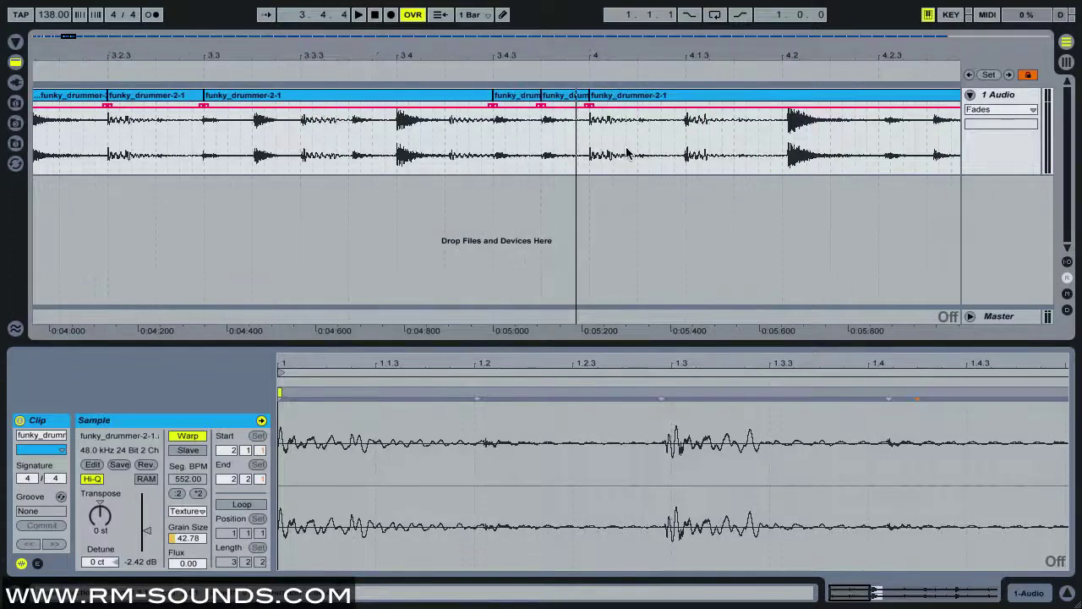
pyautogui.moveTo(606, 135); pyautogui.dragTo(594, 141)
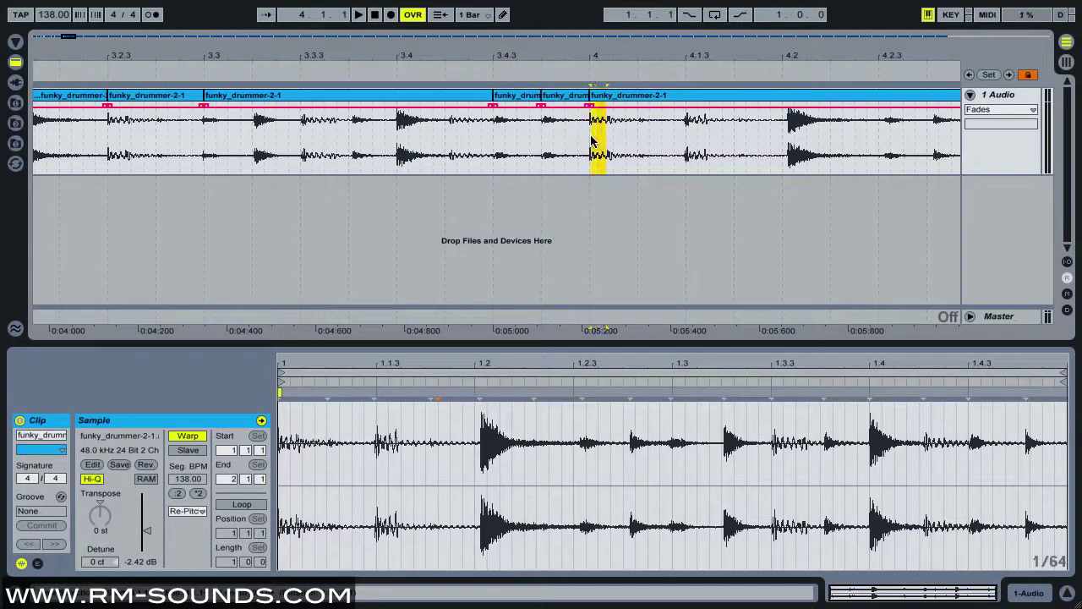
pyautogui.hotkey('ctrl', 'e')
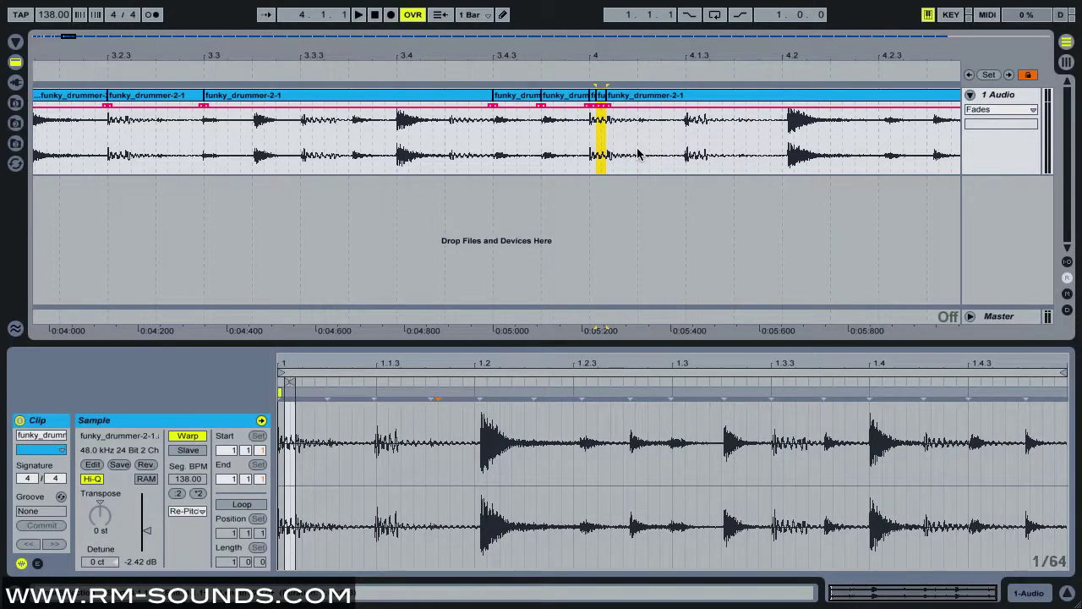
pyautogui.hotkey('ctrl', 'd')
pyautogui.hotkey('ctrl', 'd')
pyautogui.hotkey('ctrl', 'd')
pyautogui.hotkey('ctrl', 'd')
pyautogui.hotkey('ctrl', 'd')
pyautogui.hotkey('ctrl', 'd')
pyautogui.hotkey('ctrl', 'd')
pyautogui.hotkey('ctrl', 'd')
pyautogui.hotkey('ctrl', 'd')
pyautogui.hotkey('ctrl', 'd')
pyautogui.hotkey('ctrl', 'd')
pyautogui.hotkey('ctrl', 'd')
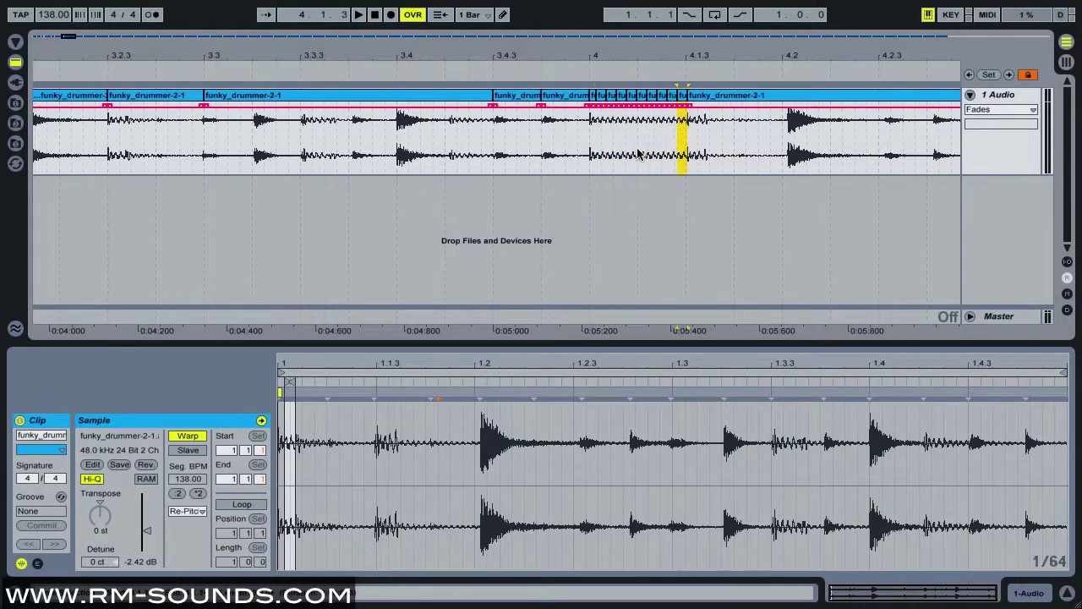
pyautogui.hotkey('ctrl', 'd')
pyautogui.hotkey('ctrl', 'd')
pyautogui.hotkey('ctrl', 'd')
pyautogui.hotkey('ctrl', 'd')
pyautogui.hotkey('ctrl', 'd')
pyautogui.hotkey('ctrl', 'd')
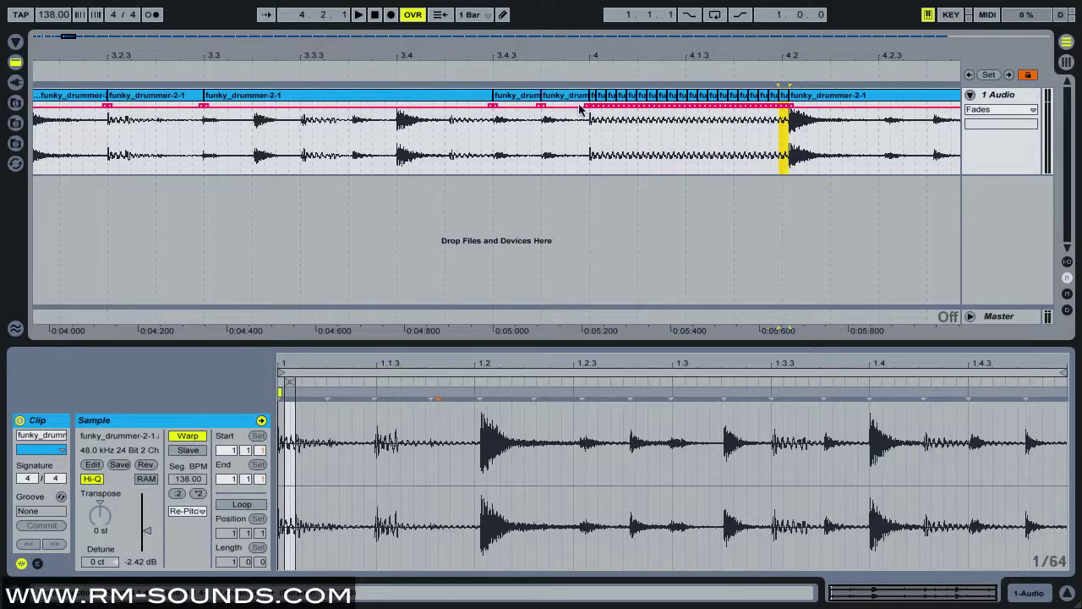
# Audition the stutter and mark a short range at the start of the clip at 4.2
pyautogui.click(476, 69)
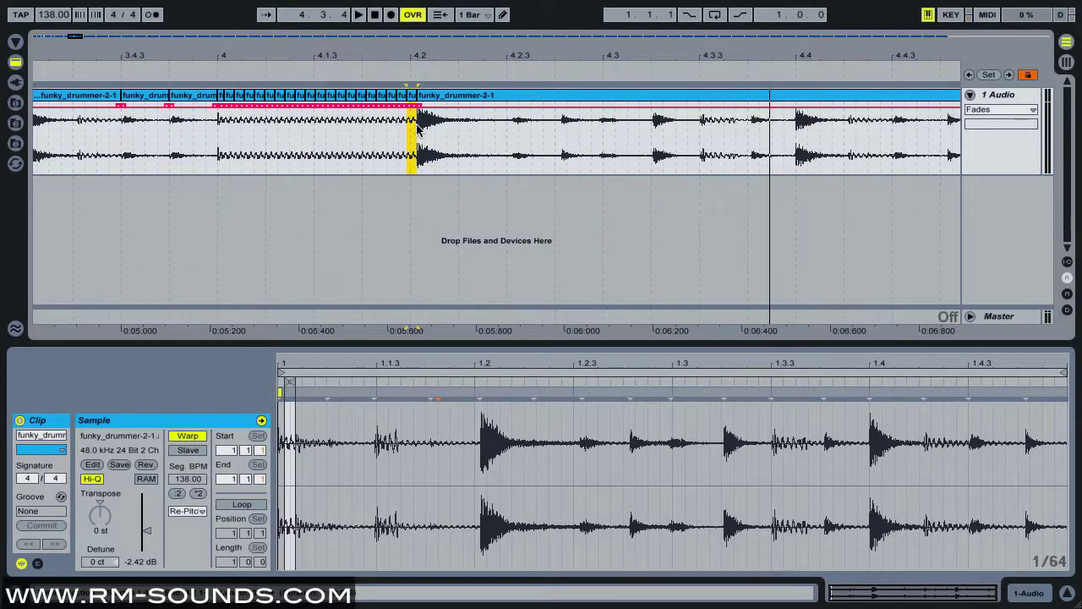
pyautogui.click(420, 126)
pyautogui.press('space')
pyautogui.moveTo(427, 127); pyautogui.dragTo(481, 126)
pyautogui.click(97, 63)
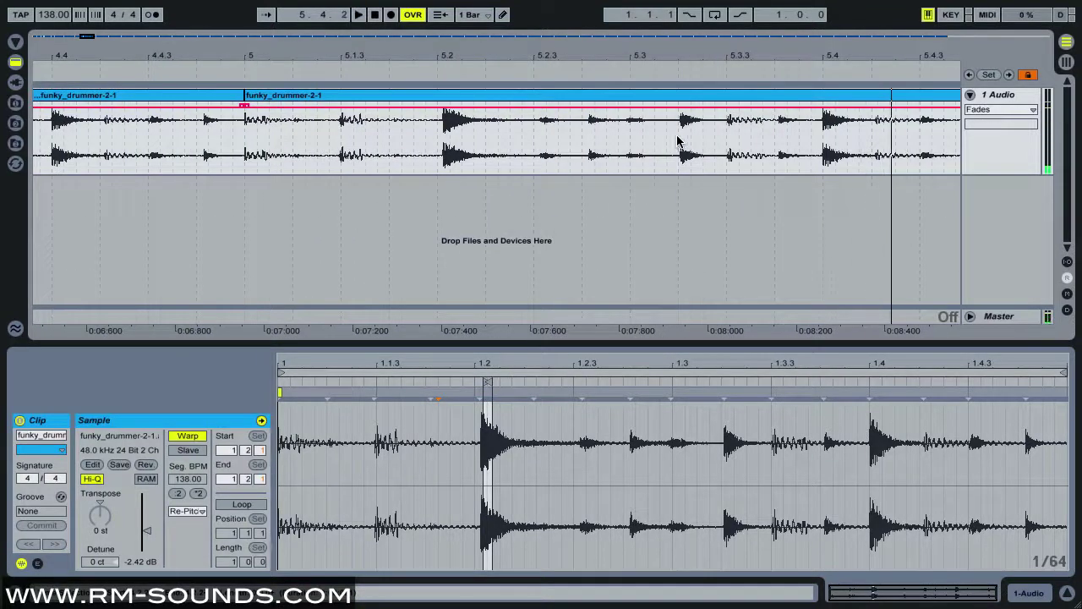
# Repeat a tiny slice at 5.3.2, then another at 5.4 into a stutter roll
pyautogui.click(681, 140)
pyautogui.hotkey('ctrl', 'd')
pyautogui.hotkey('ctrl', 'd')
pyautogui.hotkey('ctrl', 'd')
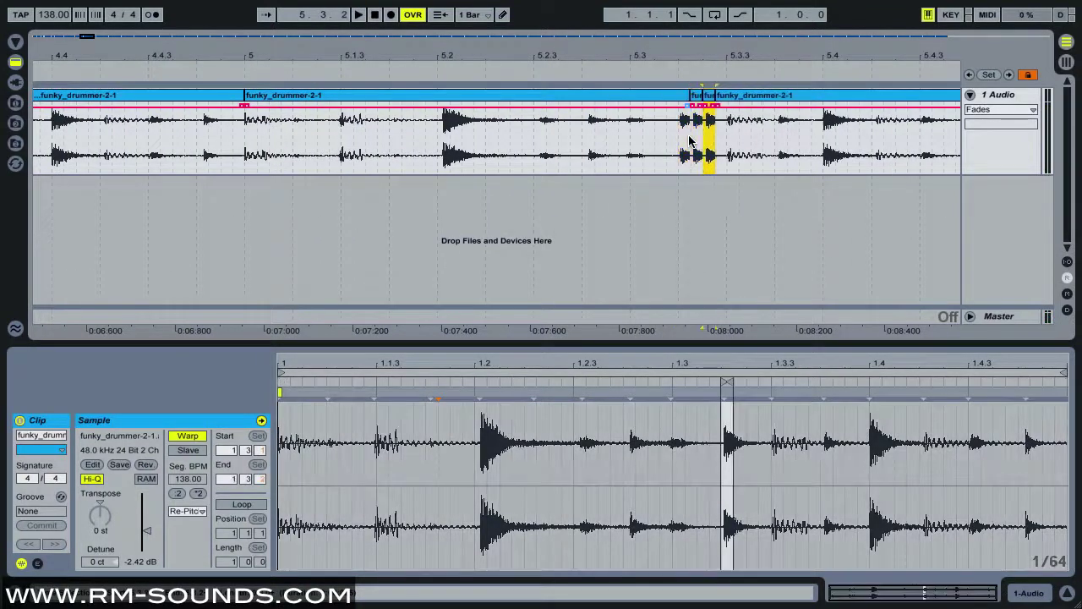
pyautogui.hscroll(3, 813, 146)
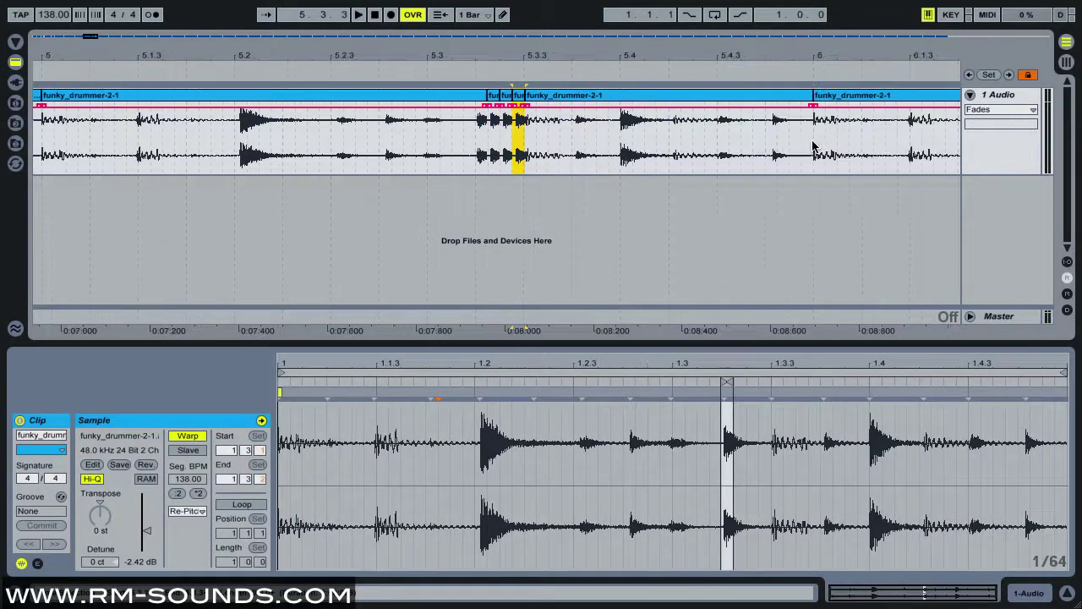
pyautogui.click(622, 129)
pyautogui.click(623, 130)
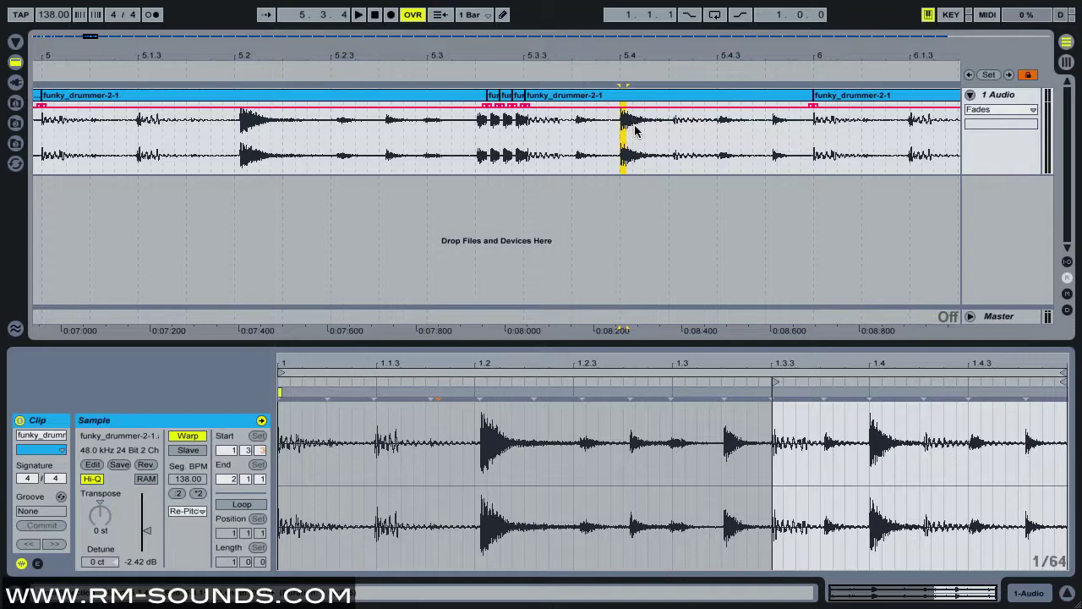
pyautogui.hotkey('ctrl', 'd')
pyautogui.hotkey('ctrl', 'd')
pyautogui.hotkey('ctrl', 'd')
pyautogui.hotkey('ctrl', 'd')
pyautogui.hotkey('ctrl', 'd')
pyautogui.hotkey('ctrl', 'd')
pyautogui.hotkey('ctrl', 'd')
pyautogui.hotkey('ctrl', 'd')
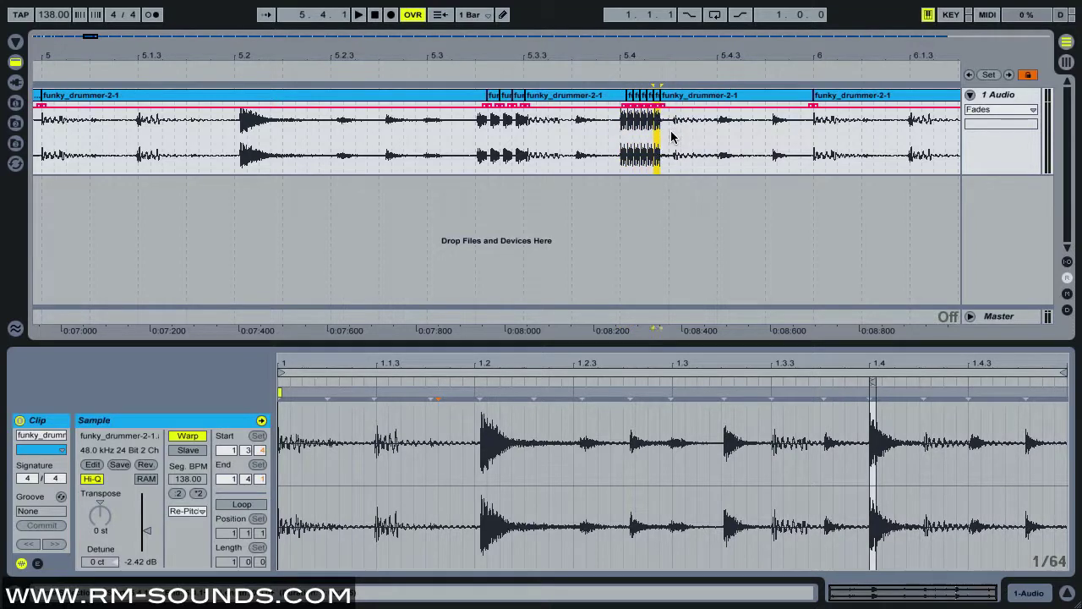
# Play from 5.2.4 to hear the stutters, then zoom out to the whole arrangement
pyautogui.click(397, 69)
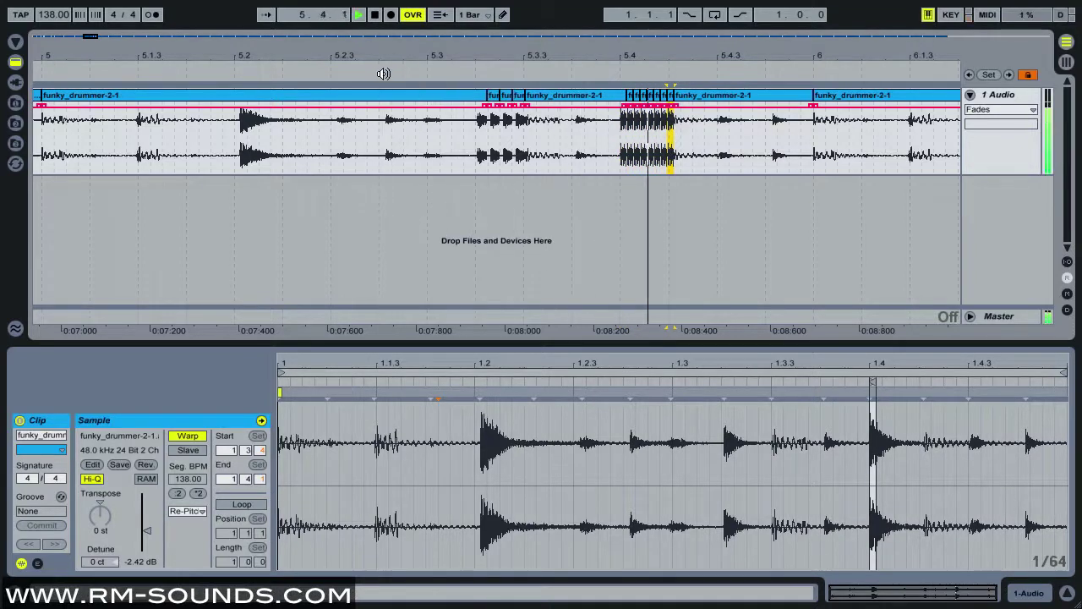
pyautogui.press('space')
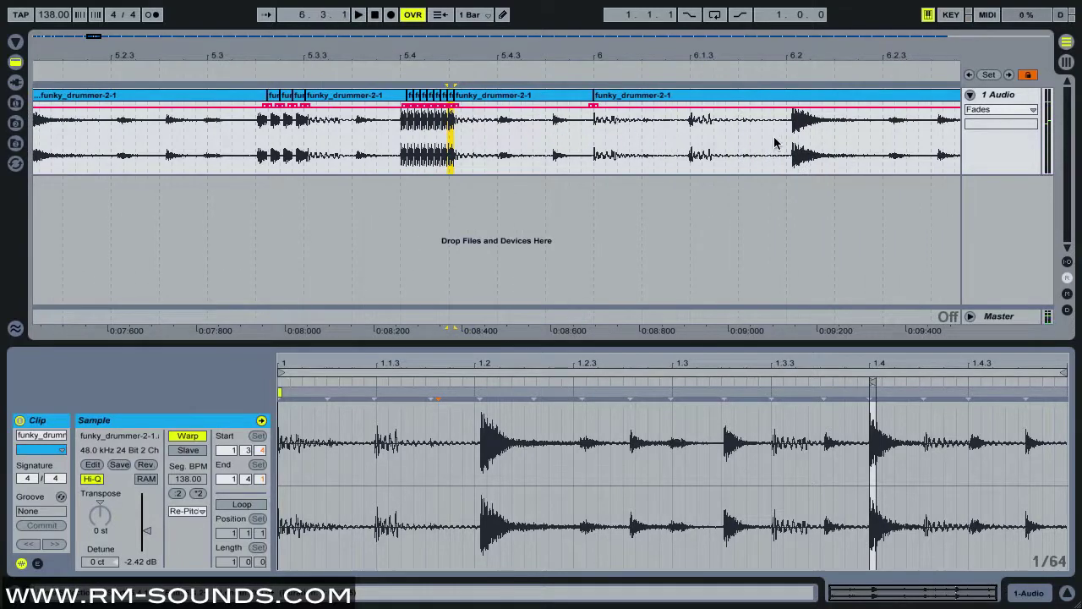
pyautogui.moveTo(340, 63); pyautogui.dragTo(162, 161)
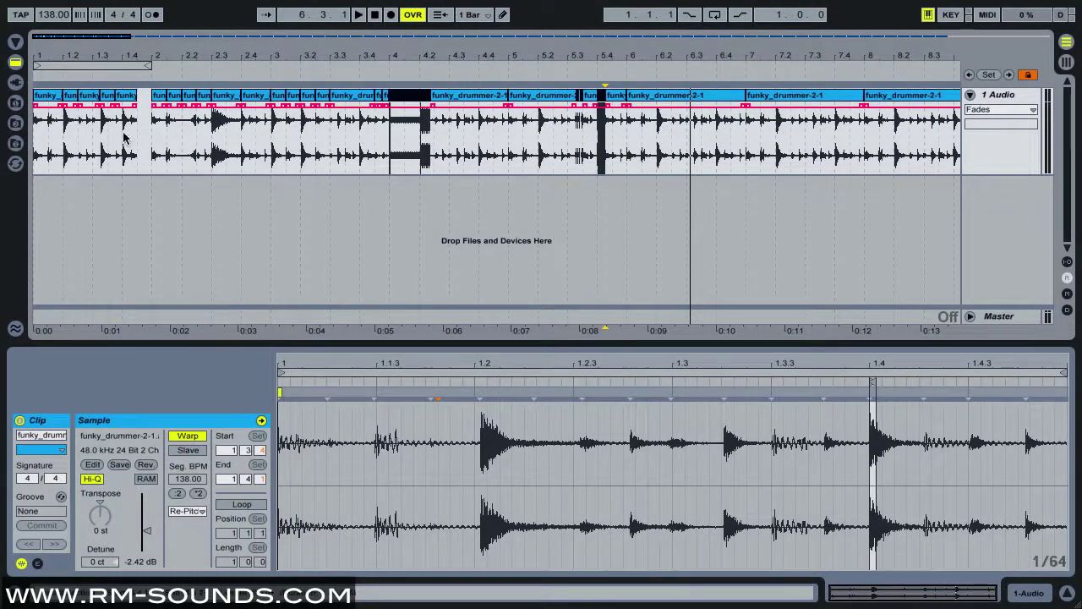
# Set the clip at bar 2 to Complex warp mode and play it back
pyautogui.click(252, 95)
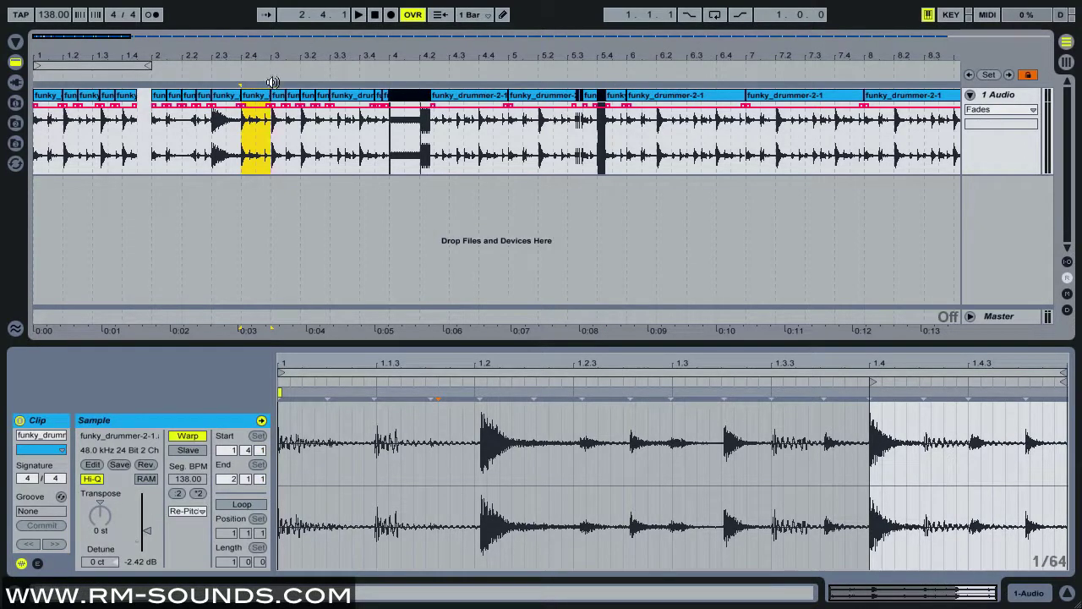
pyautogui.click(351, 95)
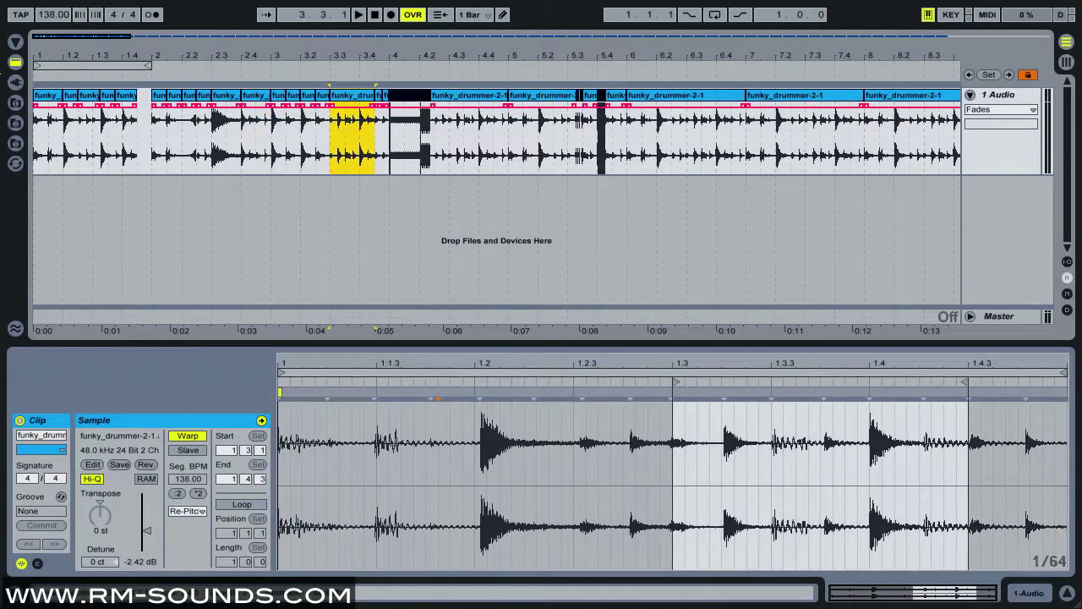
pyautogui.moveTo(157, 44); pyautogui.dragTo(191, 49)
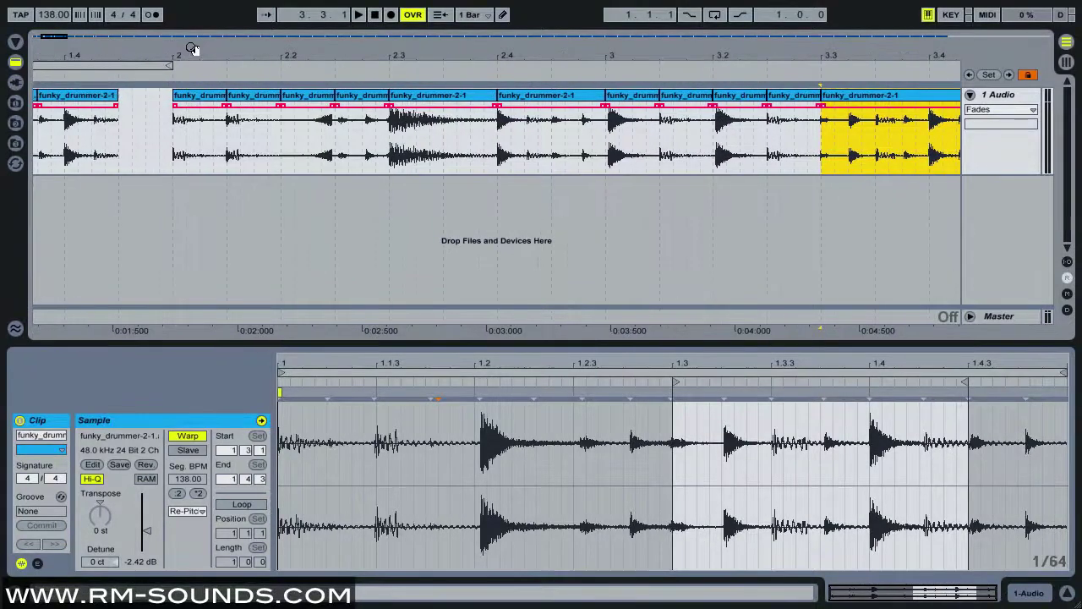
pyautogui.click(186, 99)
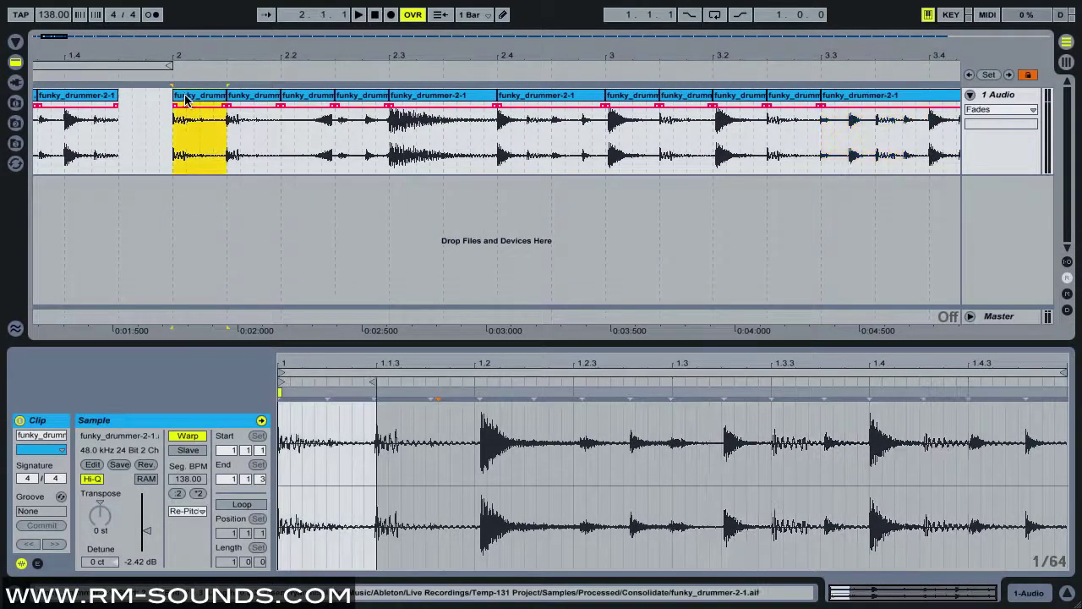
pyautogui.click(177, 512)
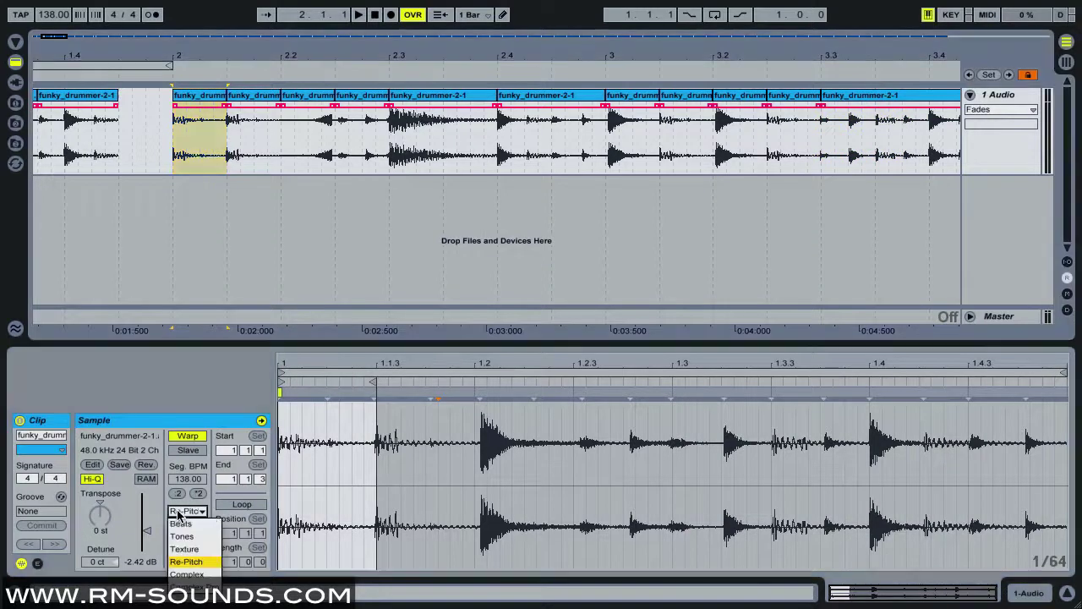
pyautogui.click(187, 574)
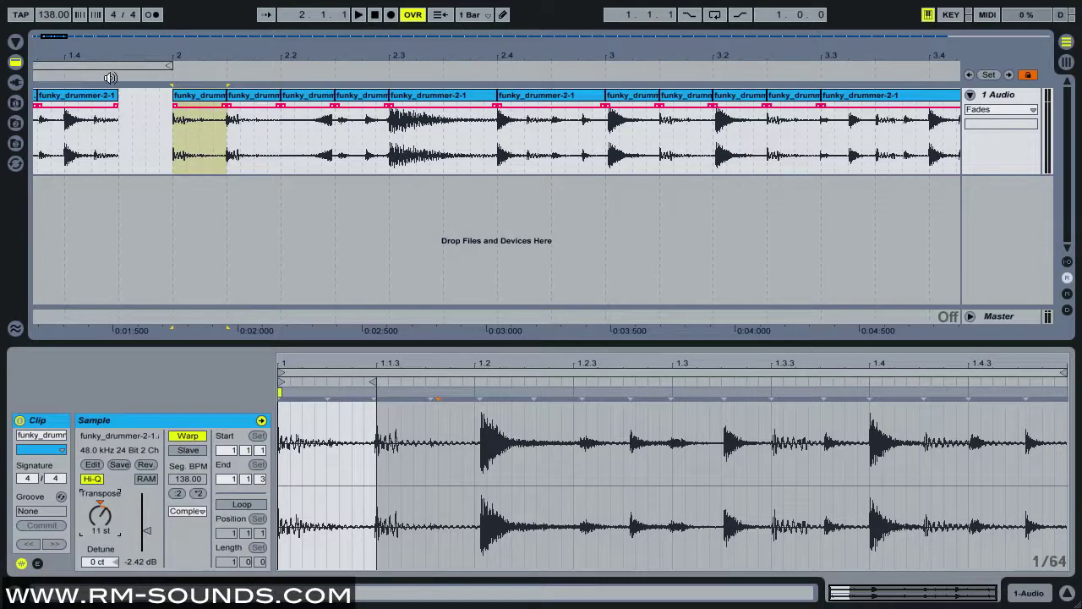
pyautogui.click(49, 75)
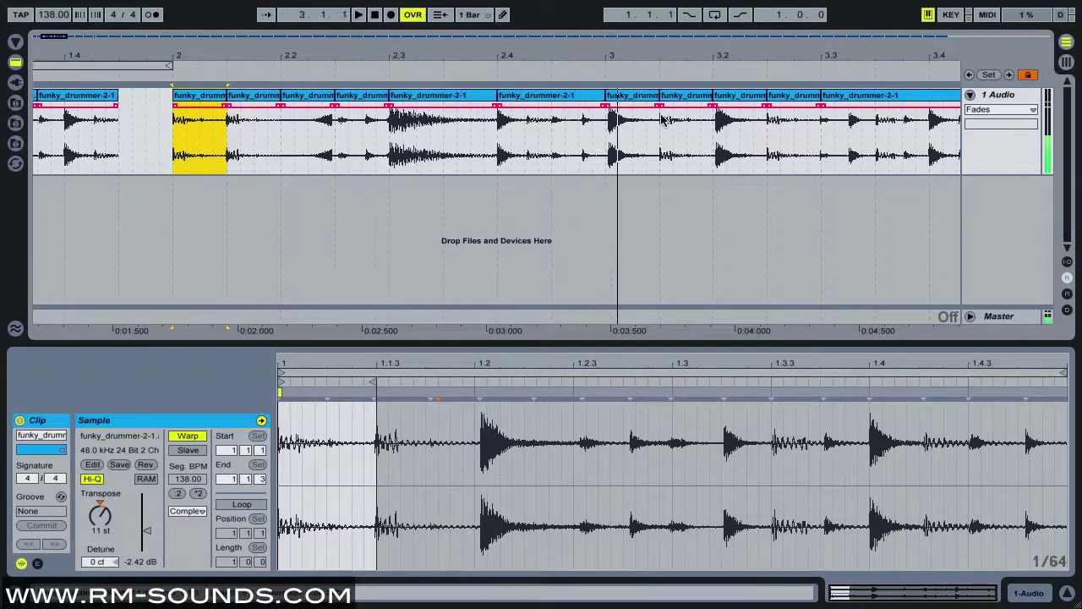
# Set the bar 3 clip to Complex, shorten it by a sixteenth and duplicate it repeatedly
pyautogui.click(627, 101)
pyautogui.press('space')
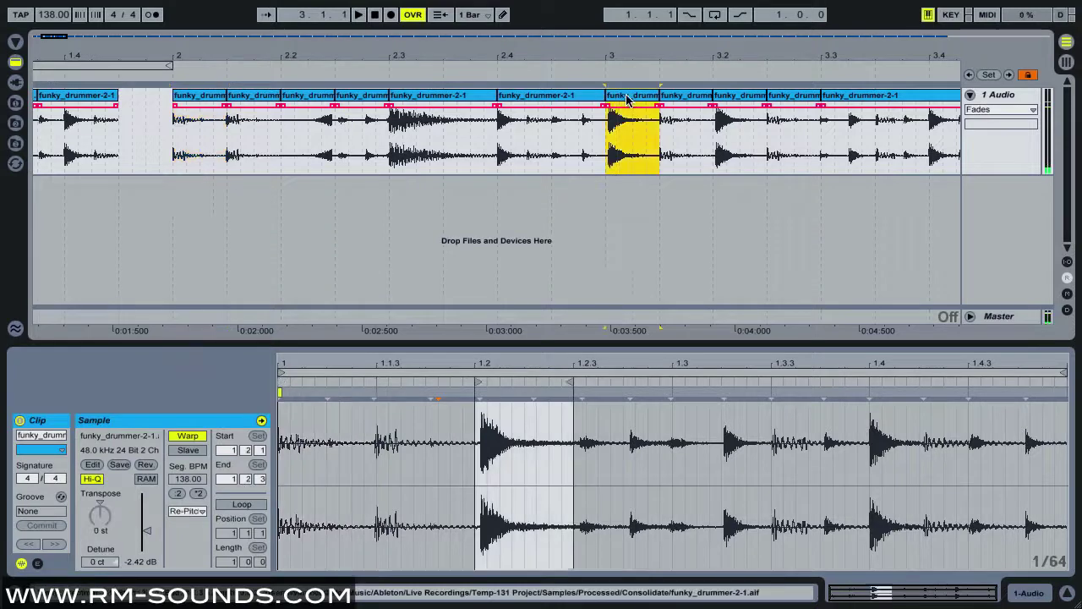
pyautogui.click(186, 510)
pyautogui.click(186, 574)
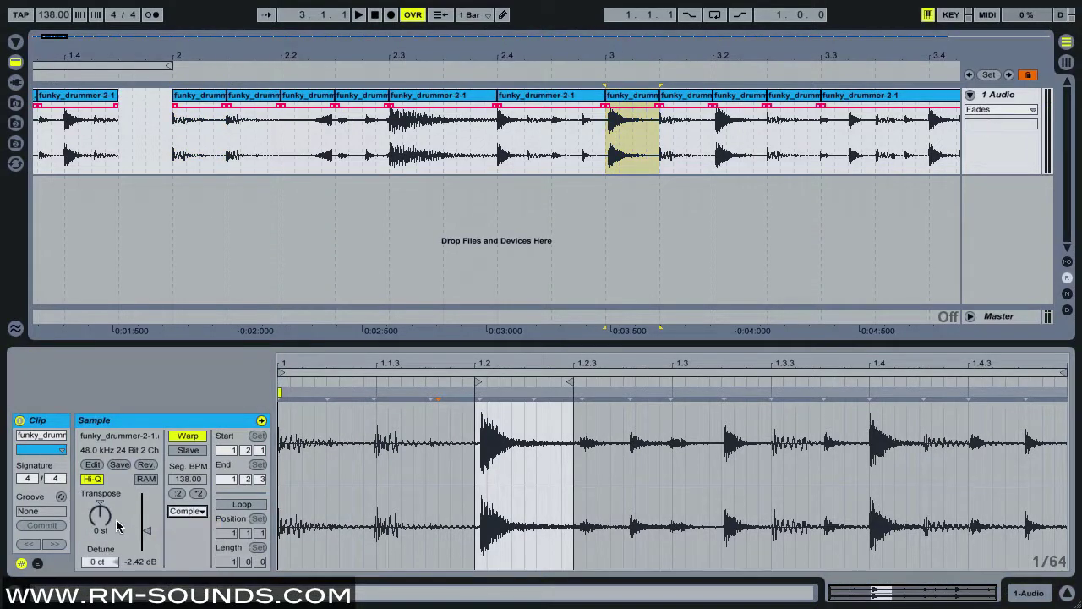
pyautogui.click(649, 97)
pyautogui.moveTo(655, 96); pyautogui.dragTo(619, 99)
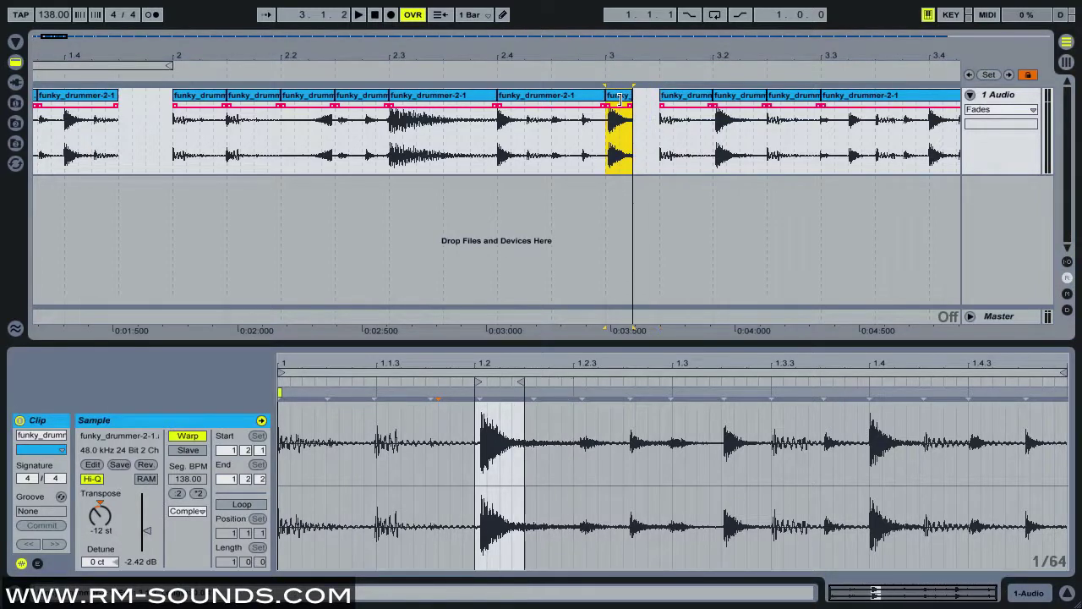
pyautogui.hotkey('ctrl', 'd')
pyautogui.hotkey('ctrl', 'd')
pyautogui.hotkey('ctrl', 'd')
pyautogui.hotkey('ctrl', 'd')
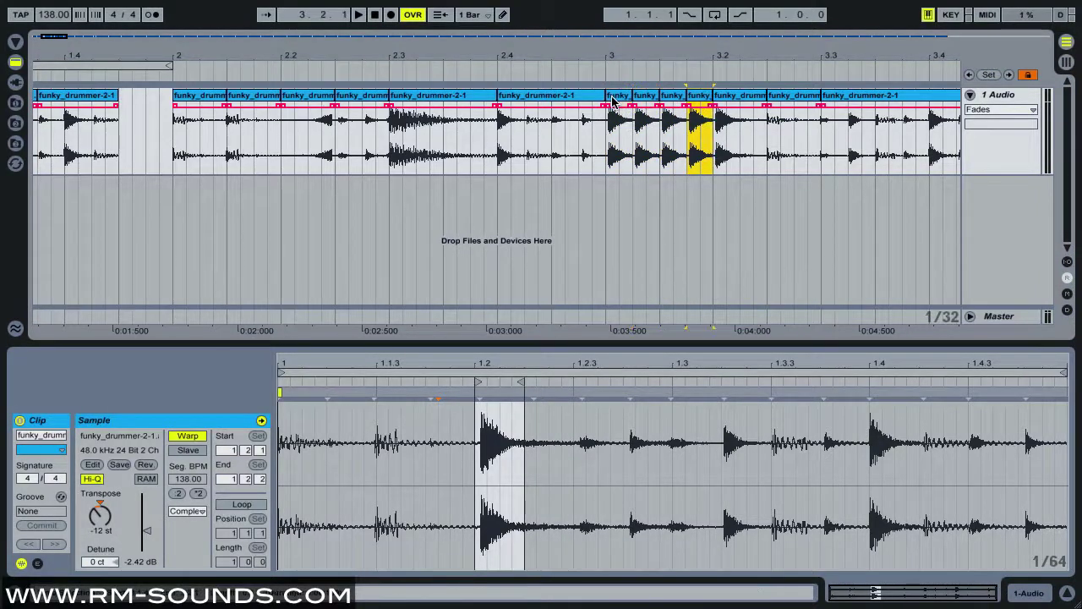
pyautogui.hotkey('ctrl', 'd')
pyautogui.hotkey('ctrl', 'd')
# Transpose successive short slices across bar 3 to pitches such as -10, -8 and -3 semitones
pyautogui.click(640, 106)
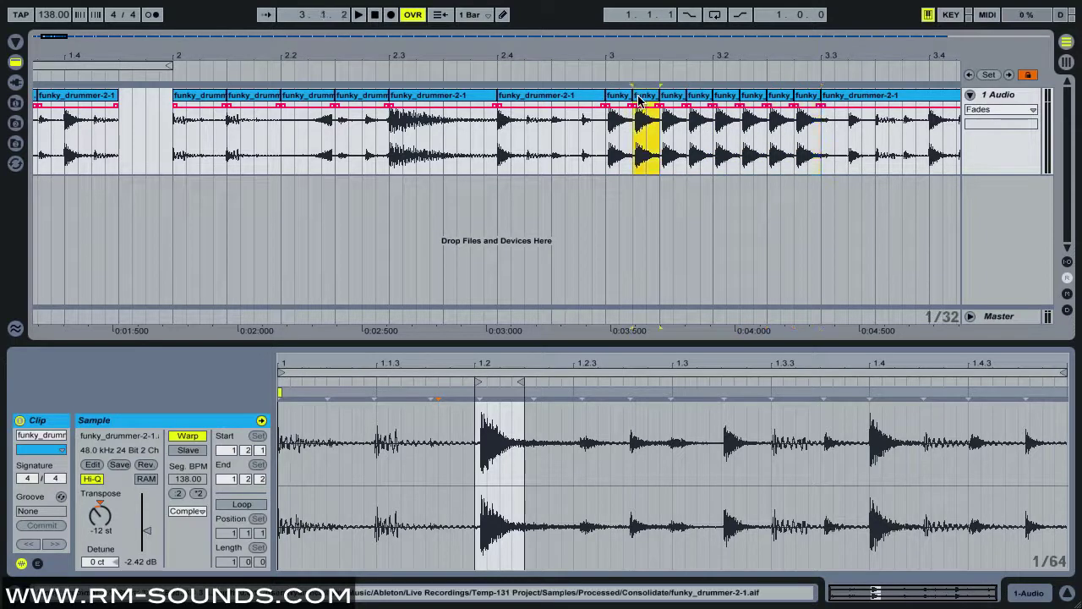
pyautogui.click(96, 531)
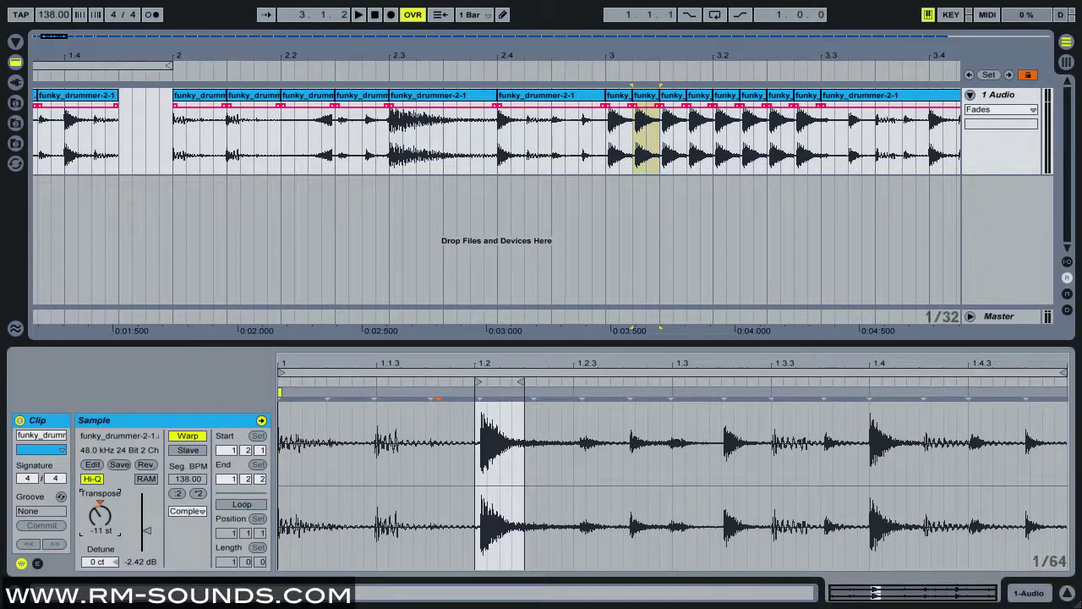
pyautogui.click(674, 118)
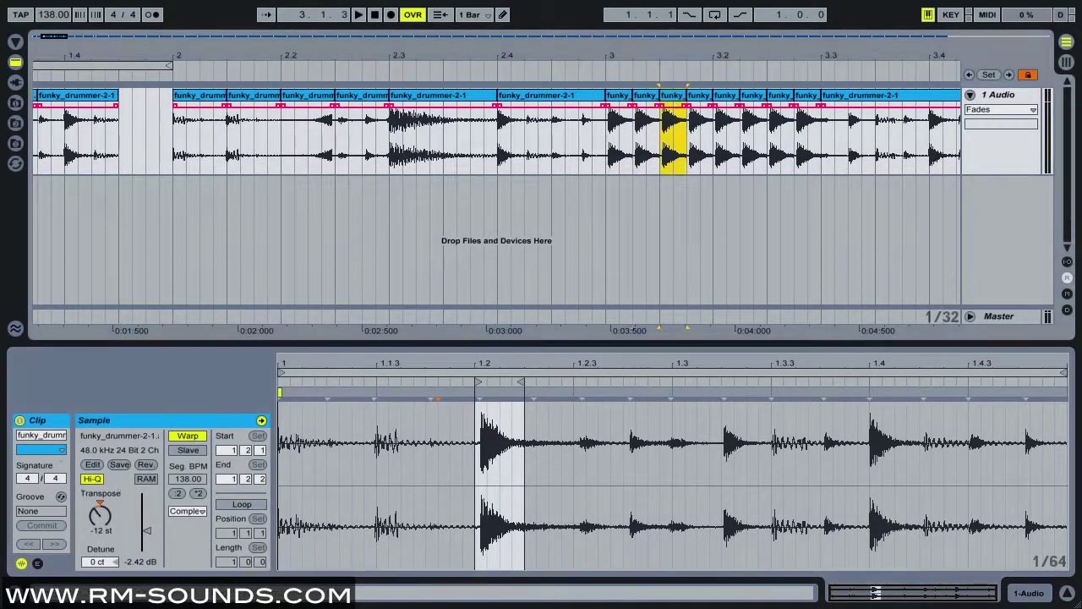
pyautogui.moveTo(90, 516); pyautogui.dragTo(90, 511)
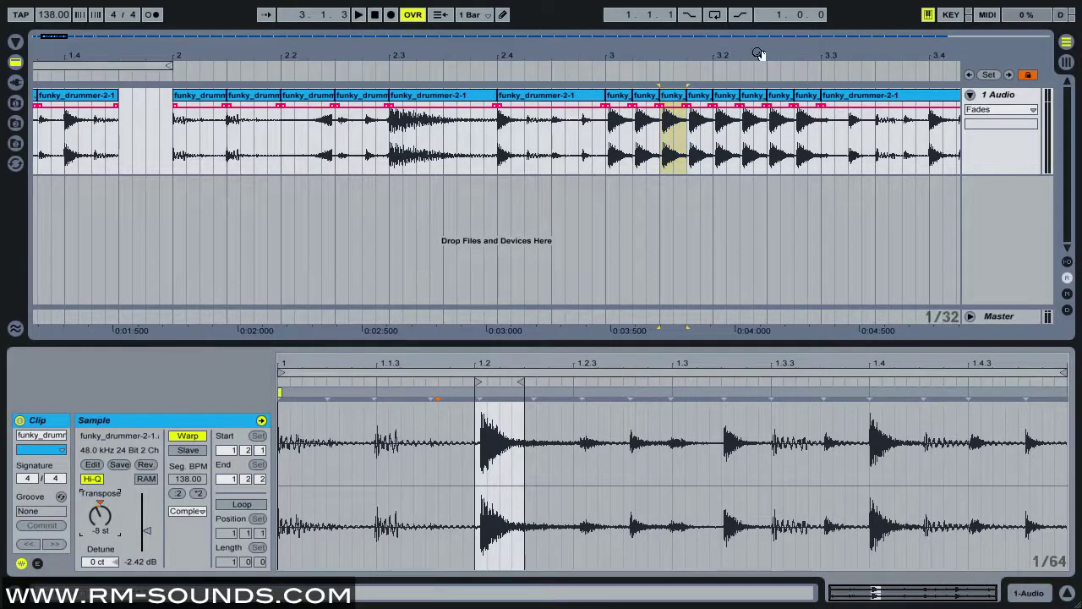
pyautogui.click(693, 97)
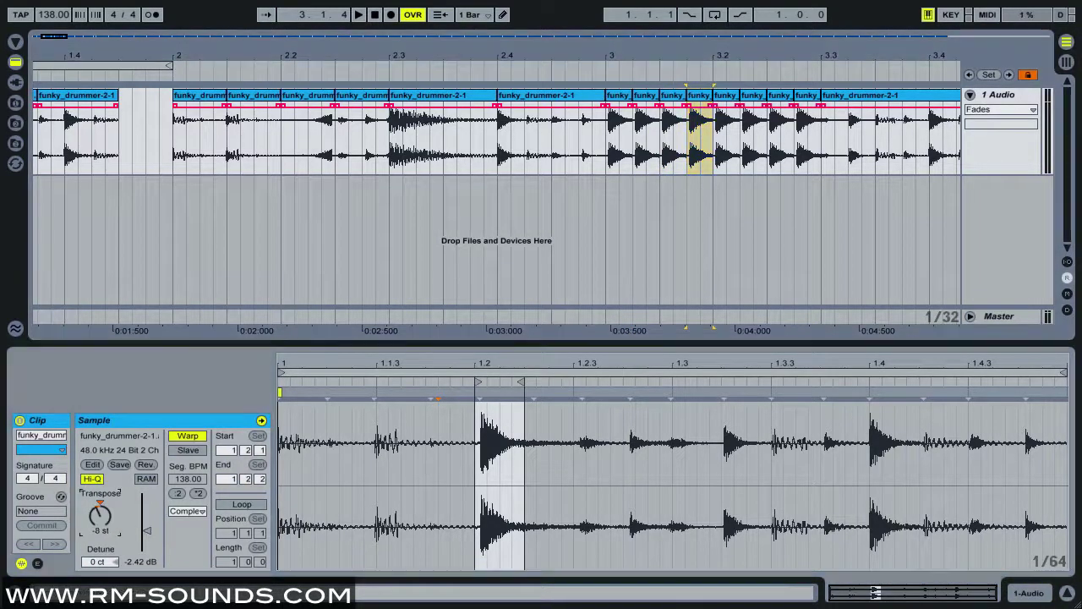
pyautogui.press('Right')
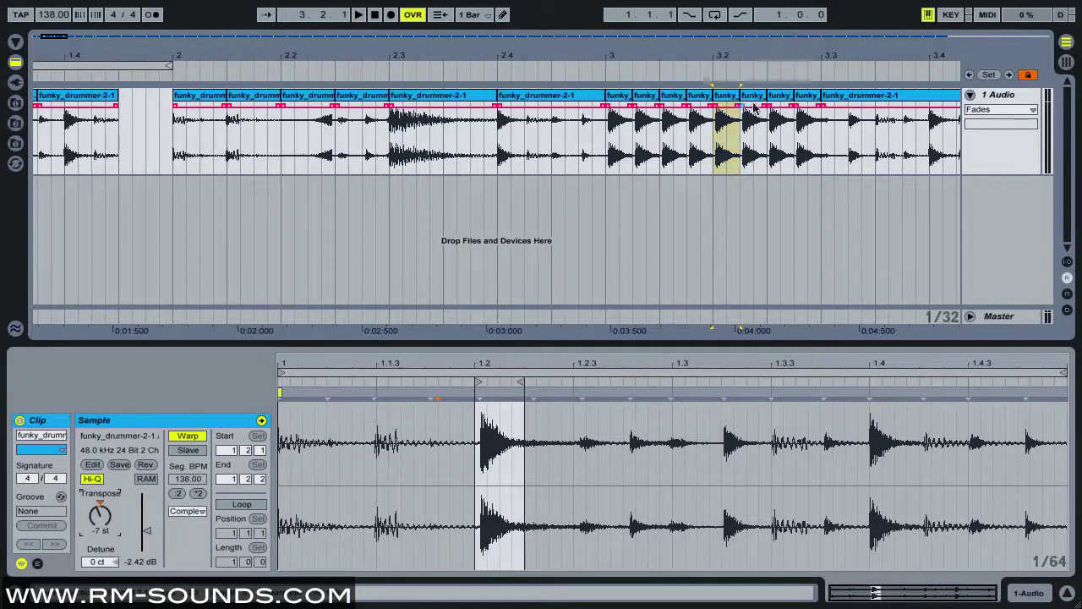
pyautogui.press('Right')
pyautogui.moveTo(99, 516); pyautogui.dragTo(99, 507)
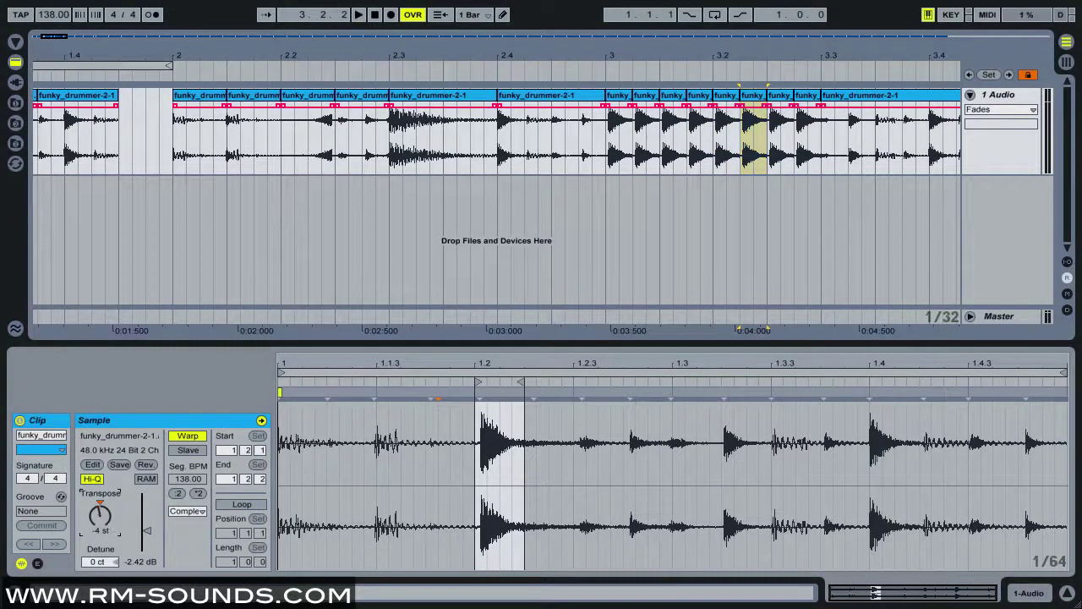
pyautogui.press('Right')
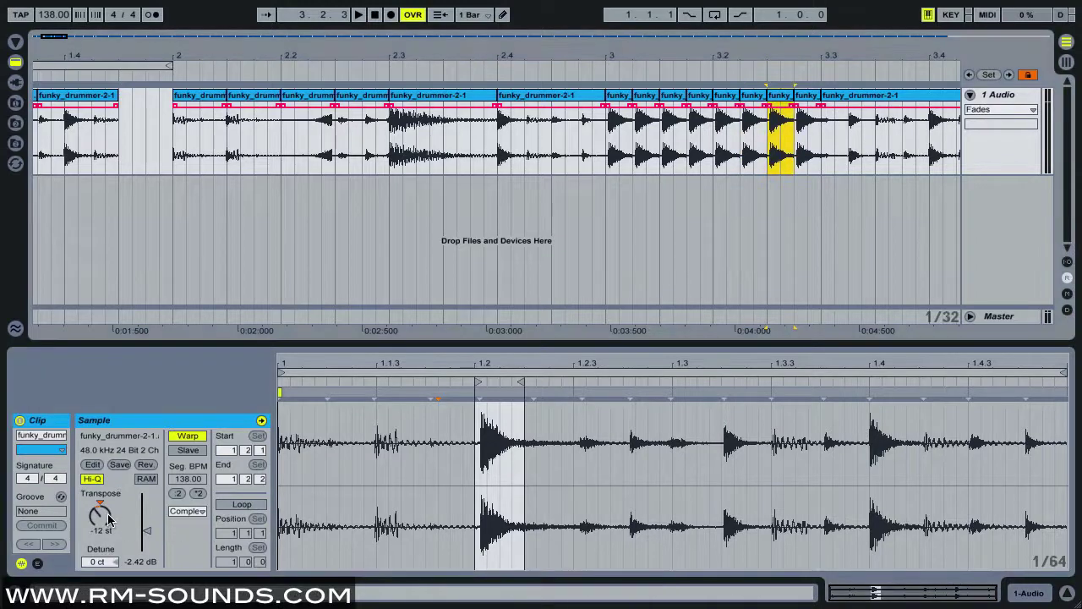
pyautogui.moveTo(107, 516)
pyautogui.mouseDown()
pyautogui.moveTo(107, 498)
pyautogui.moveTo(99, 514)
pyautogui.mouseUp()
pyautogui.press('Right')
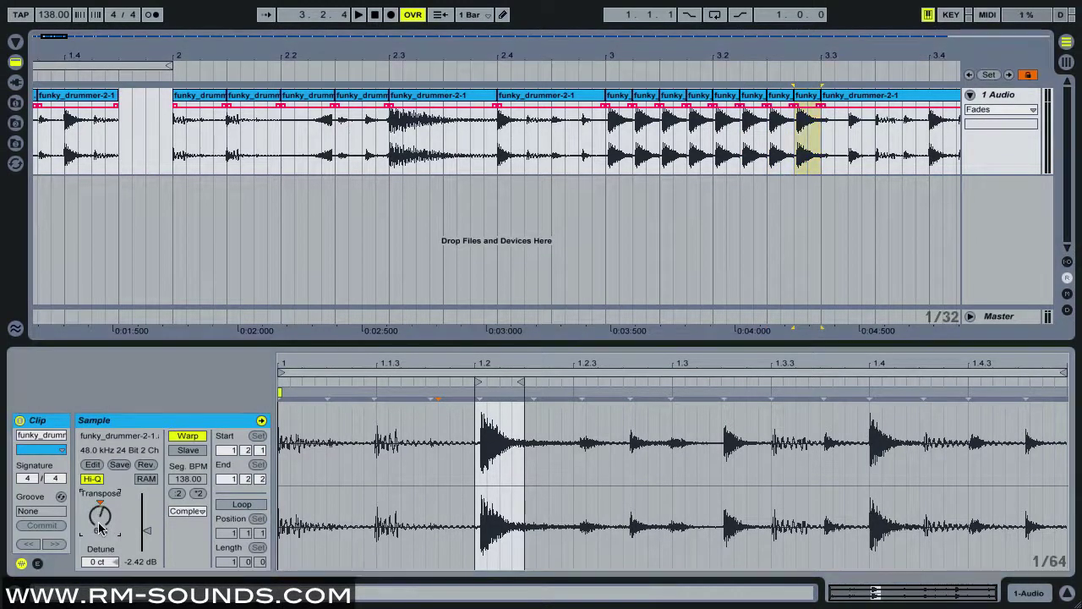
# Audition the pitched slices and step the selection back to an earlier slice
pyautogui.click(539, 76)
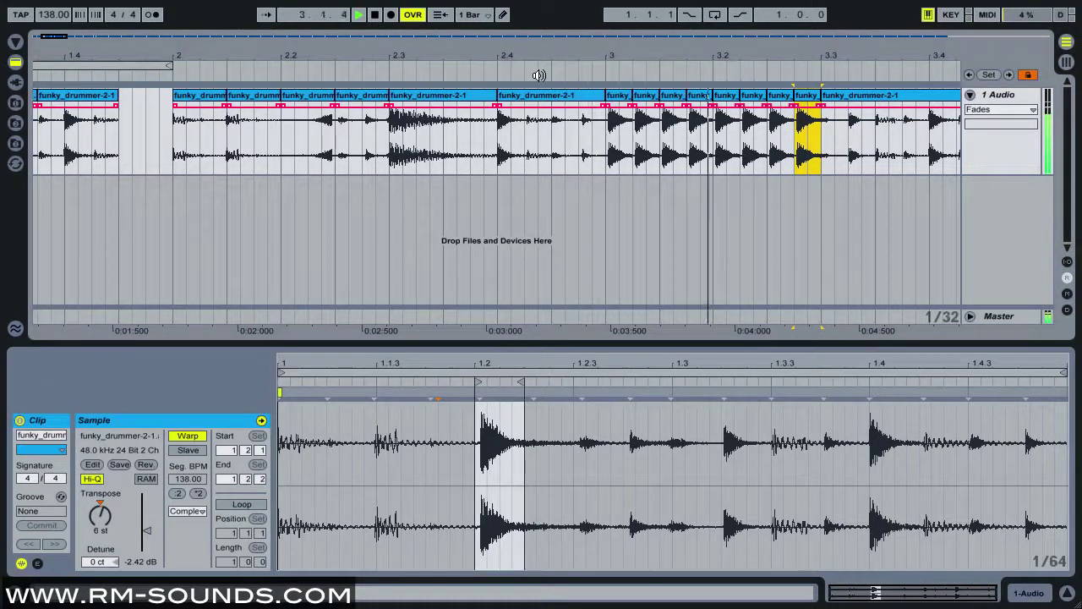
pyautogui.press('space')
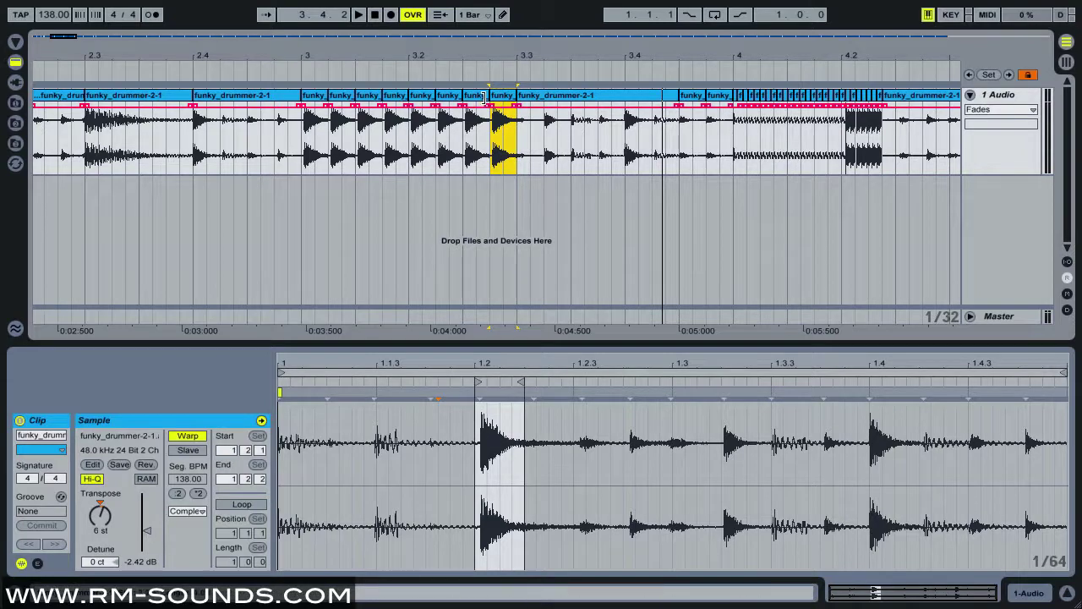
pyautogui.press('Left')
pyautogui.press('Left')
pyautogui.press('Left')
pyautogui.press('Left')
pyautogui.press('Left')
pyautogui.press('Left')
pyautogui.press('Left')
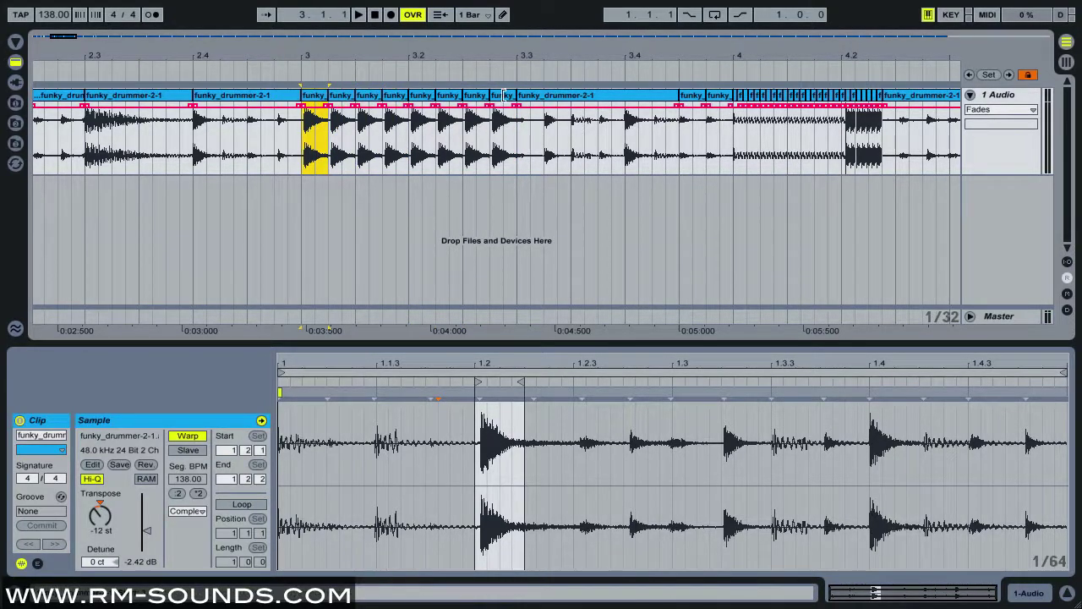
# Duplicate the bar 3.4 slice into a 16-copy roll and consolidate it into funky_drummer-2-1-2
pyautogui.click(627, 131)
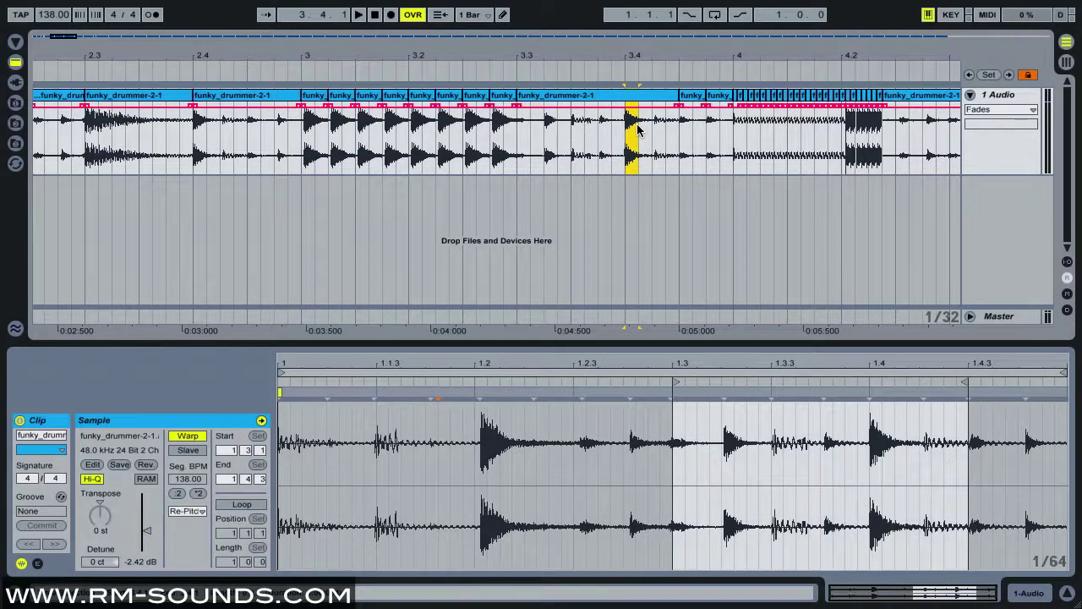
pyautogui.hotkey('ctrl', 'd')
pyautogui.hotkey('ctrl', 'd')
pyautogui.hotkey('ctrl', 'd')
pyautogui.hotkey('ctrl', 'd')
pyautogui.hotkey('ctrl', 'd')
pyautogui.hotkey('ctrl', 'd')
pyautogui.hotkey('ctrl', 'd')
pyautogui.hotkey('ctrl', 'd')
pyautogui.hotkey('ctrl', 'd')
pyautogui.hotkey('ctrl', 'd')
pyautogui.hotkey('ctrl', 'd')
pyautogui.hotkey('ctrl', 'd')
pyautogui.hotkey('ctrl', 'd')
pyautogui.hotkey('ctrl', 'd')
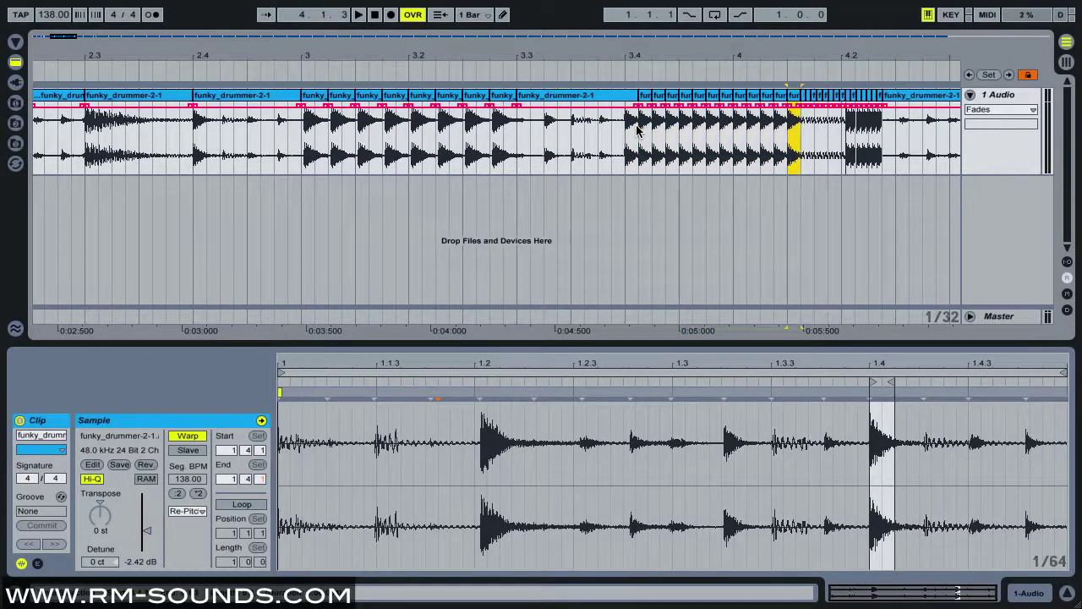
pyautogui.hotkey('ctrl', 'd')
pyautogui.hotkey('ctrl', 'd')
pyautogui.keyDown('shift'); pyautogui.click(623, 123); pyautogui.keyUp('shift')
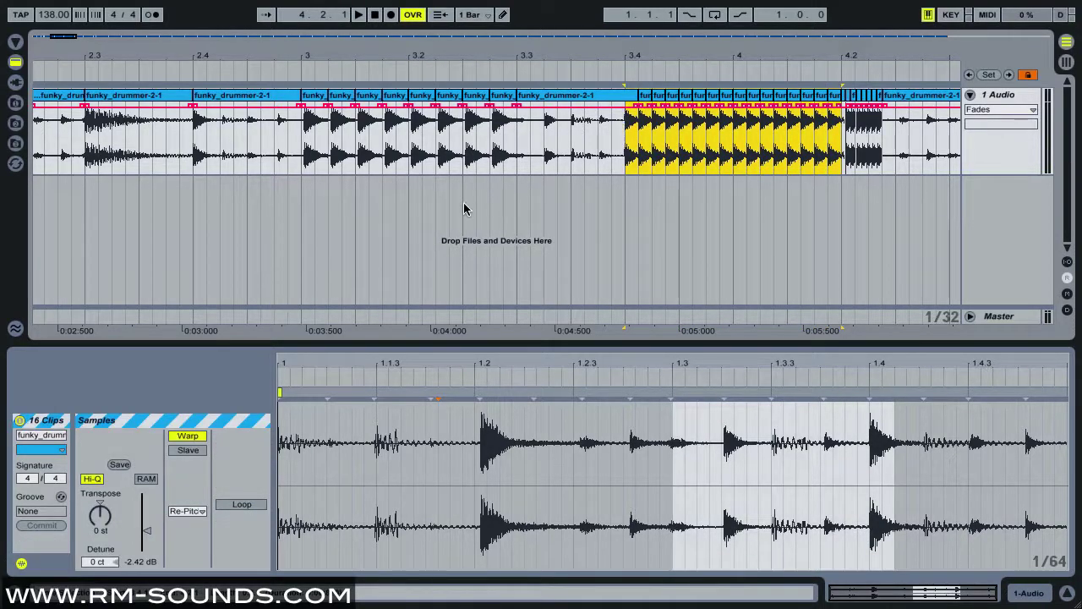
pyautogui.hotkey('ctrl', 'j')
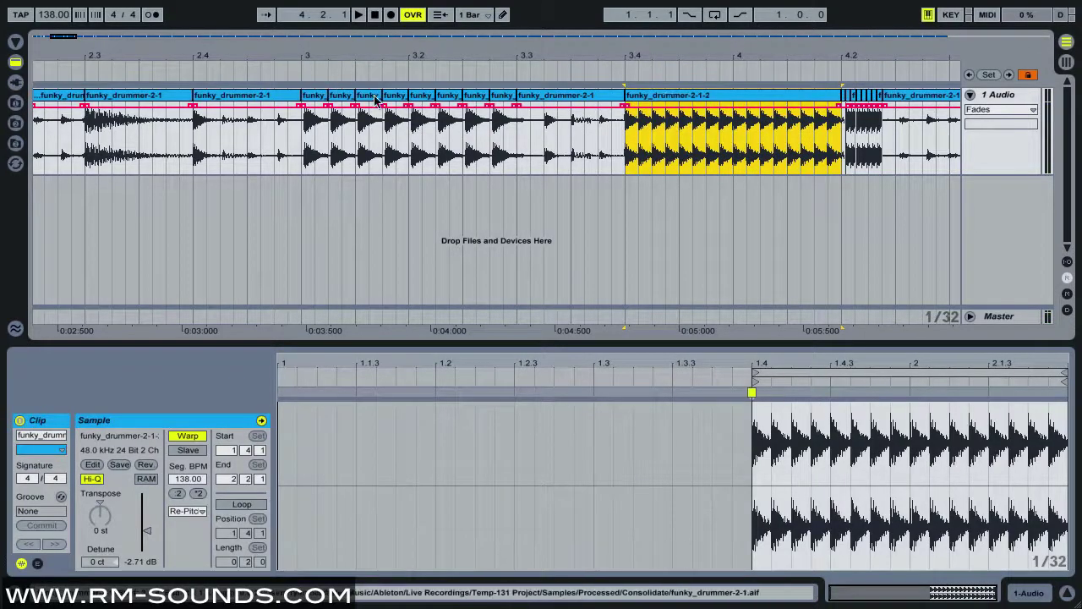
pyautogui.click(695, 117)
pyautogui.click(708, 102)
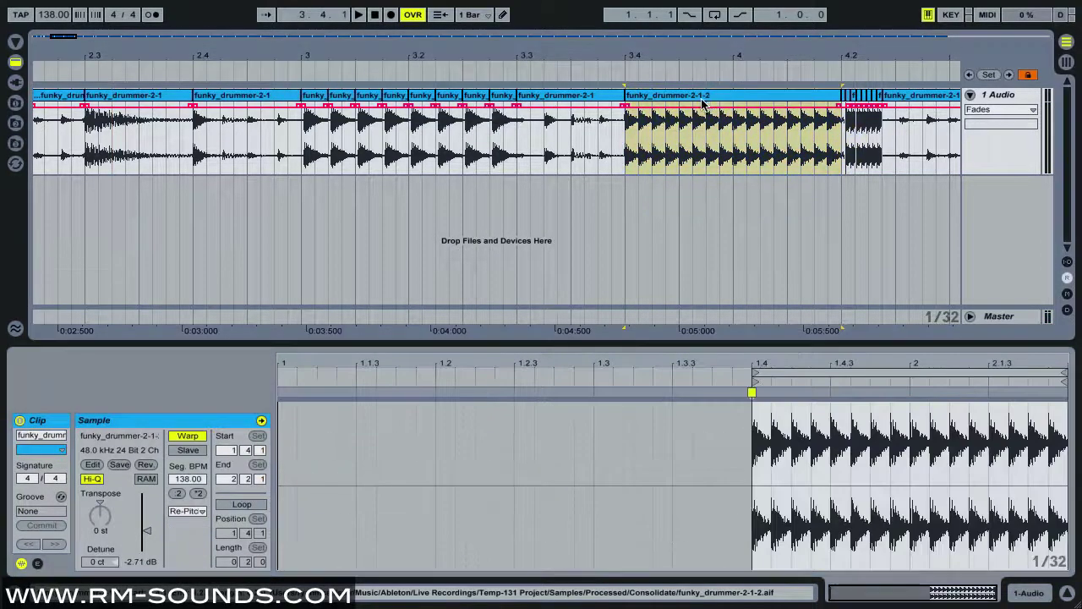
# Show the merged clip's envelopes and set its warp mode to Complex
pyautogui.click(36, 563)
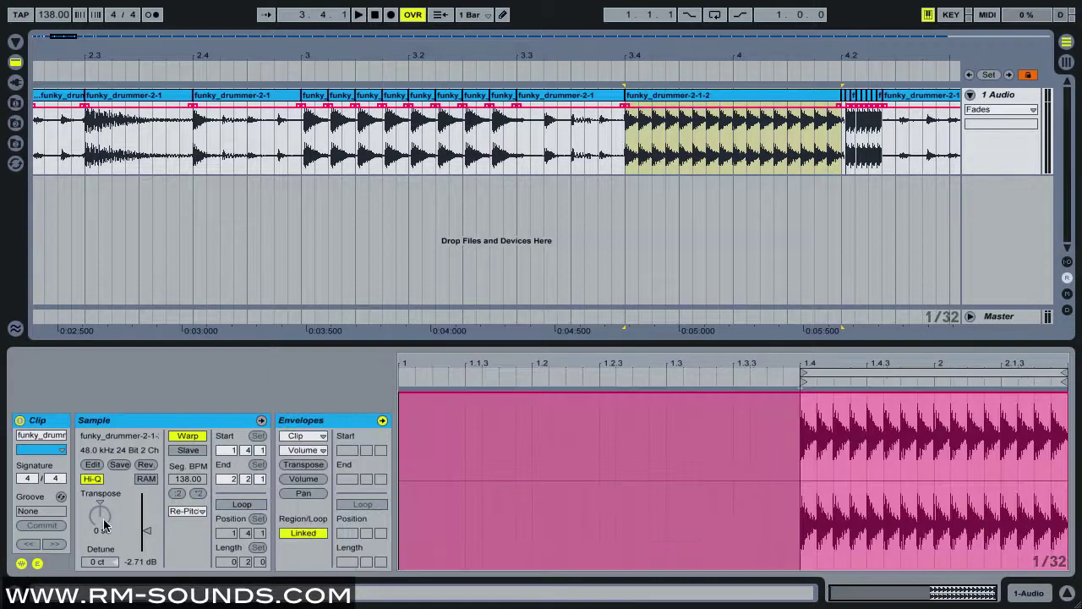
pyautogui.click(196, 512)
pyautogui.click(184, 577)
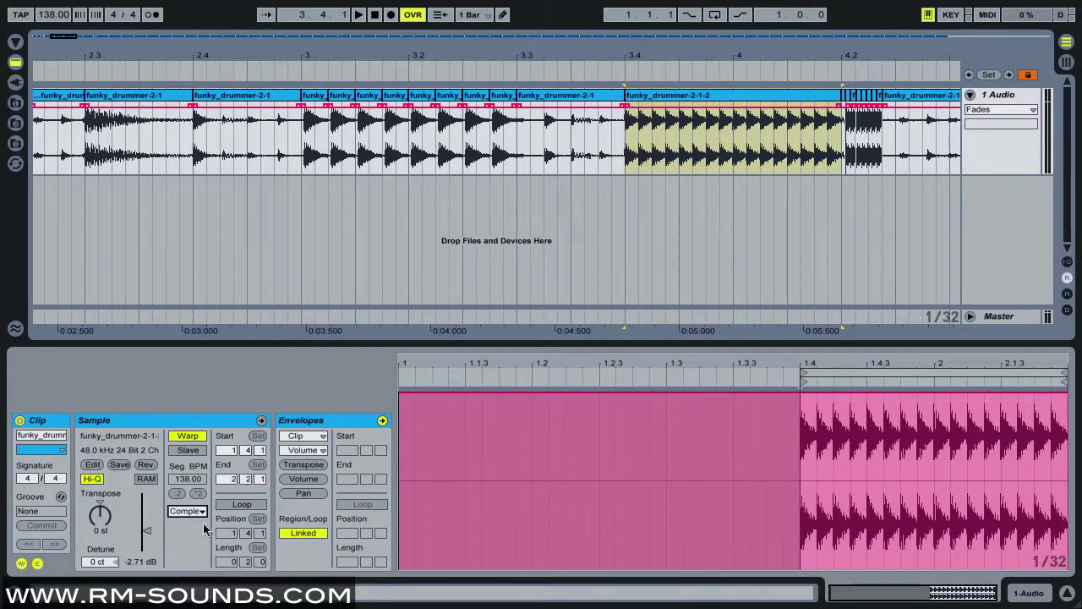
# Lower the transposition envelope to -10.25 st from 1.4 to the clip's end and audition it
pyautogui.click(292, 465)
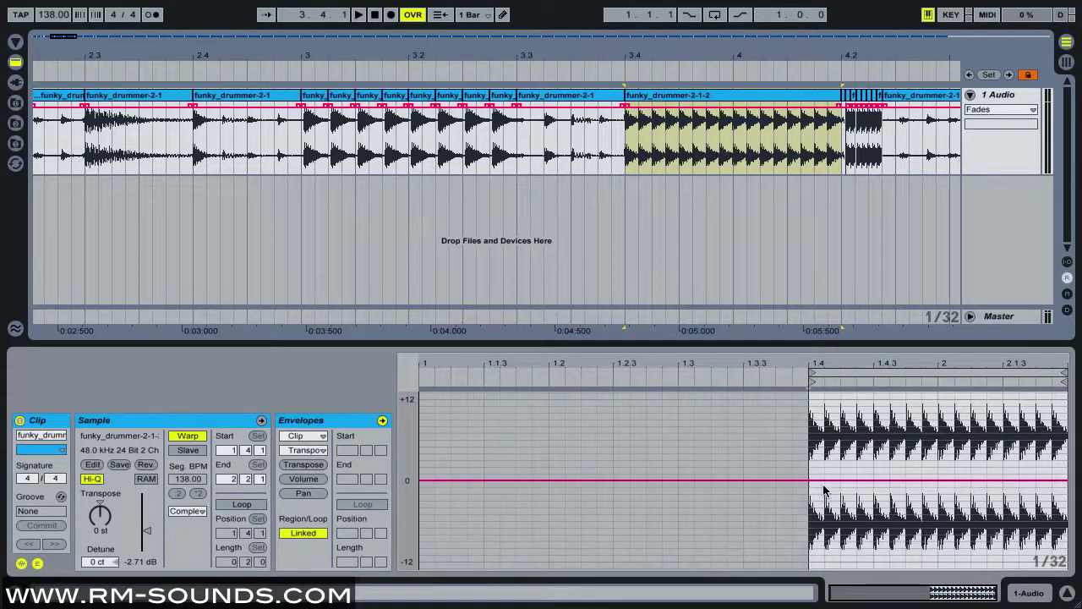
pyautogui.moveTo(813, 439); pyautogui.dragTo(1066, 423)
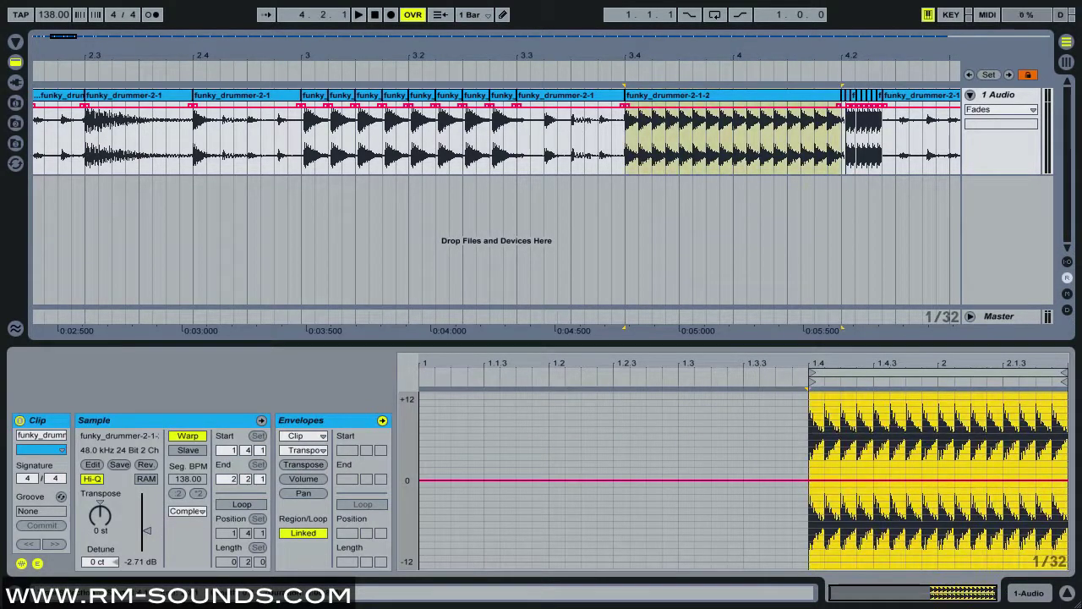
pyautogui.moveTo(1033, 482); pyautogui.dragTo(1066, 566)
pyautogui.click(603, 71)
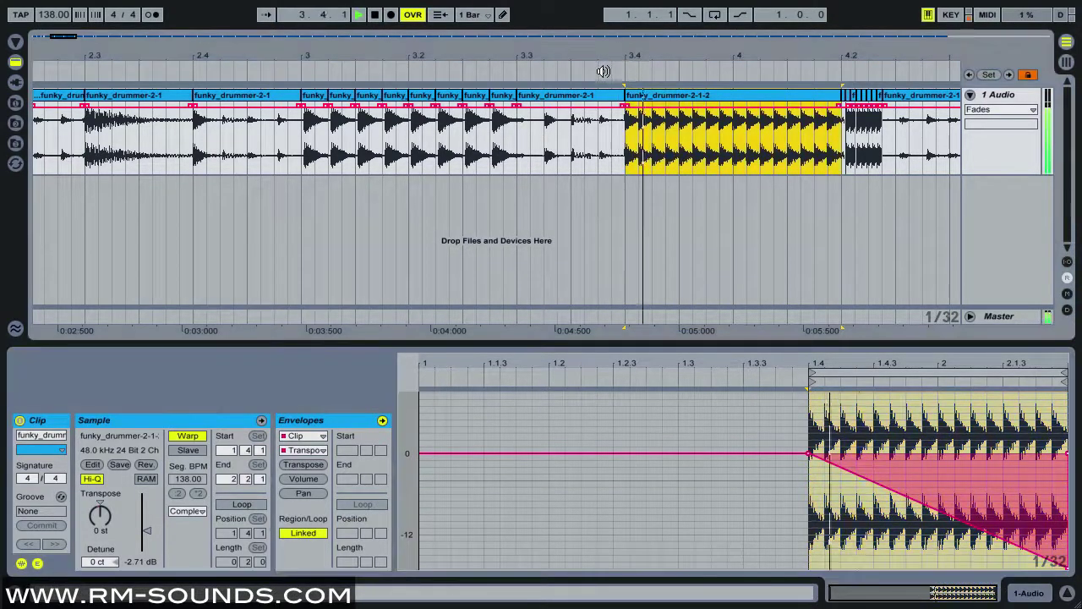
pyautogui.moveTo(536, 39); pyautogui.dragTo(324, 115)
pyautogui.press('space')
pyautogui.click(269, 172)
pyautogui.press('space')
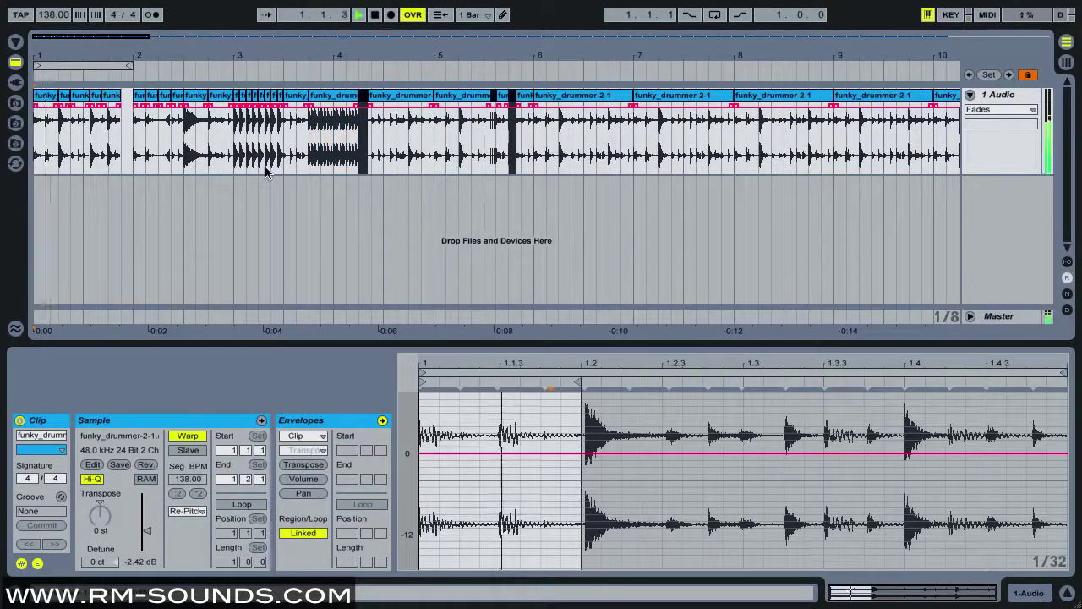
pyautogui.press('space')
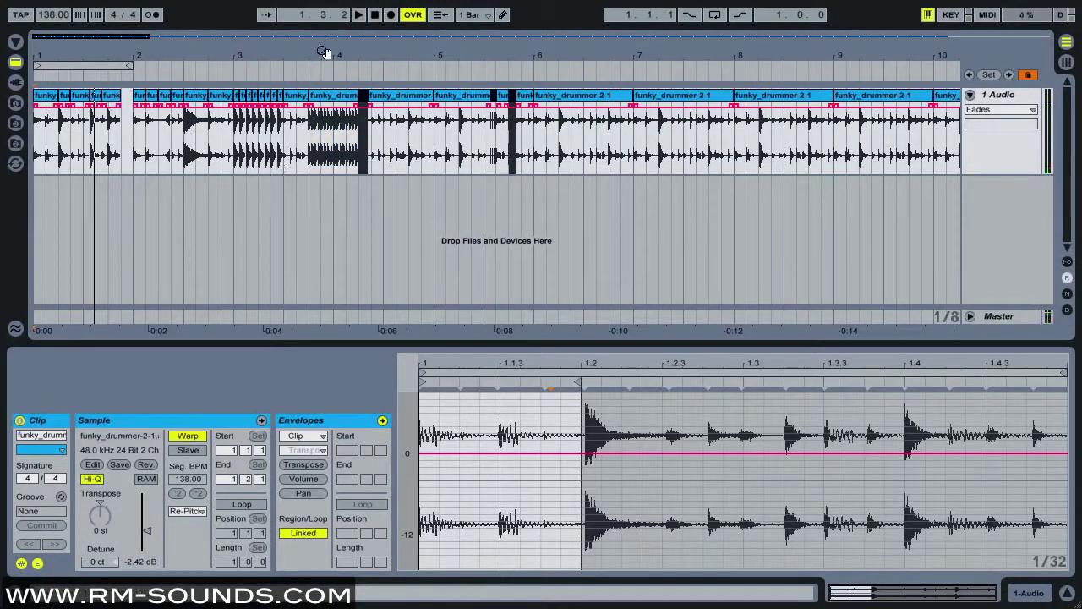
pyautogui.moveTo(323, 52); pyautogui.dragTo(236, 61)
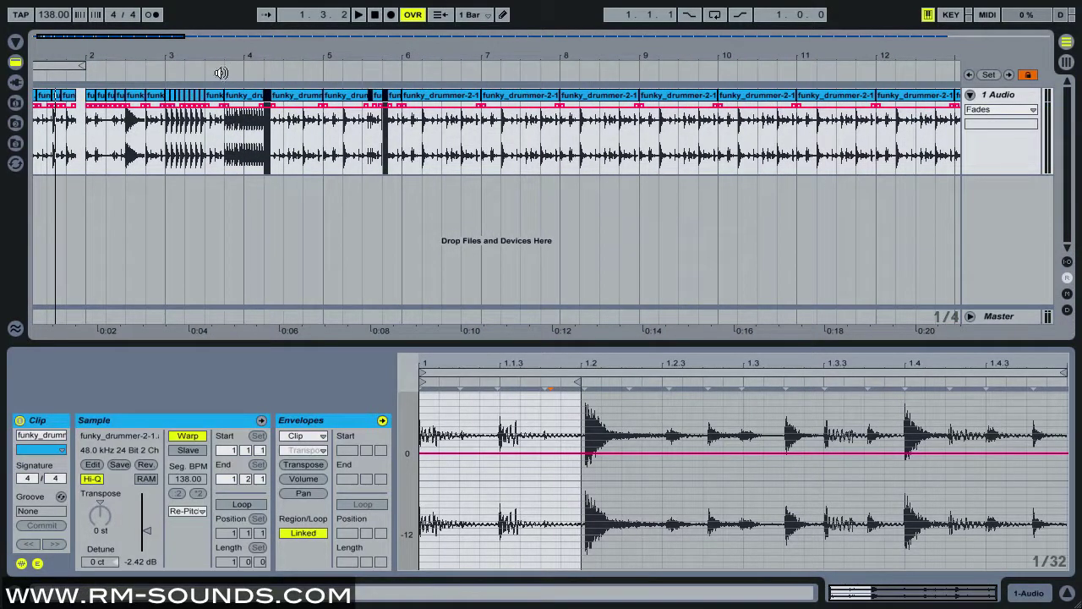
pyautogui.moveTo(191, 58); pyautogui.dragTo(214, 85)
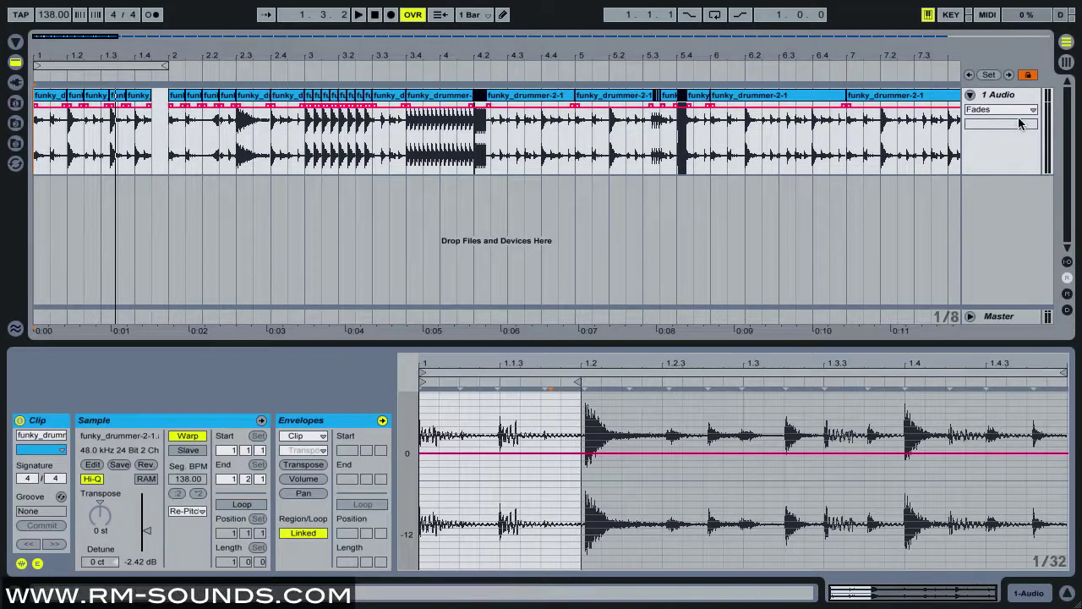
pyautogui.moveTo(173, 59); pyautogui.dragTo(164, 50)
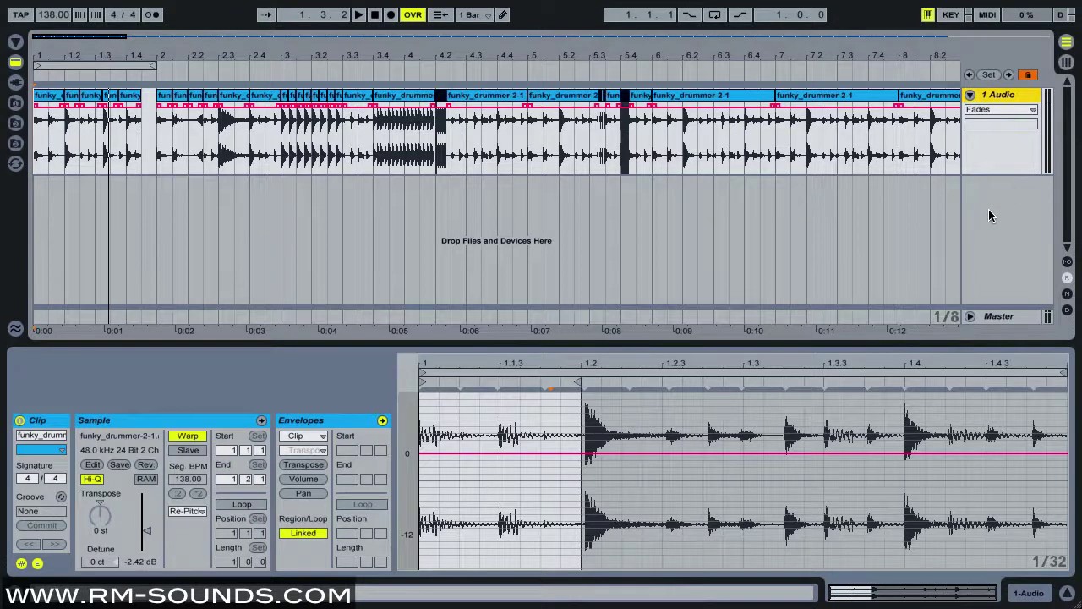
# Insert a new audio track, expand it to full height and show its mixer controls
pyautogui.hotkey('ctrl', 't')
pyautogui.click(970, 186)
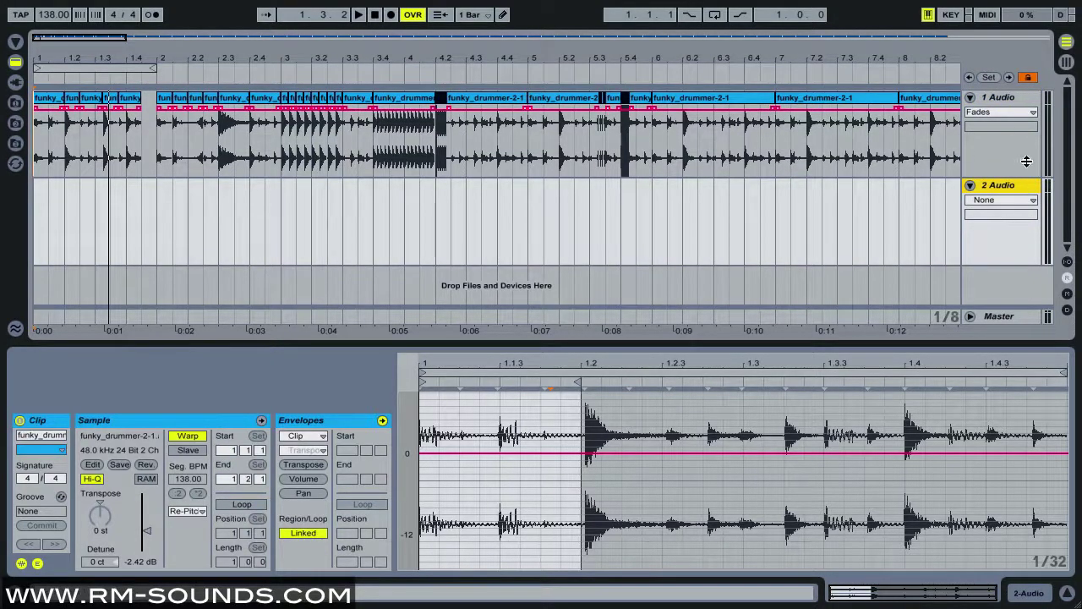
pyautogui.click(1066, 294)
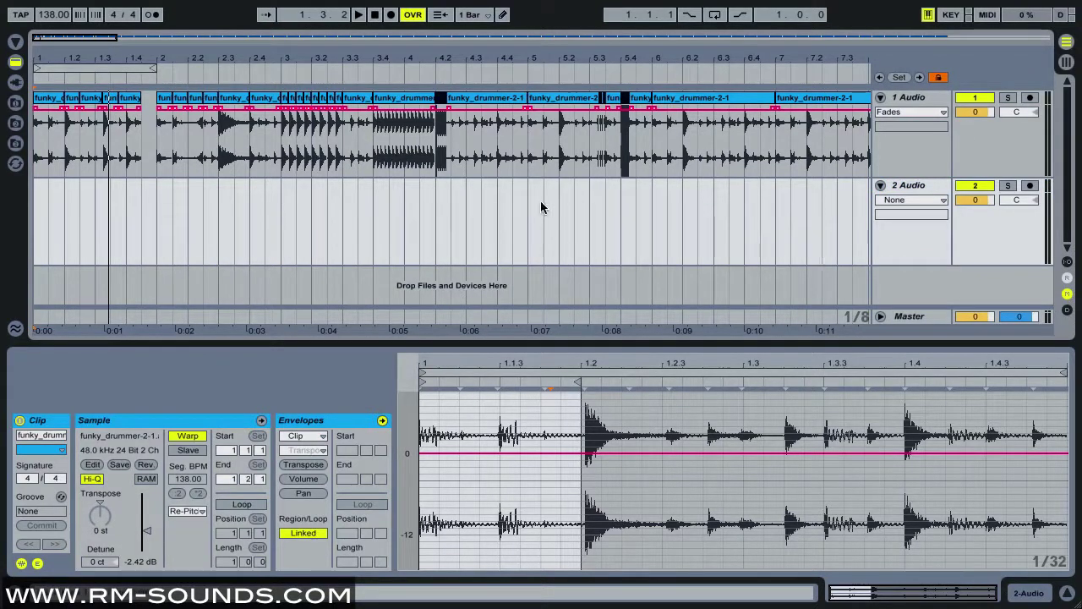
pyautogui.click(671, 201)
# Zoom in around bar 3 and consolidate the eight slices into funky_drummer-2-1-3
pyautogui.moveTo(519, 51)
pyautogui.mouseDown()
pyautogui.moveTo(516, 38)
pyautogui.moveTo(505, 58)
pyautogui.mouseUp()
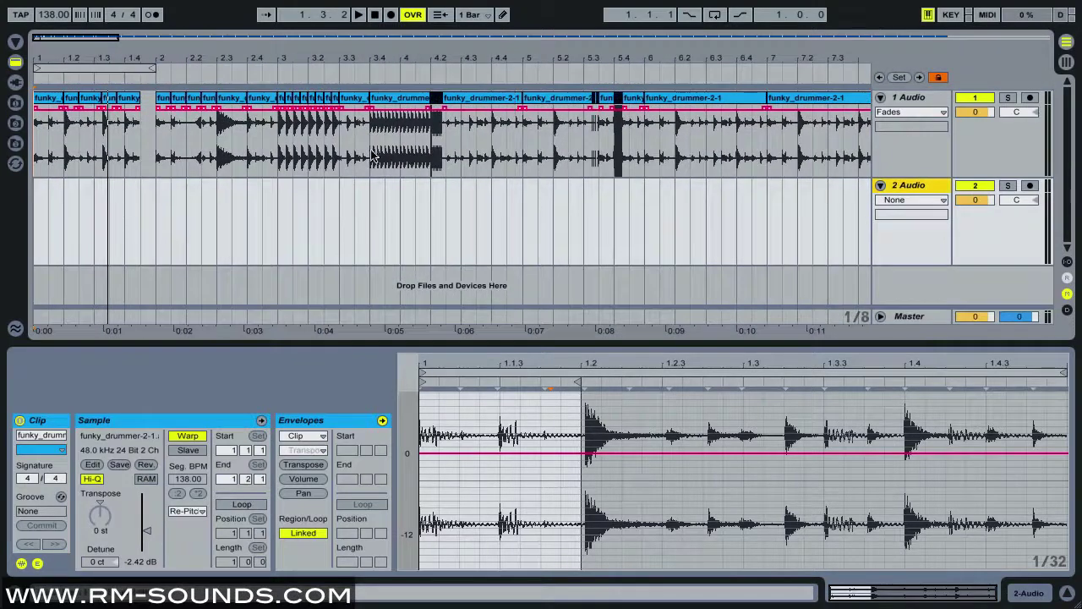
pyautogui.moveTo(284, 61); pyautogui.dragTo(407, 139)
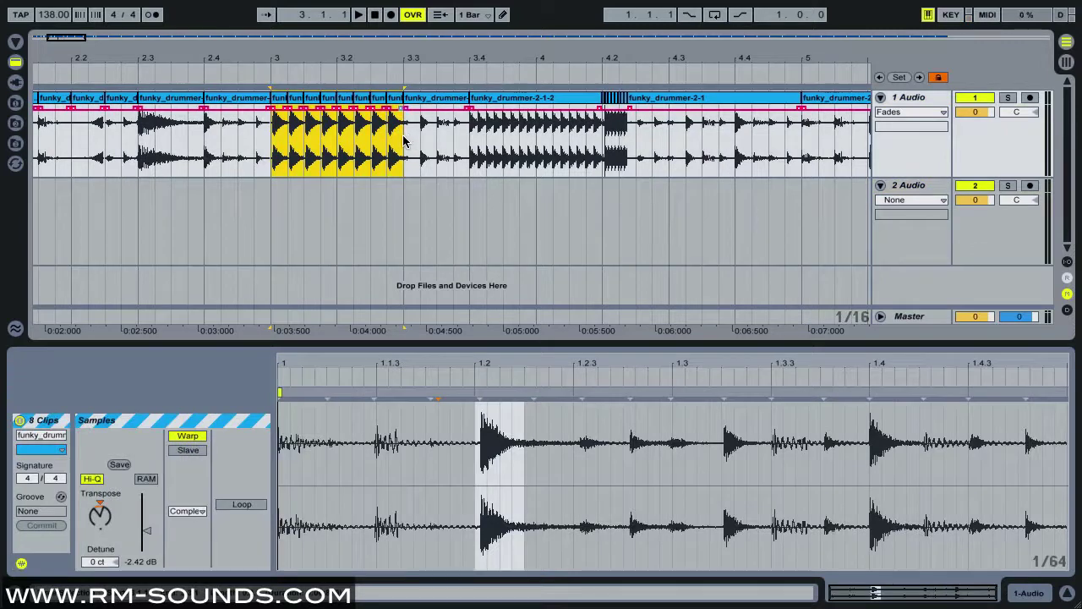
pyautogui.press('super+j')
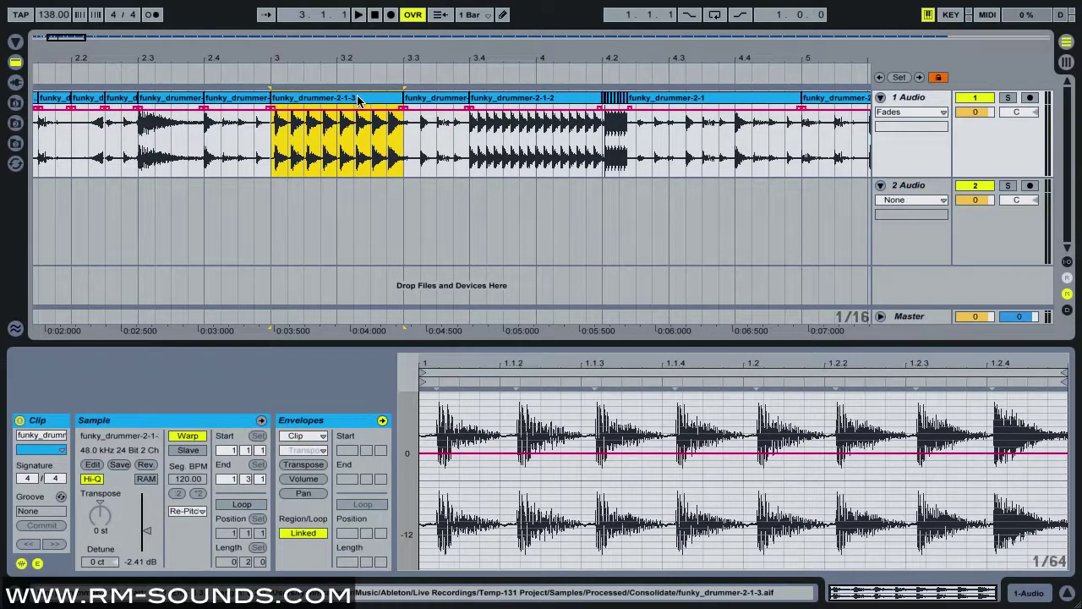
# Move funky_drummer-2-1-3 onto 2 Audio, add an Auto Filter there and show its Frequency automation
pyautogui.moveTo(358, 100); pyautogui.dragTo(358, 224)
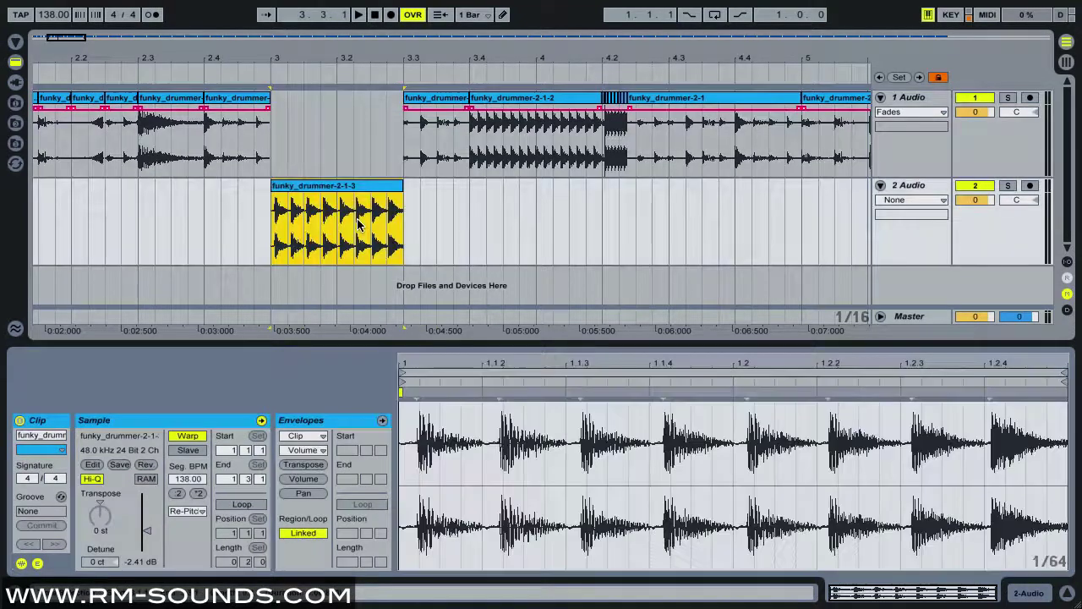
pyautogui.click(900, 190)
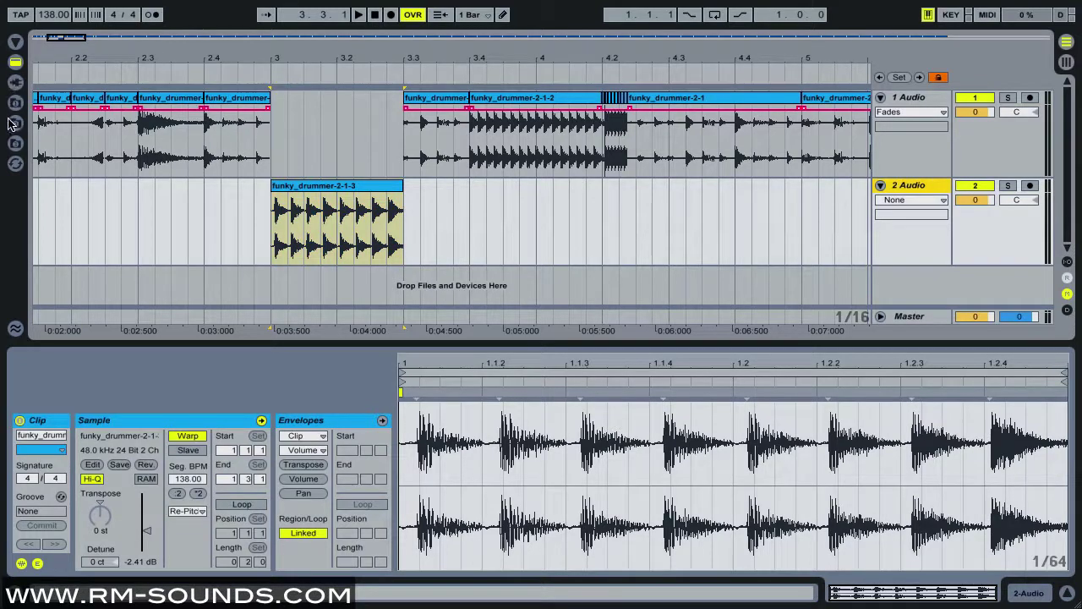
pyautogui.click(14, 62)
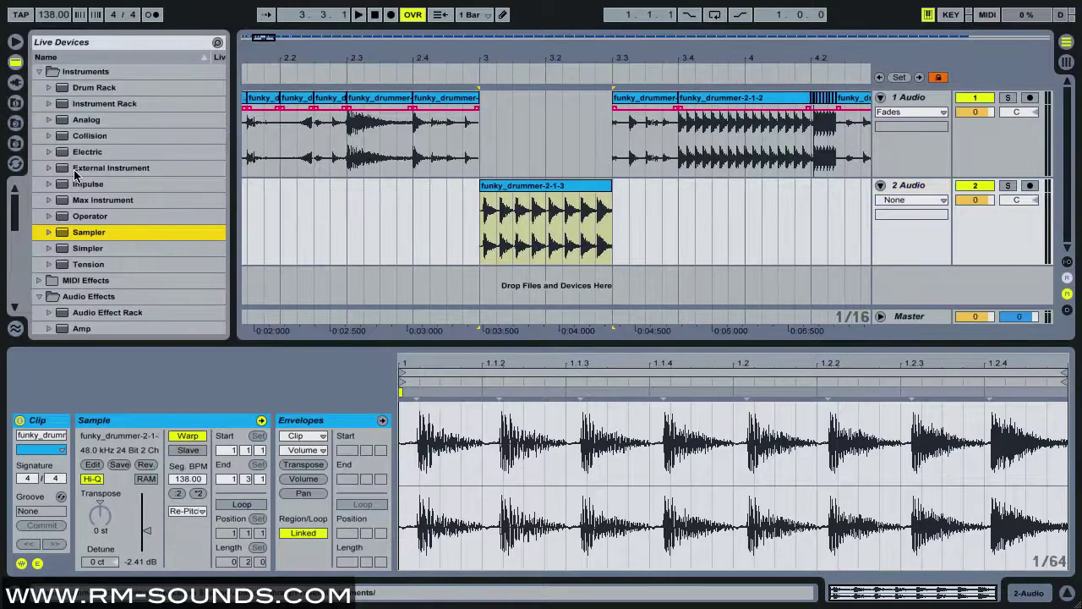
pyautogui.scroll(-6, 78, 177)
pyautogui.click(81, 73)
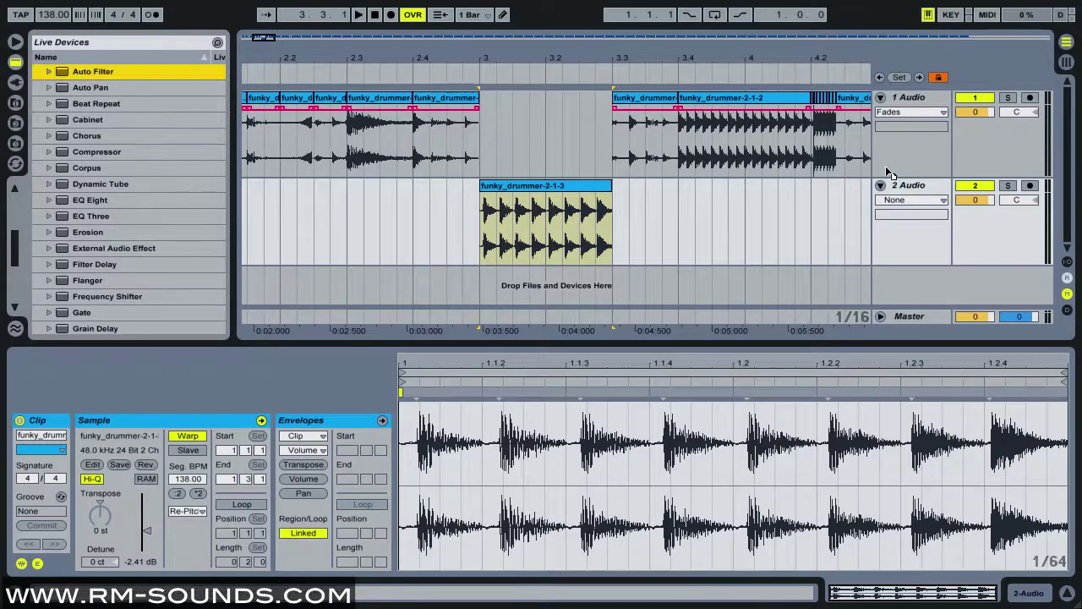
pyautogui.moveTo(911, 188); pyautogui.dragTo(831, 222)
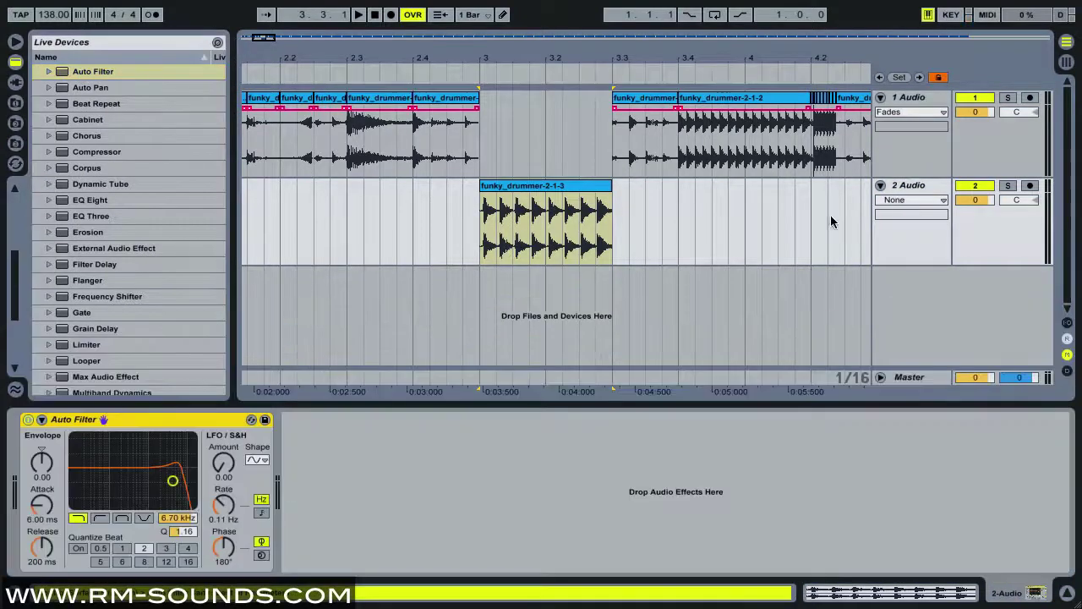
pyautogui.click(180, 524)
# Draw a Frequency automation ramp across the funky_drummer-2-1-3 span and audition it
pyautogui.moveTo(497, 244); pyautogui.dragTo(526, 275)
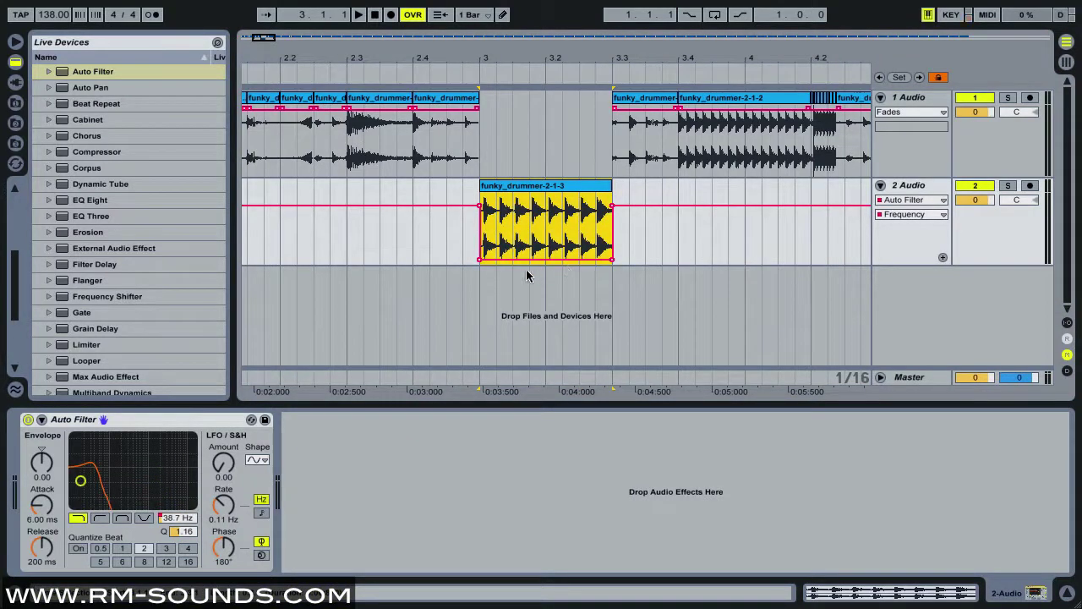
pyautogui.click(480, 259)
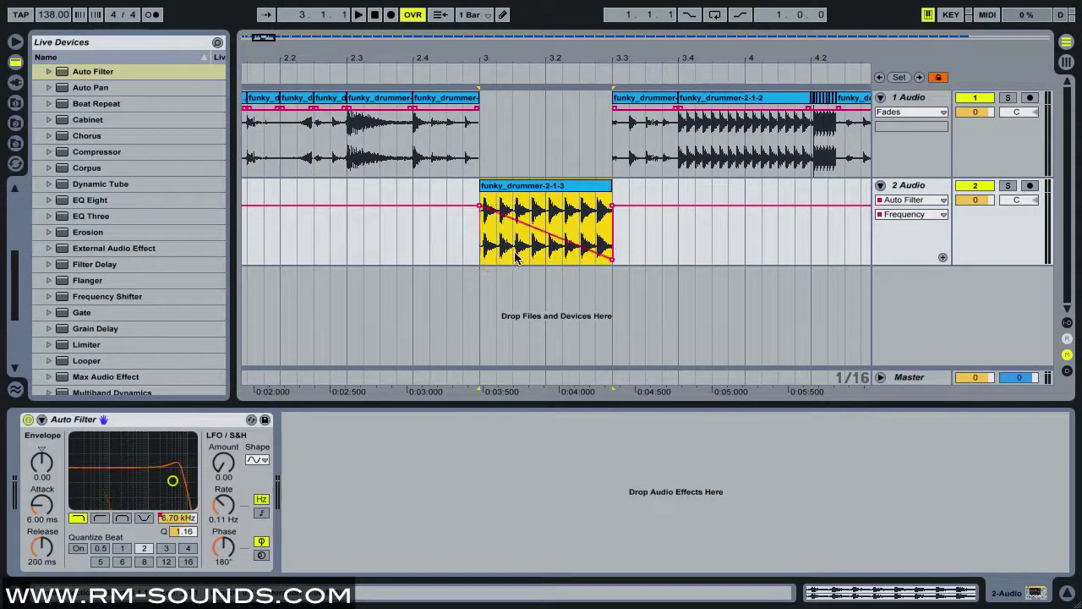
pyautogui.click(165, 524)
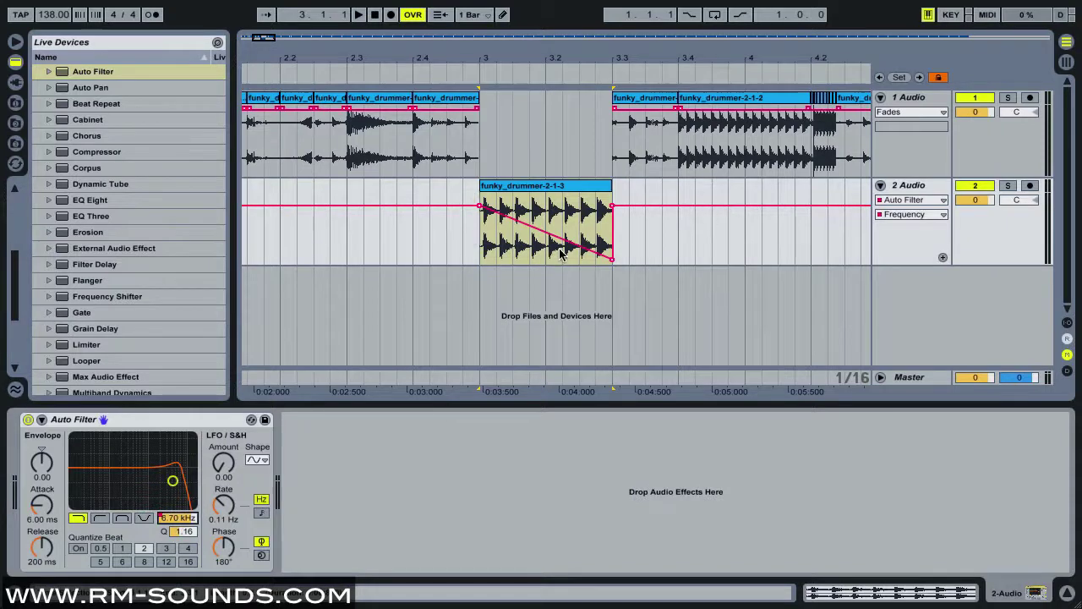
pyautogui.click(615, 213)
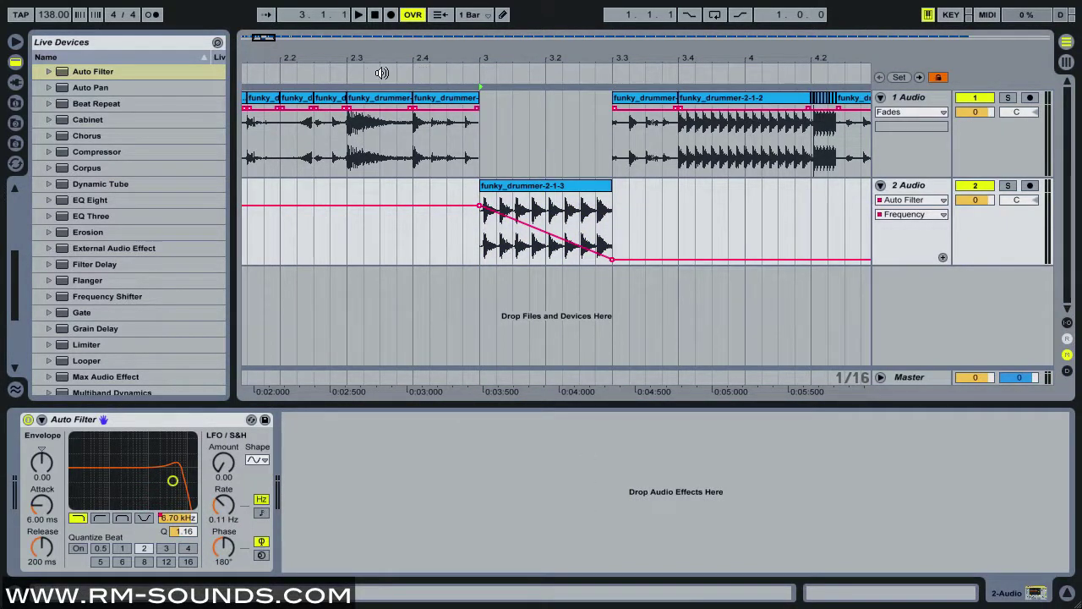
pyautogui.click(332, 72)
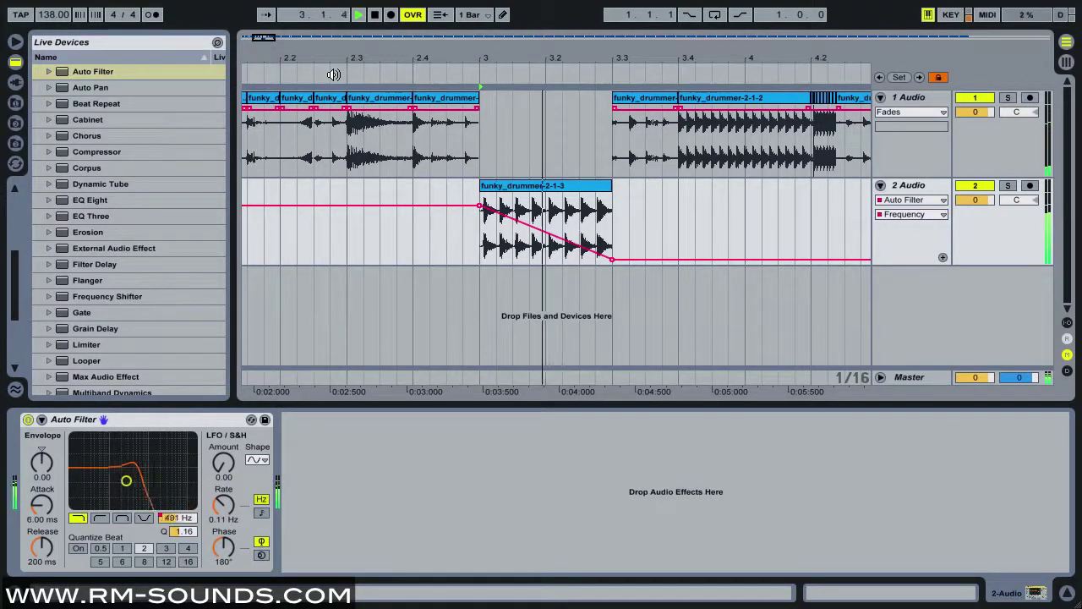
pyautogui.click(428, 74)
pyautogui.press('space')
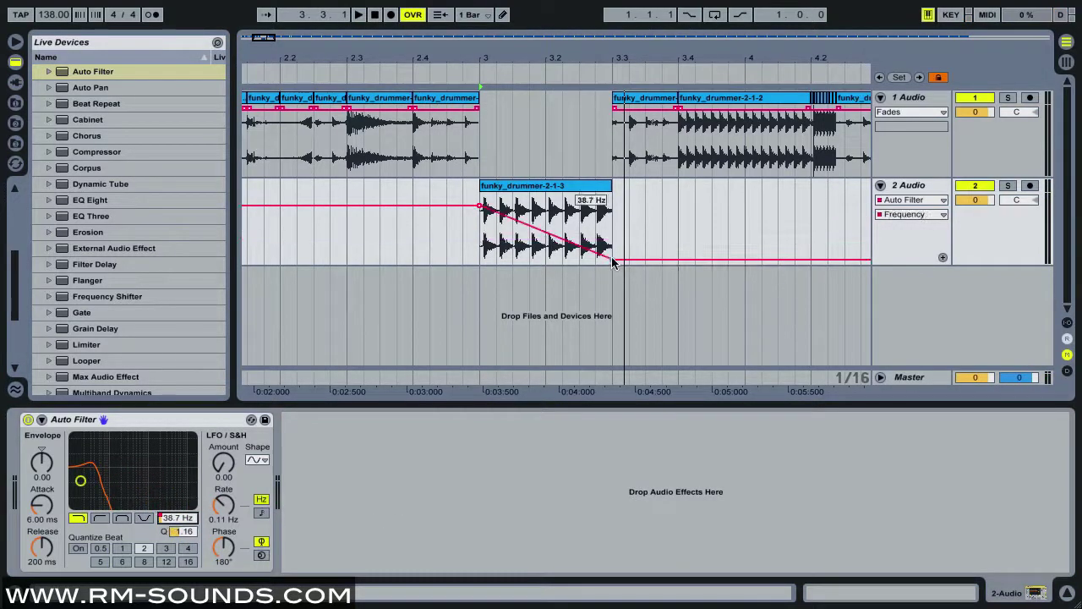
# Adjust the ramp's breakpoints so the cutoff rises to 19.9 kHz at the clip's end
pyautogui.moveTo(611, 258); pyautogui.dragTo(611, 230)
pyautogui.press('space')
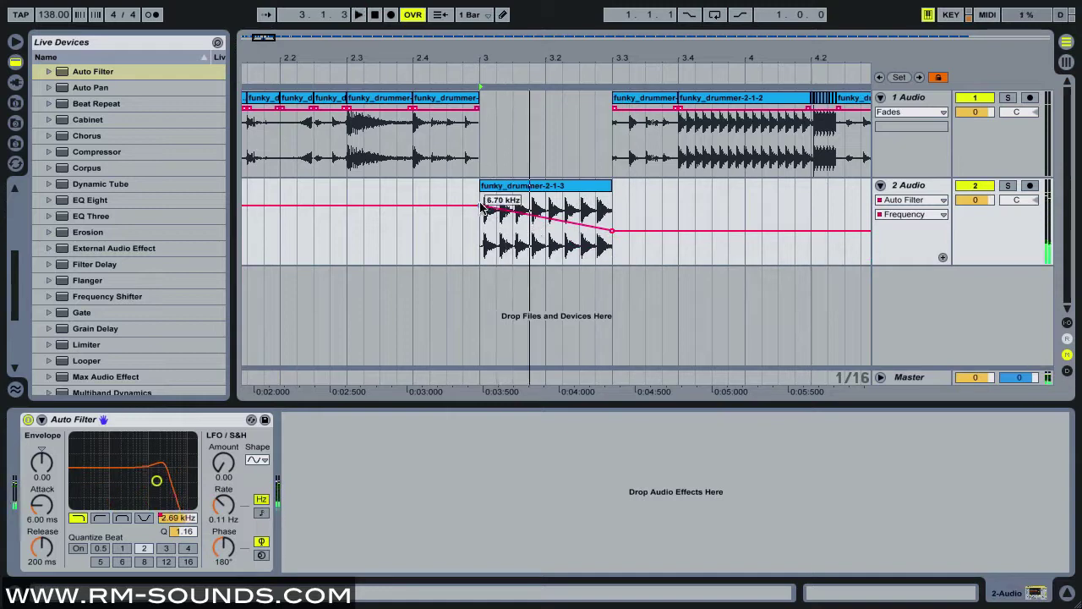
pyautogui.moveTo(480, 206); pyautogui.dragTo(479, 194)
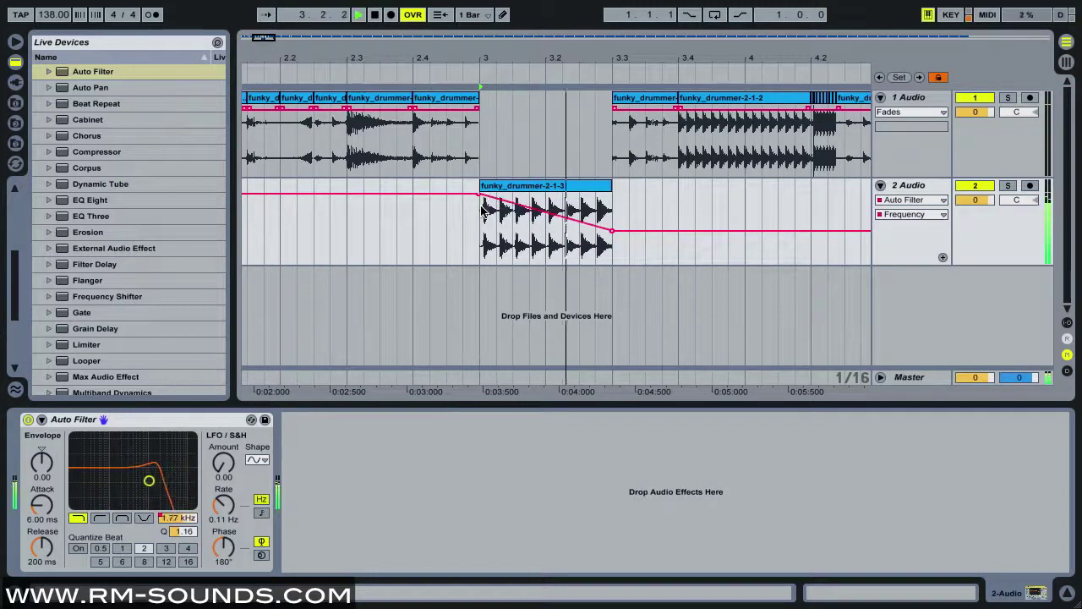
pyautogui.press('space')
pyautogui.moveTo(479, 194); pyautogui.dragTo(479, 219)
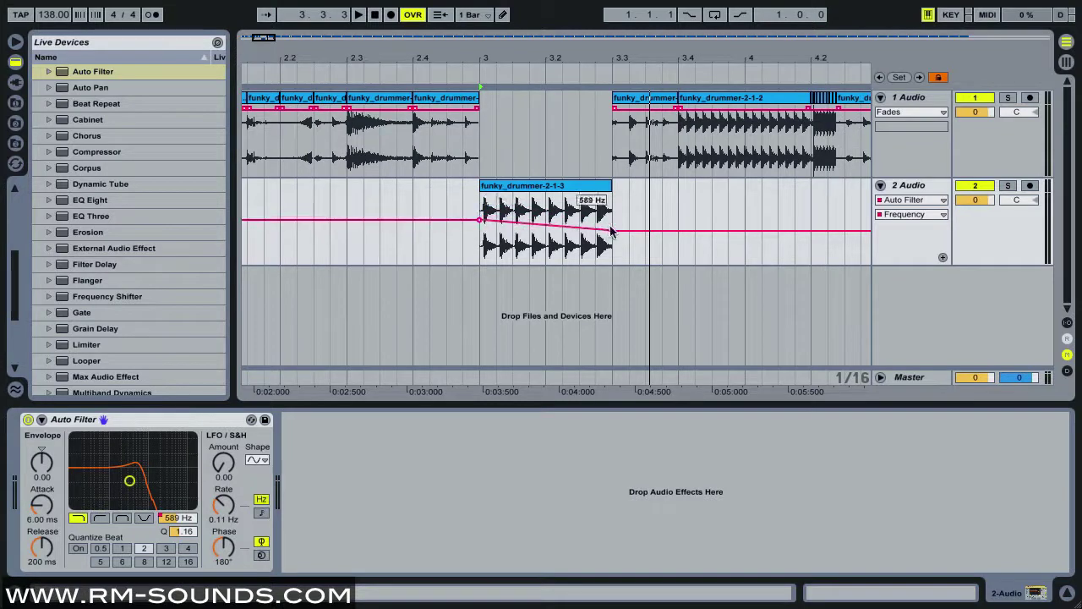
pyautogui.moveTo(611, 230); pyautogui.dragTo(611, 193)
pyautogui.click(390, 70)
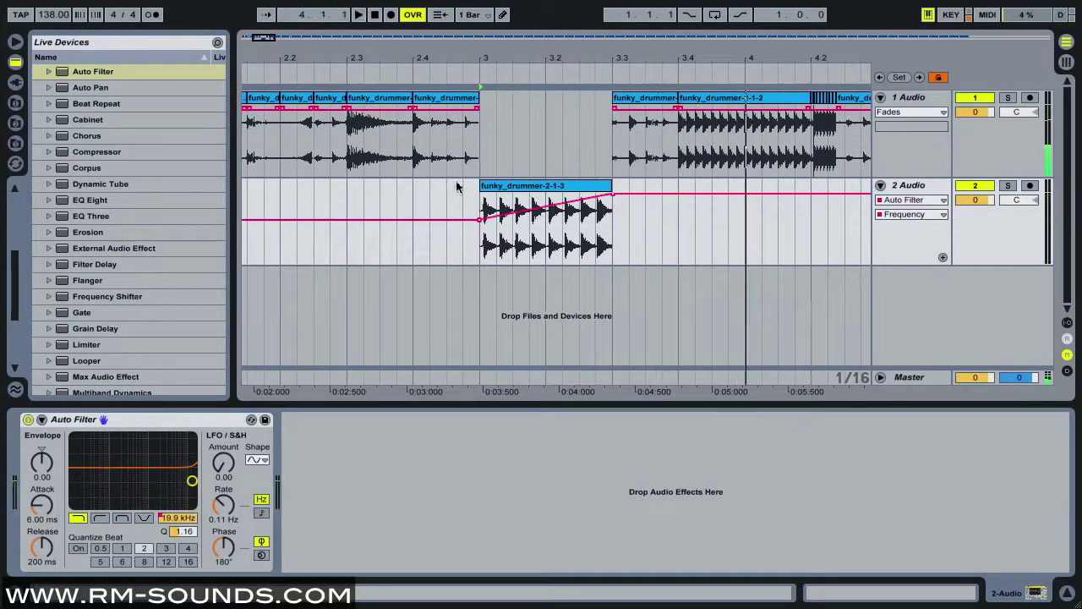
pyautogui.press('space')
pyautogui.click(536, 184)
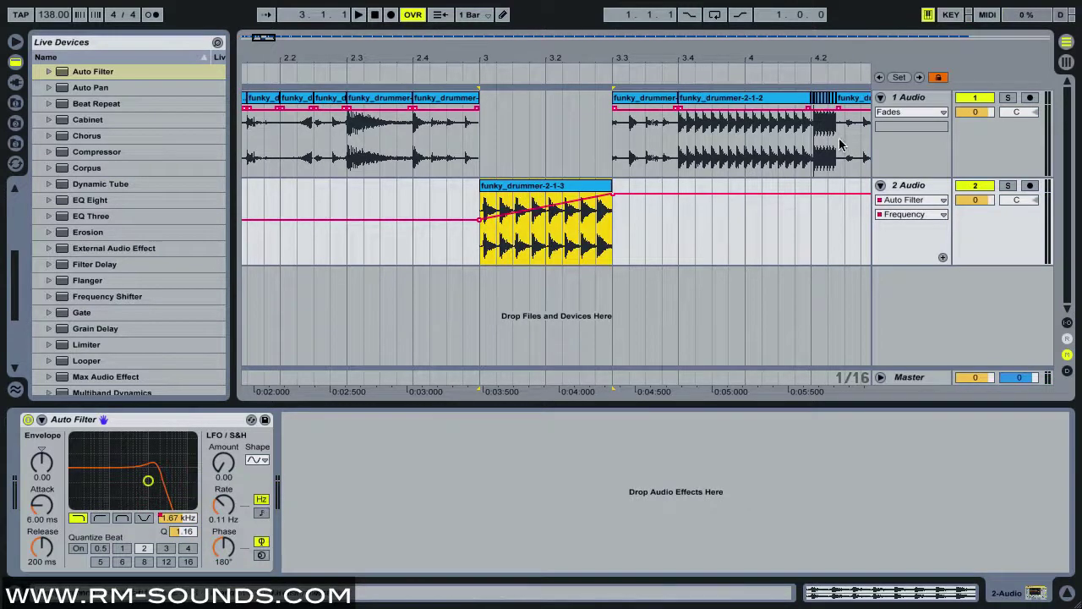
# Freeze and then flatten the 2 Audio track to render the filter into audio
pyautogui.rightClick(910, 186)
pyautogui.click(938, 287)
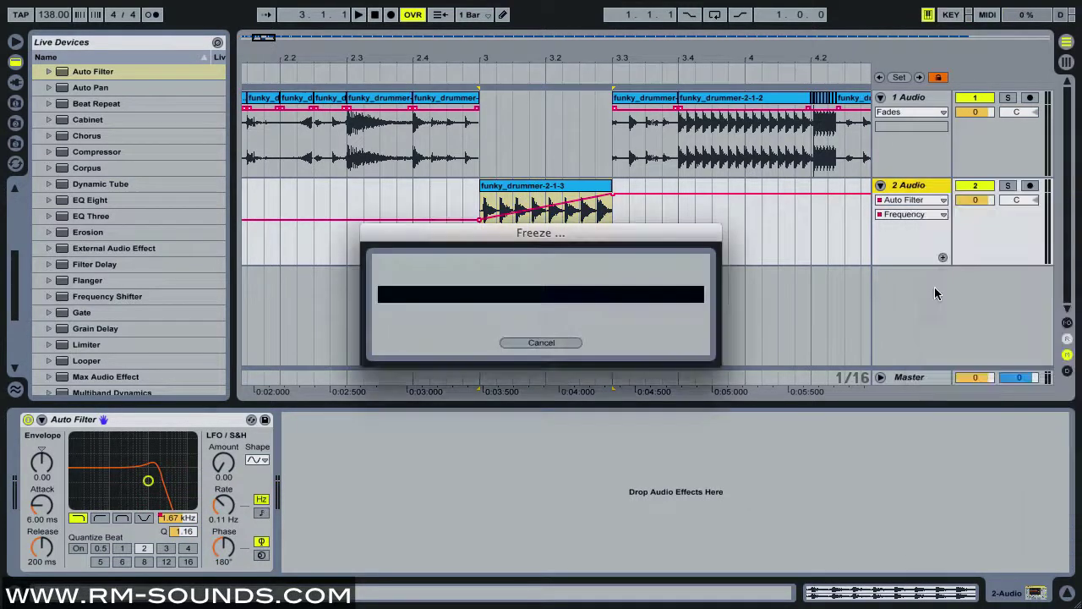
pyautogui.rightClick(906, 188)
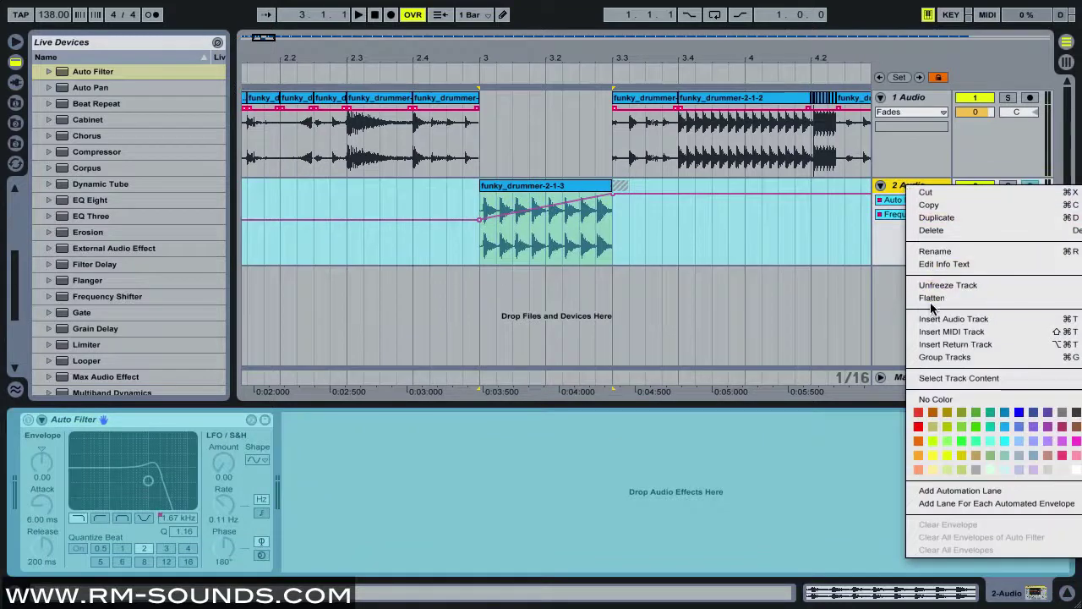
pyautogui.click(922, 298)
# Delete the leftover tail clip and move the filtered slice into track 1's gap at bar 3
pyautogui.click(620, 211)
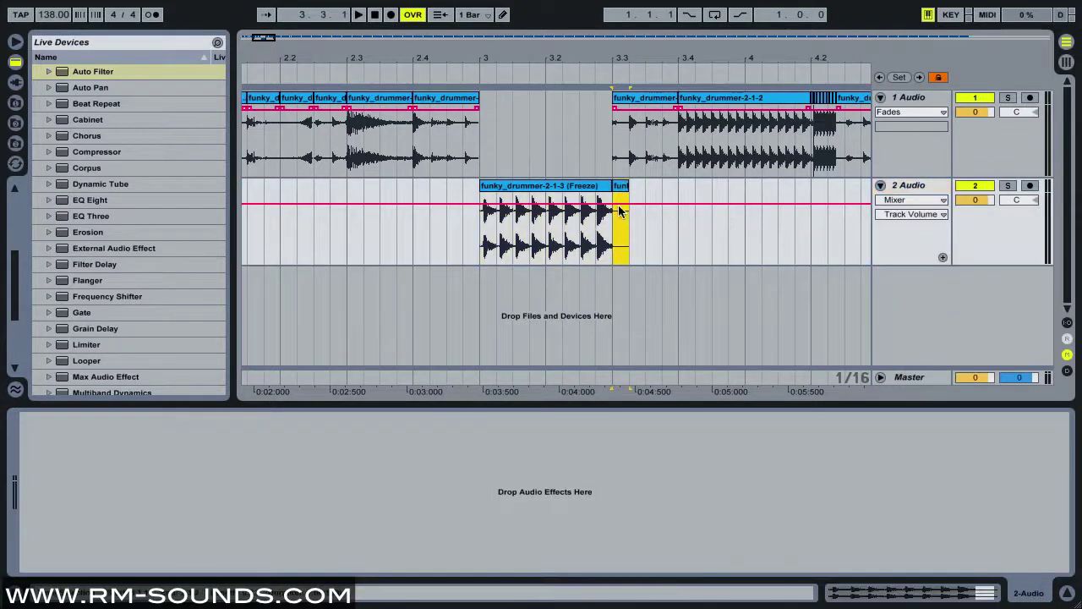
pyautogui.press('Delete')
pyautogui.click(545, 188)
pyautogui.moveTo(545, 188); pyautogui.dragTo(551, 154)
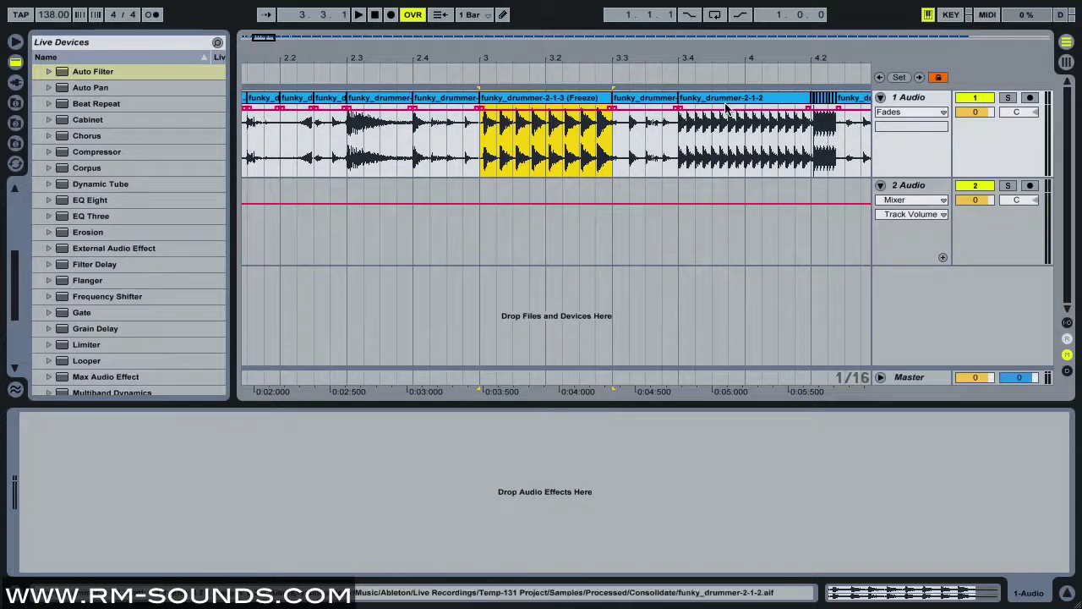
pyautogui.moveTo(415, 54)
pyautogui.mouseDown()
pyautogui.moveTo(415, 42)
pyautogui.moveTo(413, 66)
pyautogui.mouseUp()
# Split the 4.4 to 5 range of the loop into its own clip
pyautogui.click(401, 68)
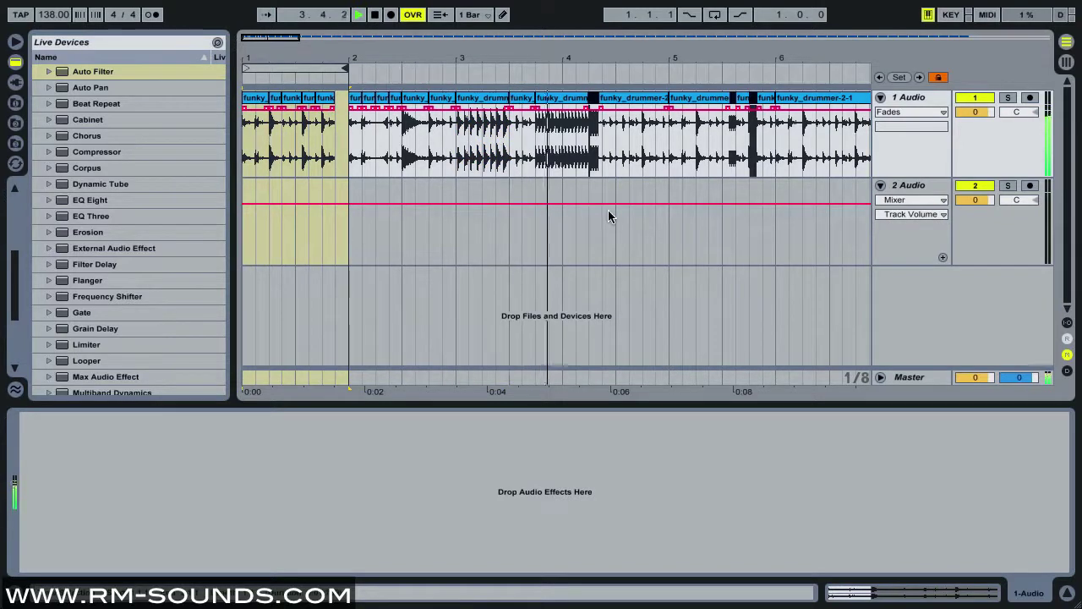
pyautogui.press('space')
pyautogui.click(659, 219)
pyautogui.press('+')
pyautogui.press('+')
pyautogui.moveTo(610, 135); pyautogui.dragTo(680, 141)
pyautogui.hotkey('ctrl', 'e')
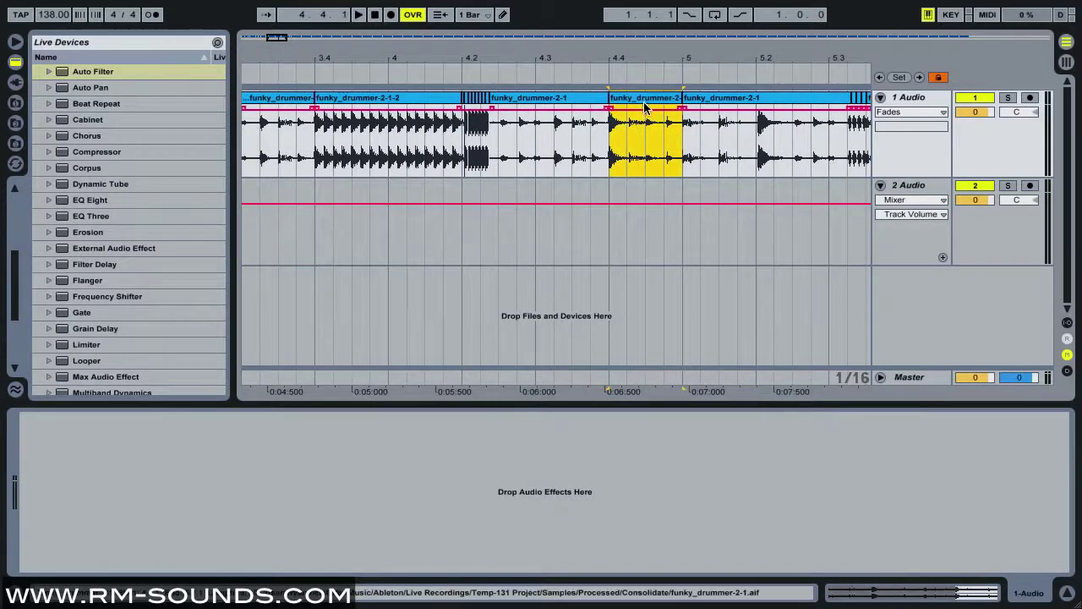
# Move the slice to 2 Audio and add a Reverb with an 11.8 s decay time
pyautogui.moveTo(642, 108); pyautogui.dragTo(643, 196)
pyautogui.scroll(-3, 98, 254)
pyautogui.scroll(-4, 98, 253)
pyautogui.click(84, 337)
pyautogui.press('Return')
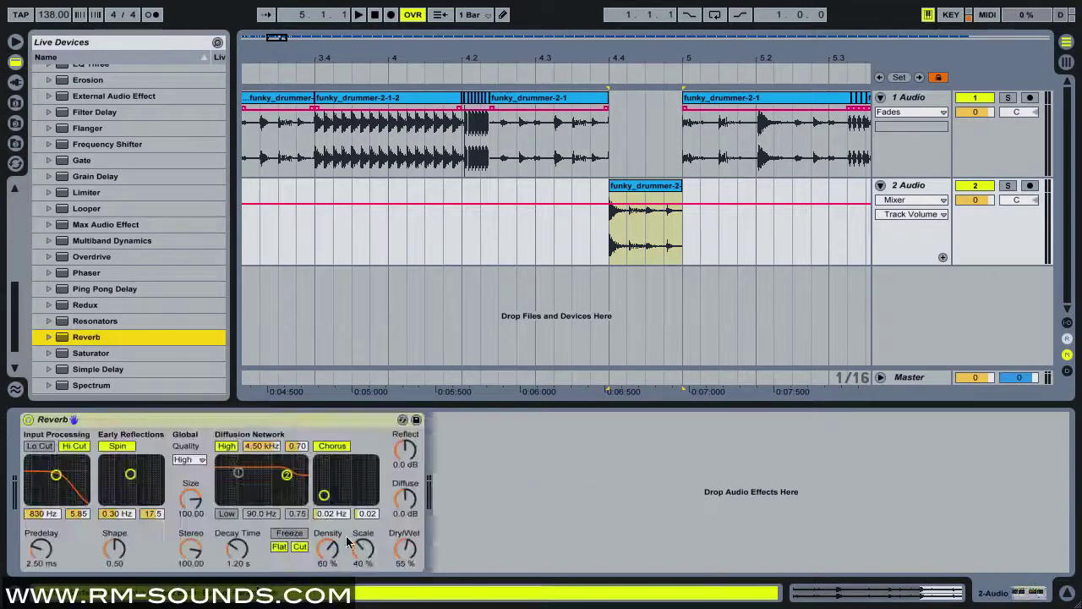
pyautogui.moveTo(237, 571); pyautogui.dragTo(239, 541)
pyautogui.press('space')
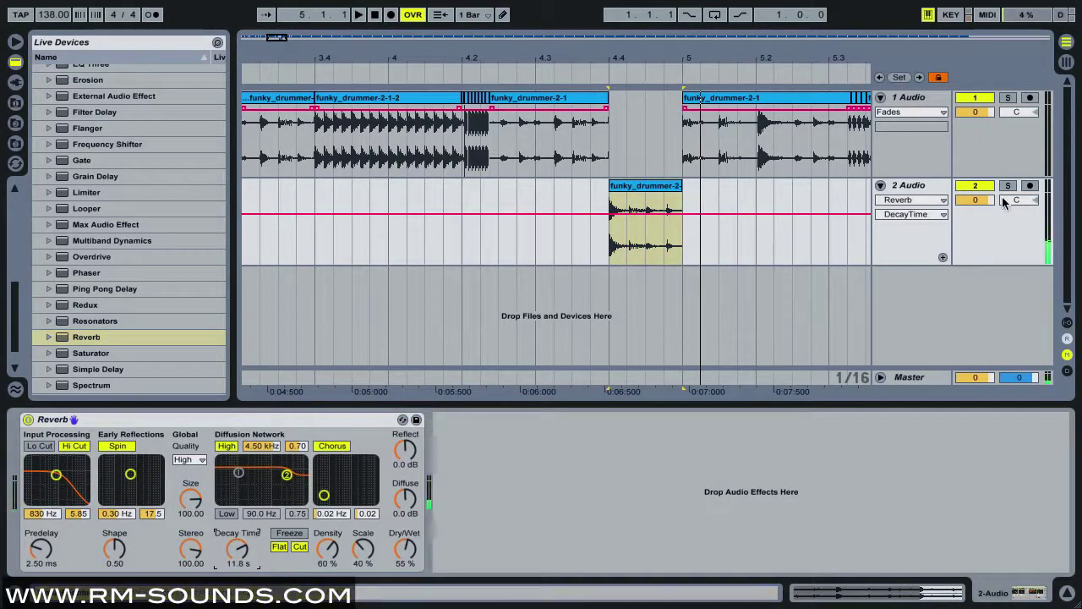
# Freeze and flatten 2 Audio to render the reverb, deleting the freeze tail clip
pyautogui.rightClick(921, 191)
pyautogui.click(957, 286)
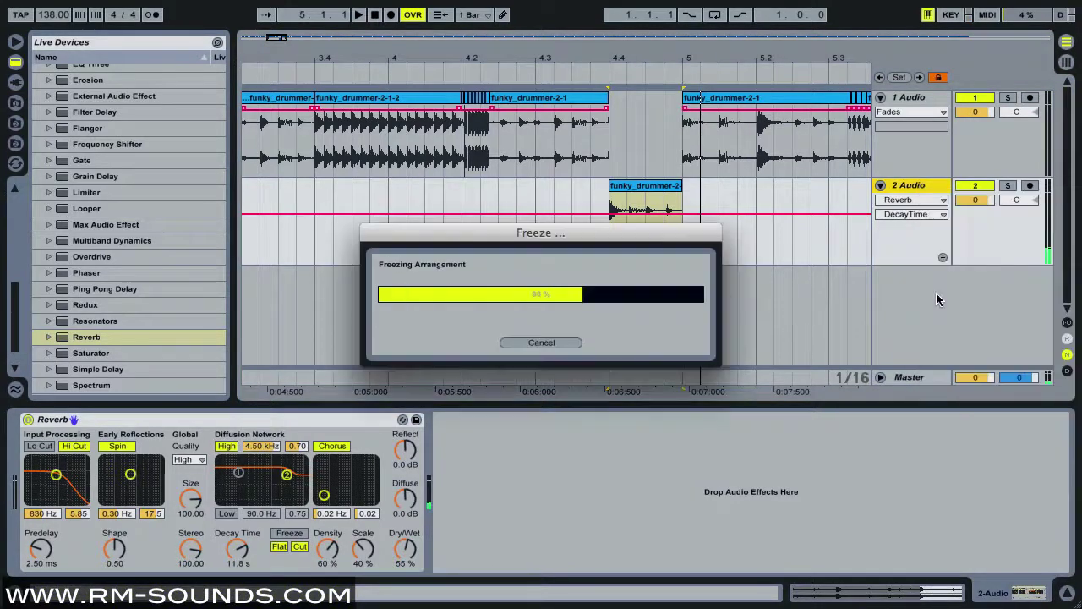
pyautogui.rightClick(928, 187)
pyautogui.click(959, 303)
pyautogui.press('Delete')
# Move the reverb slice back into track 1's 4.4 gap and play from around bar 3.3
pyautogui.click(648, 189)
pyautogui.moveTo(647, 188); pyautogui.dragTo(647, 119)
pyautogui.moveTo(352, 52); pyautogui.dragTo(263, 88)
pyautogui.click(269, 81)
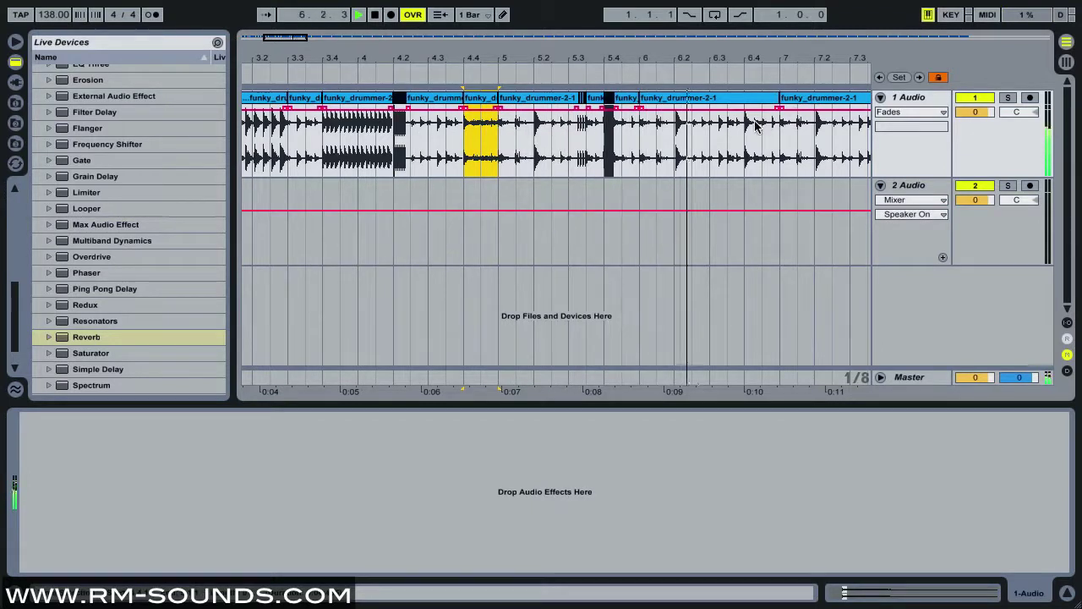
# Select the 6.4 to 7 slice and add a Flanger to 2 Audio
pyautogui.press('space')
pyautogui.moveTo(749, 142); pyautogui.dragTo(755, 241)
pyautogui.click(78, 129)
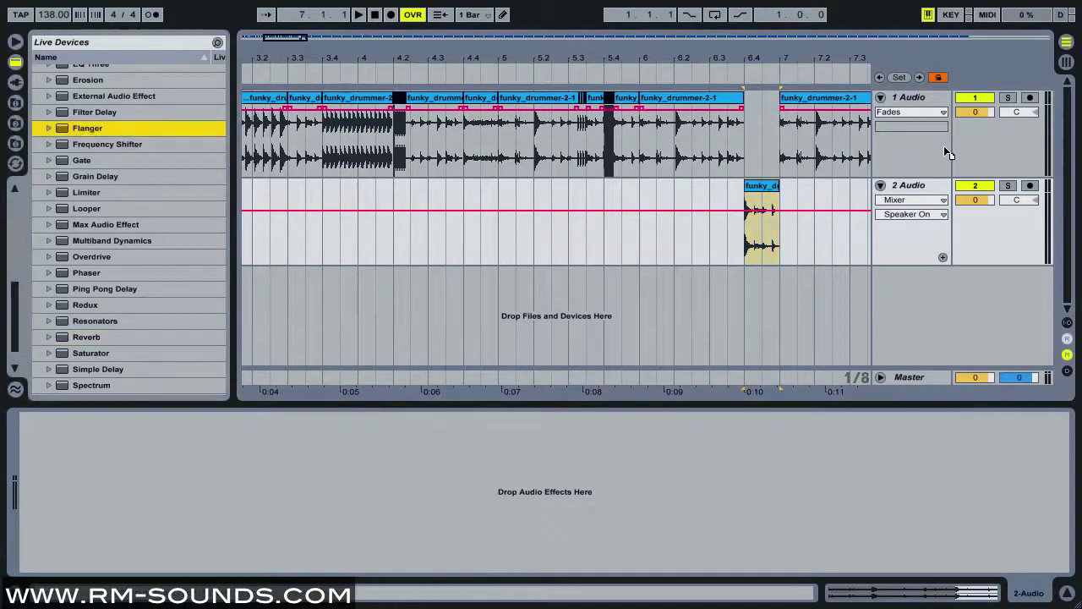
pyautogui.moveTo(927, 190); pyautogui.dragTo(927, 189)
pyautogui.click(77, 419)
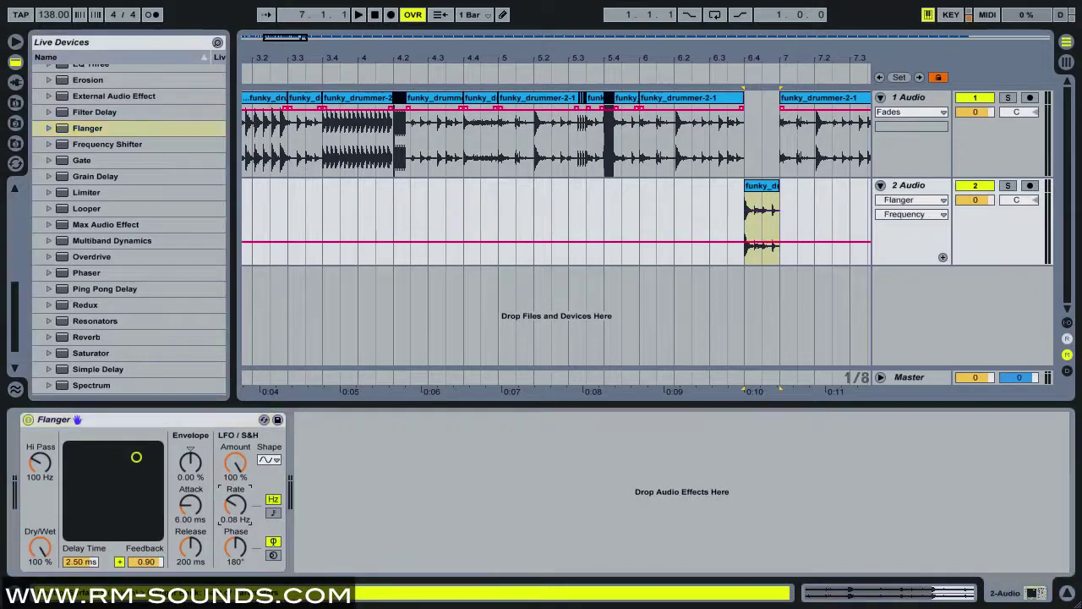
pyautogui.click(794, 193)
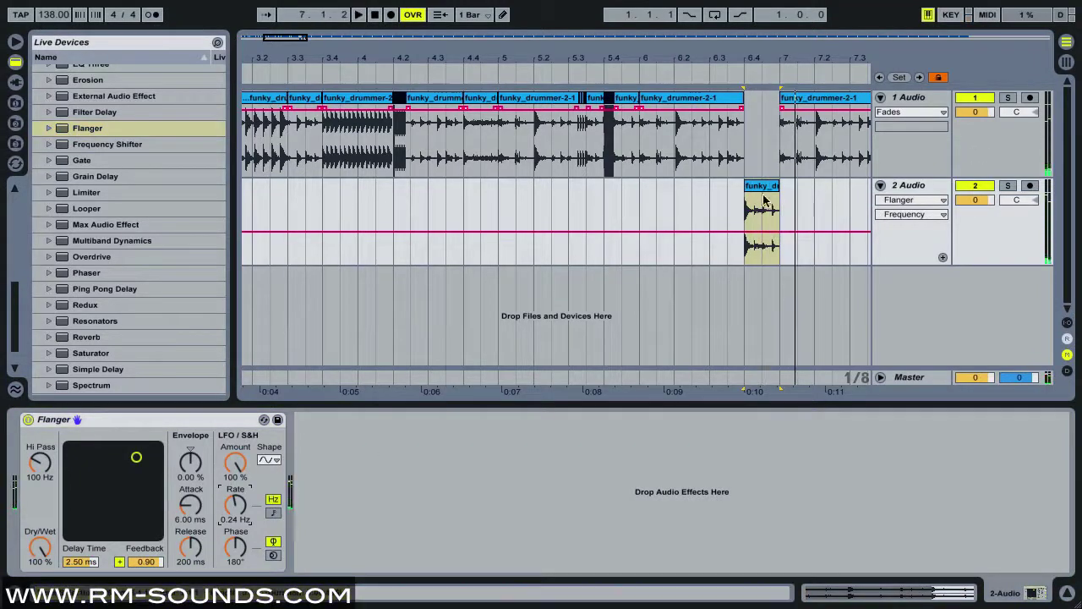
# Freeze and flatten 2 Audio, then move the flanged slice back into track 1's 6.4 gap
pyautogui.rightClick(910, 187)
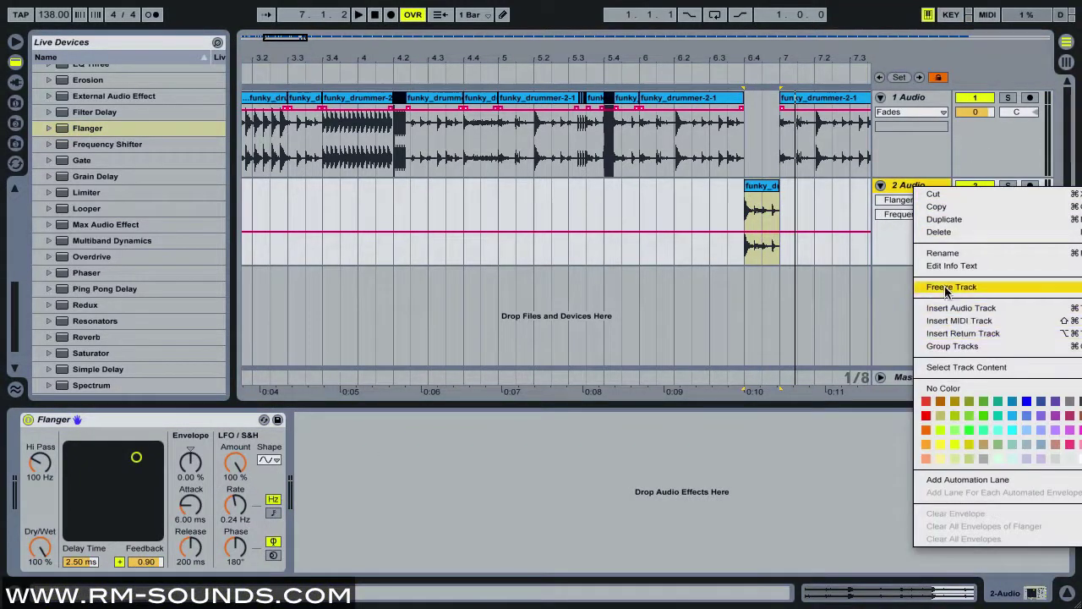
pyautogui.click(945, 289)
pyautogui.rightClick(901, 230)
pyautogui.click(937, 298)
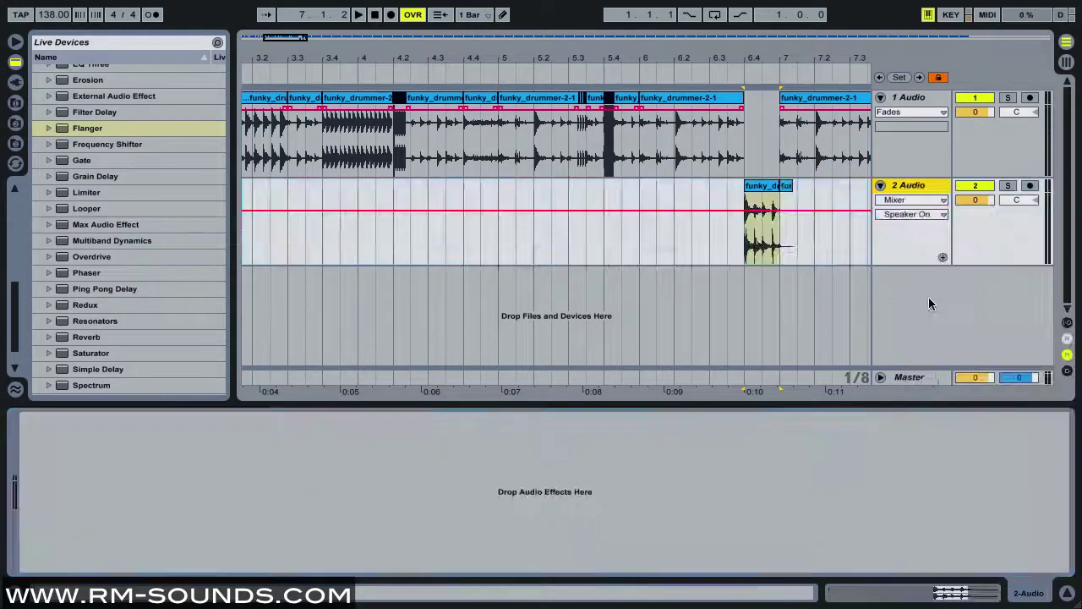
pyautogui.moveTo(748, 186); pyautogui.dragTo(760, 118)
pyautogui.click(785, 245)
pyautogui.click(606, 77)
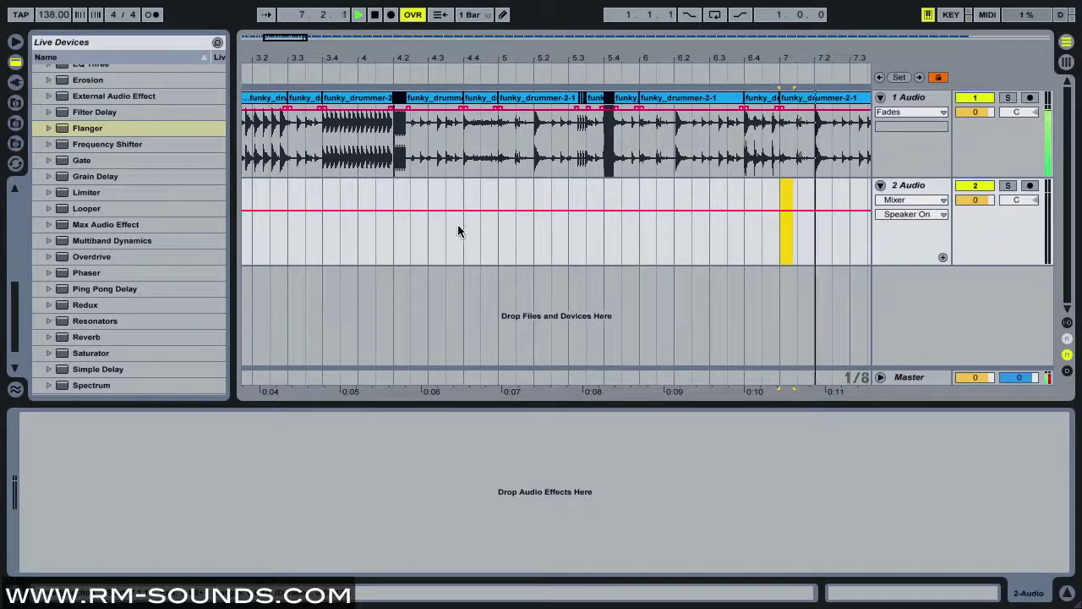
pyautogui.press('space')
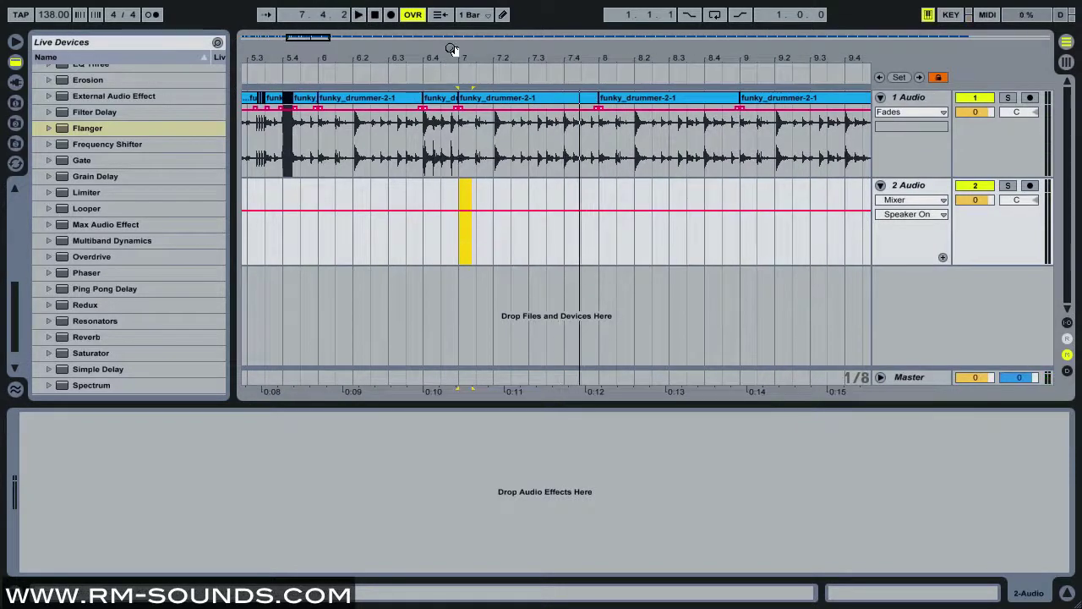
pyautogui.moveTo(503, 67); pyautogui.dragTo(503, 49)
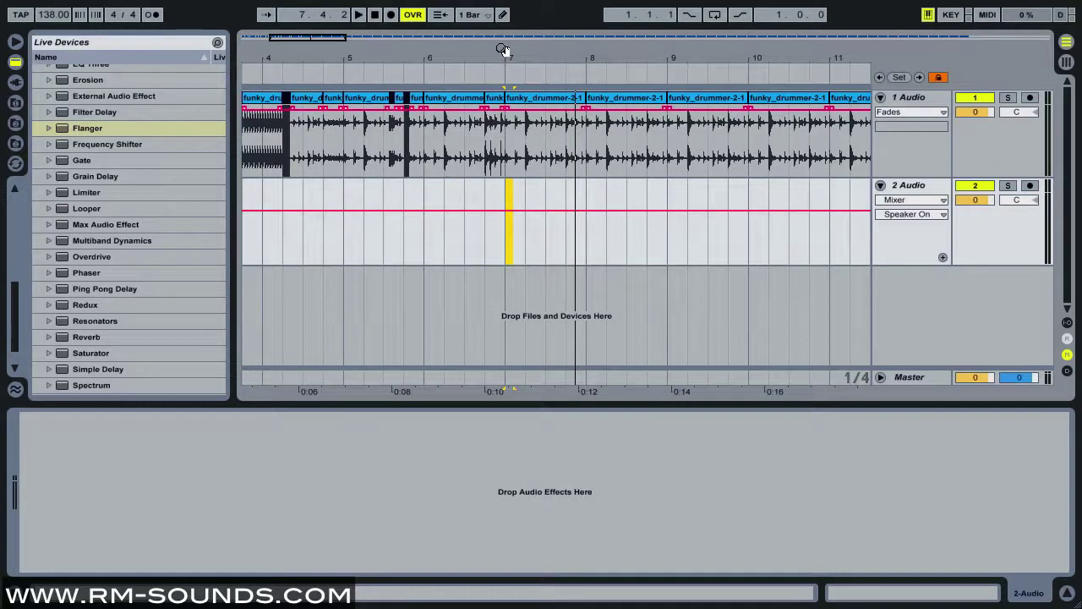